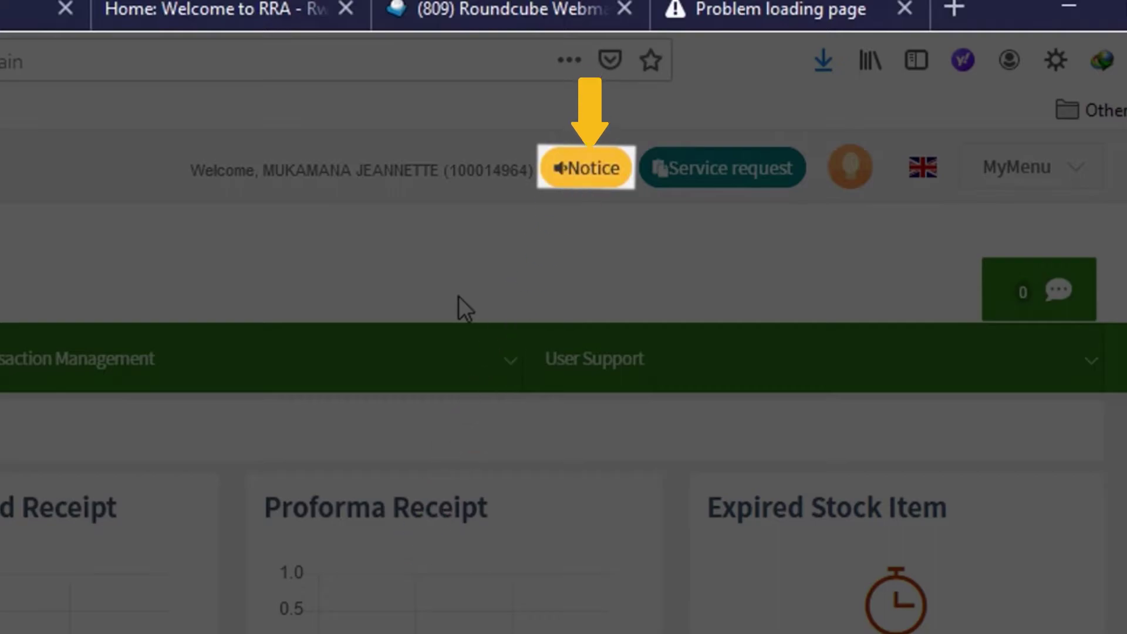
- View the notices, find no service requests available, and open the account menu
{"action": "left_click", "coordinate": [586, 169]}
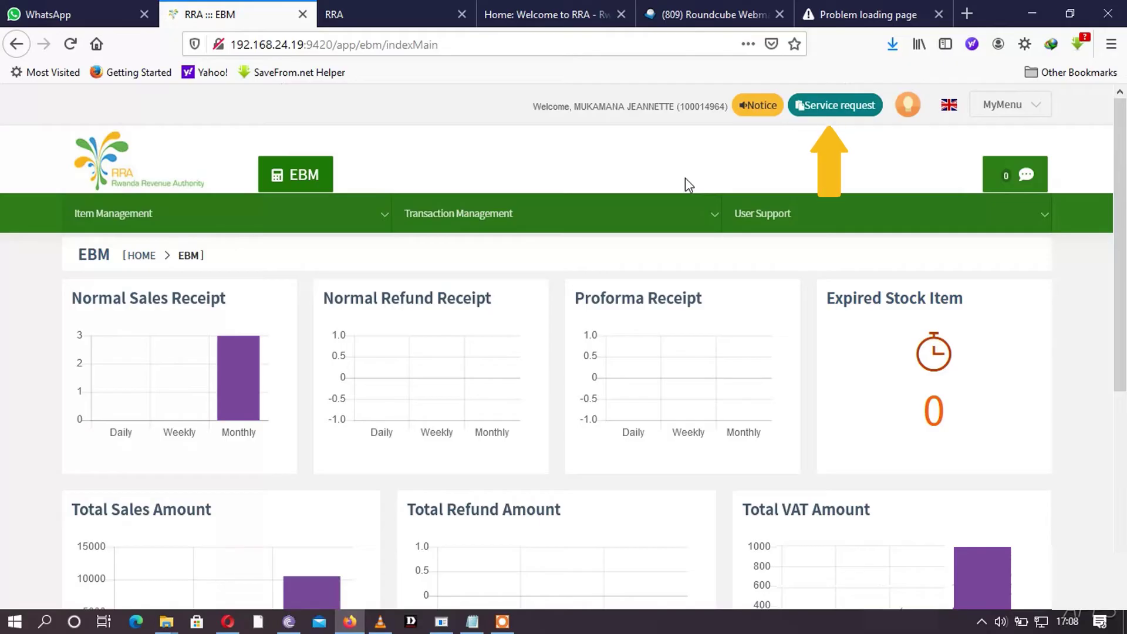
{"action": "left_click", "coordinate": [833, 106]}
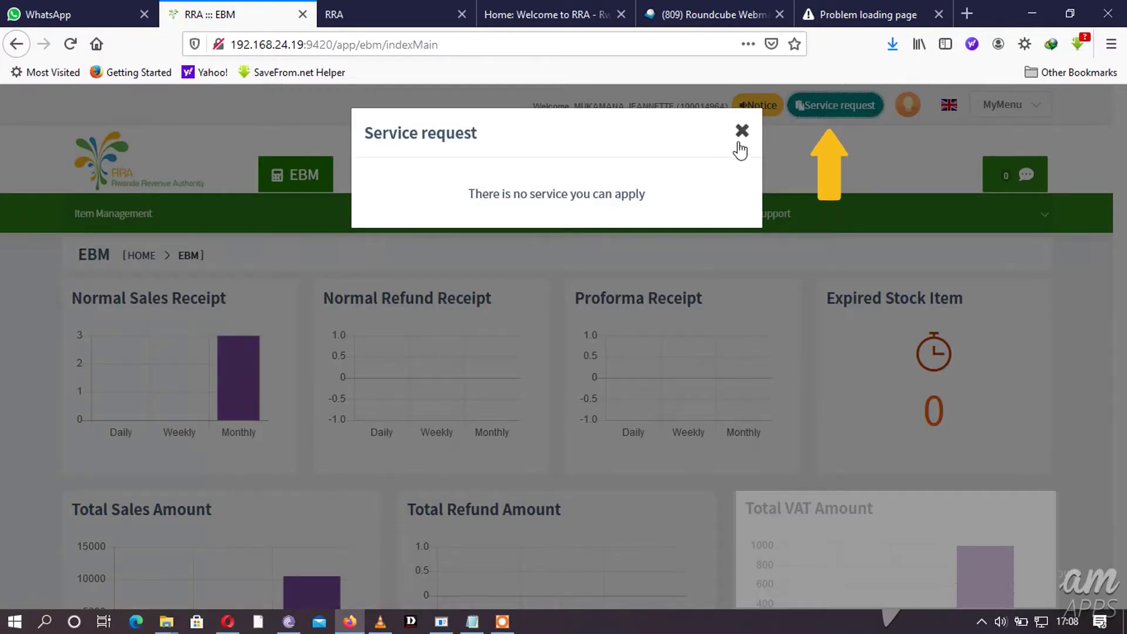
{"action": "left_click", "coordinate": [810, 124]}
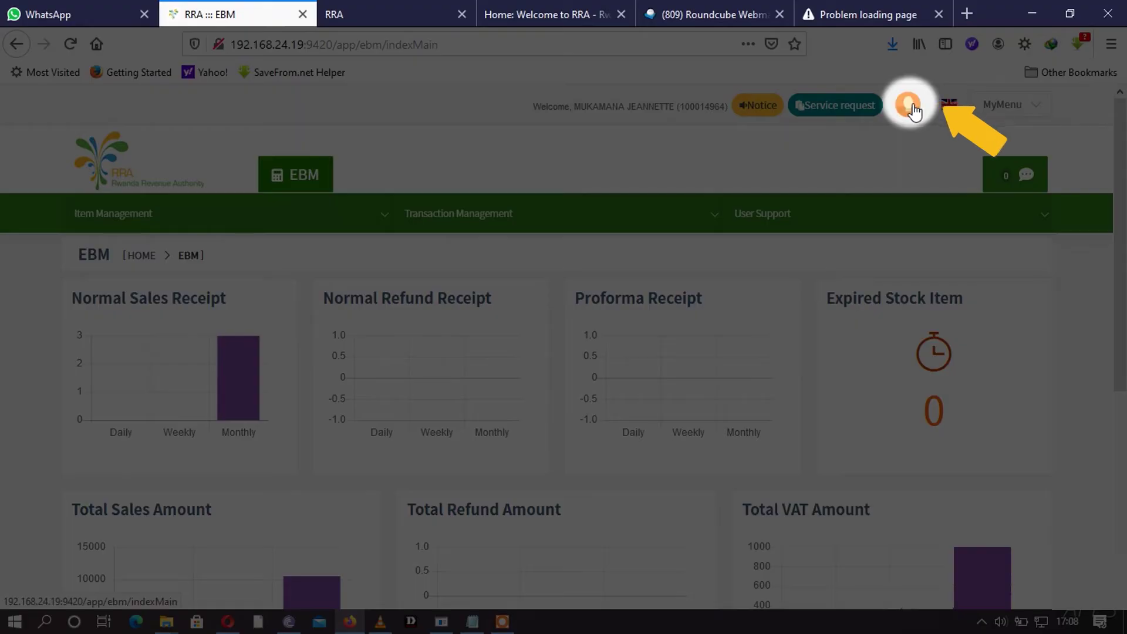
{"action": "left_click", "coordinate": [911, 109]}
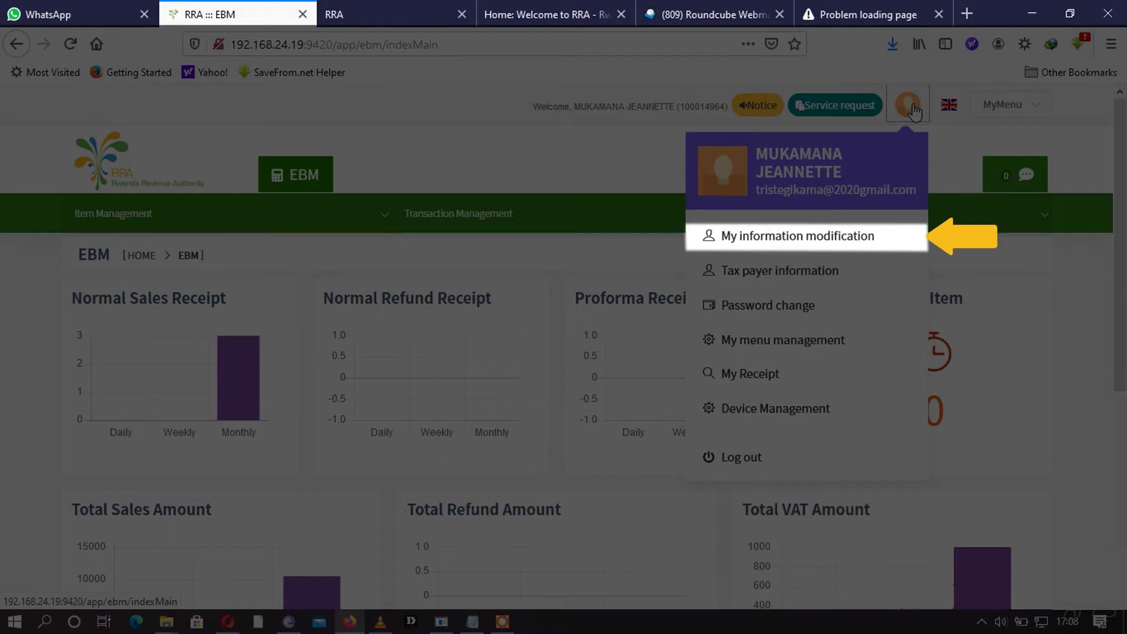
- Review Member ID, name and National ID in My information modification, then try Address Search
{"action": "left_click", "coordinate": [798, 235]}
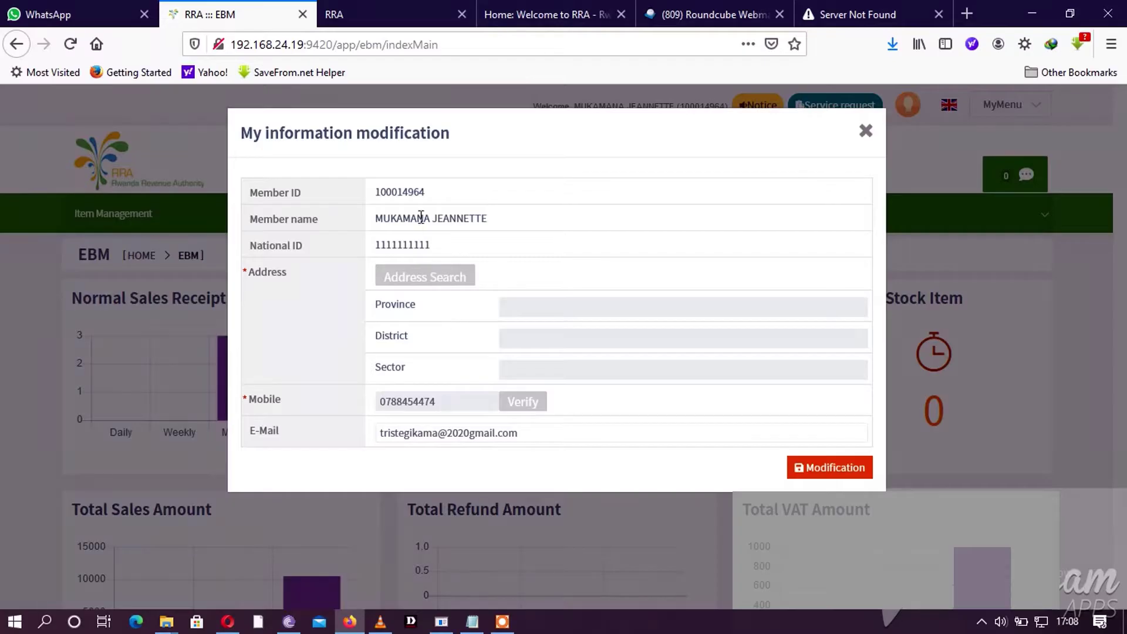
{"action": "left_click_drag", "start_coordinate": [438, 194], "coordinate": [399, 192]}
{"action": "left_click_drag", "start_coordinate": [490, 218], "coordinate": [403, 218]}
{"action": "left_click_drag", "start_coordinate": [455, 250], "coordinate": [377, 247]}
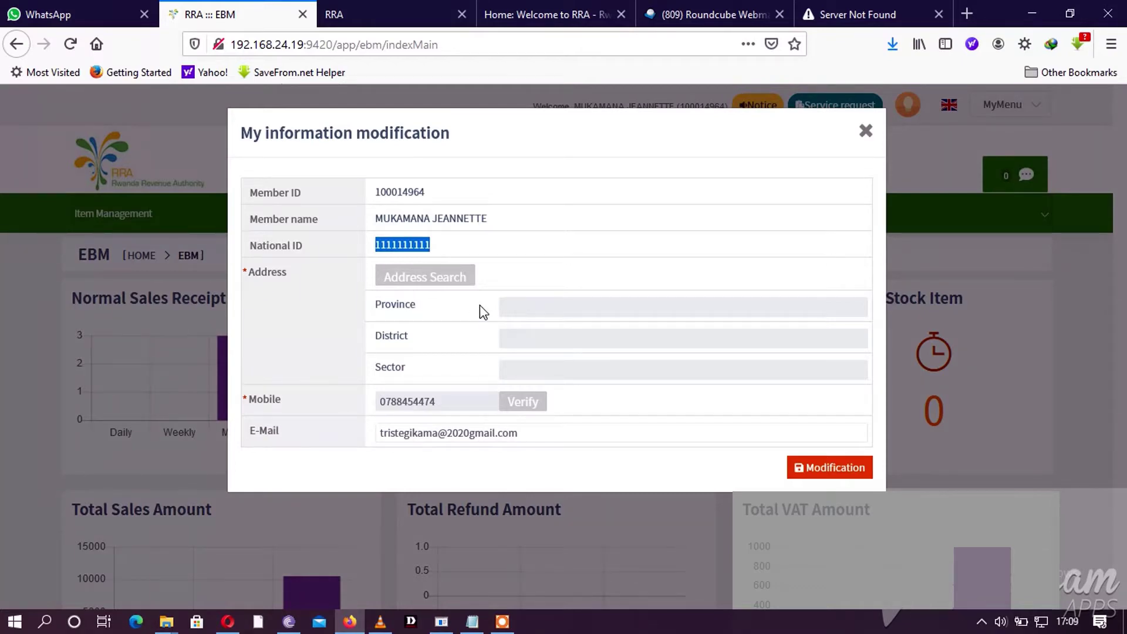
{"action": "left_click", "coordinate": [452, 286]}
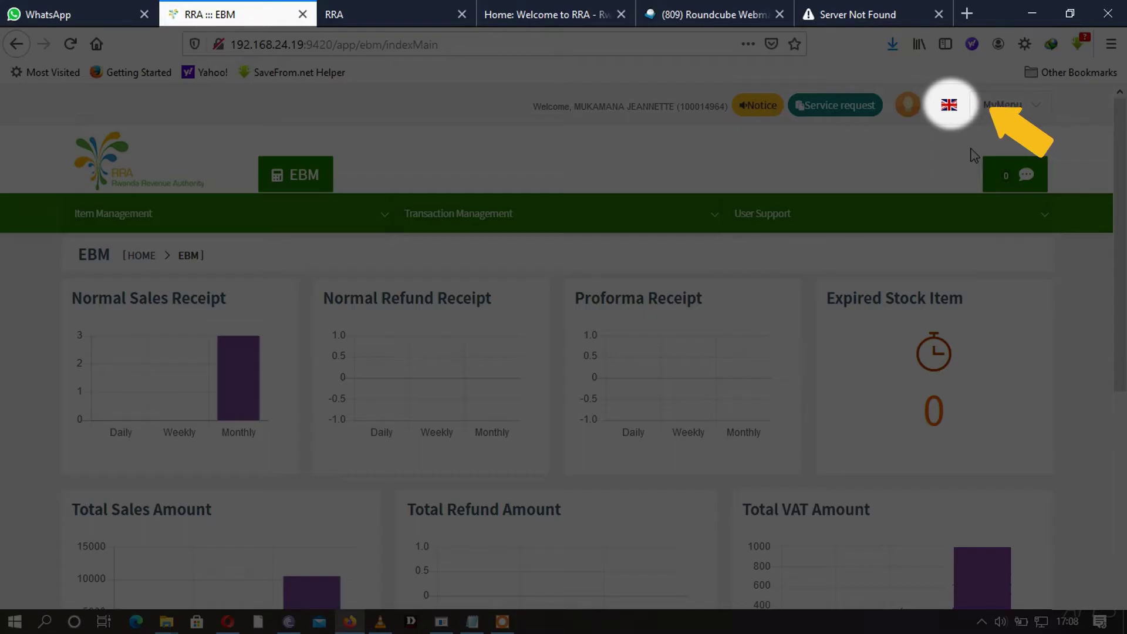
{"action": "left_click", "coordinate": [949, 105]}
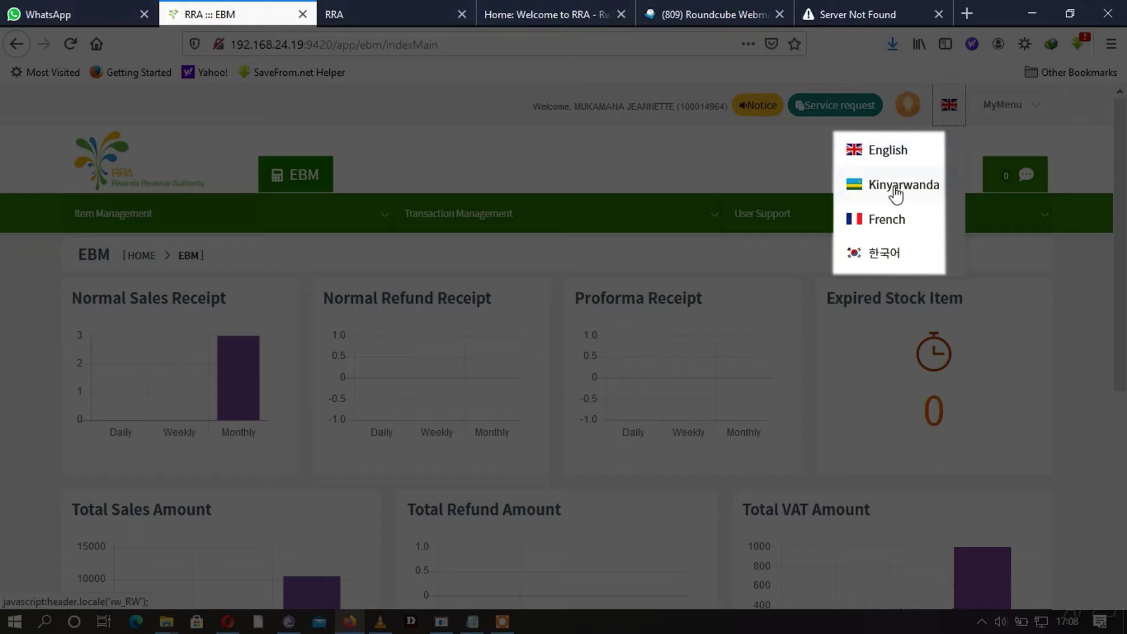
{"action": "left_click", "coordinate": [885, 221]}
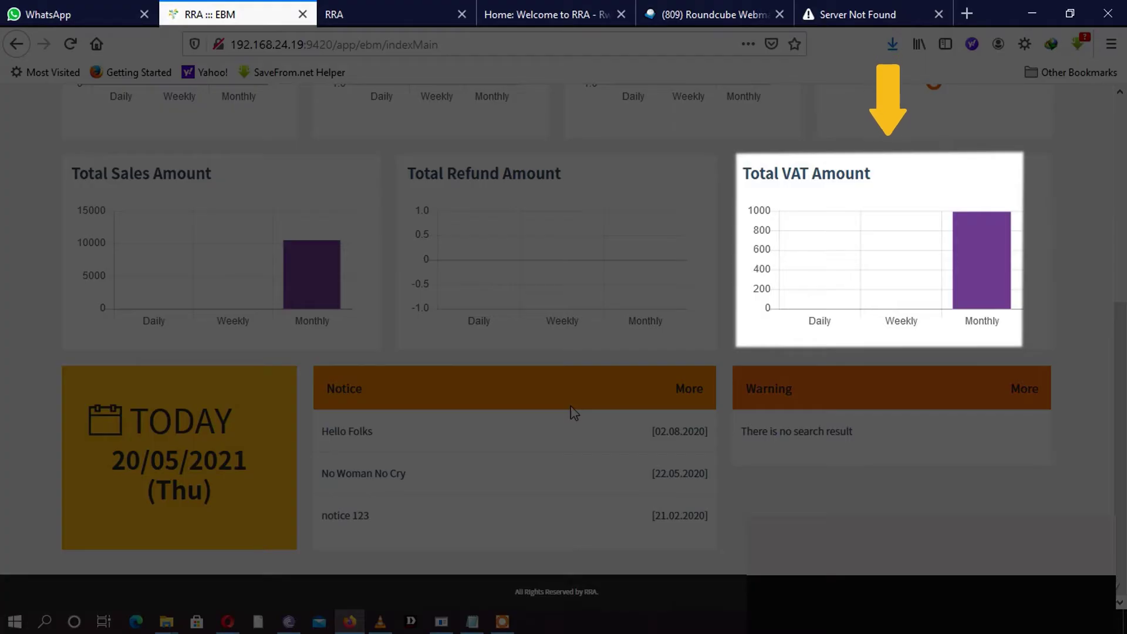
- Go to Item Management's Search registered item page listing the four classification codes
{"action": "left_click", "coordinate": [575, 368]}
{"action": "mouse_move", "coordinate": [140, 229]}
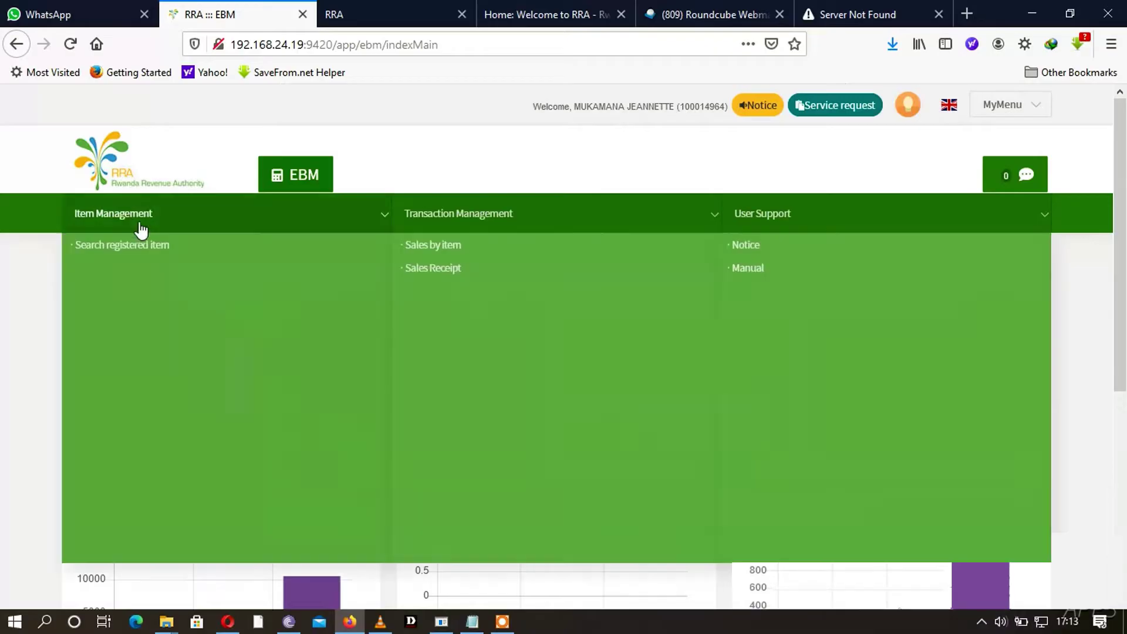
{"action": "left_click", "coordinate": [105, 257]}
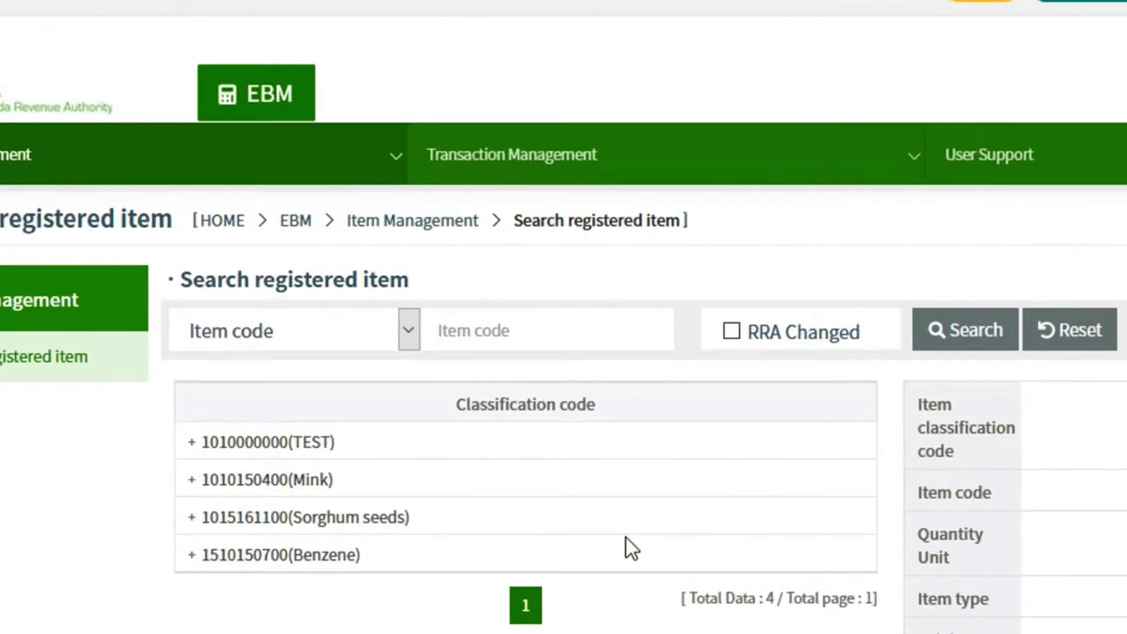
{"action": "left_click", "coordinate": [189, 442]}
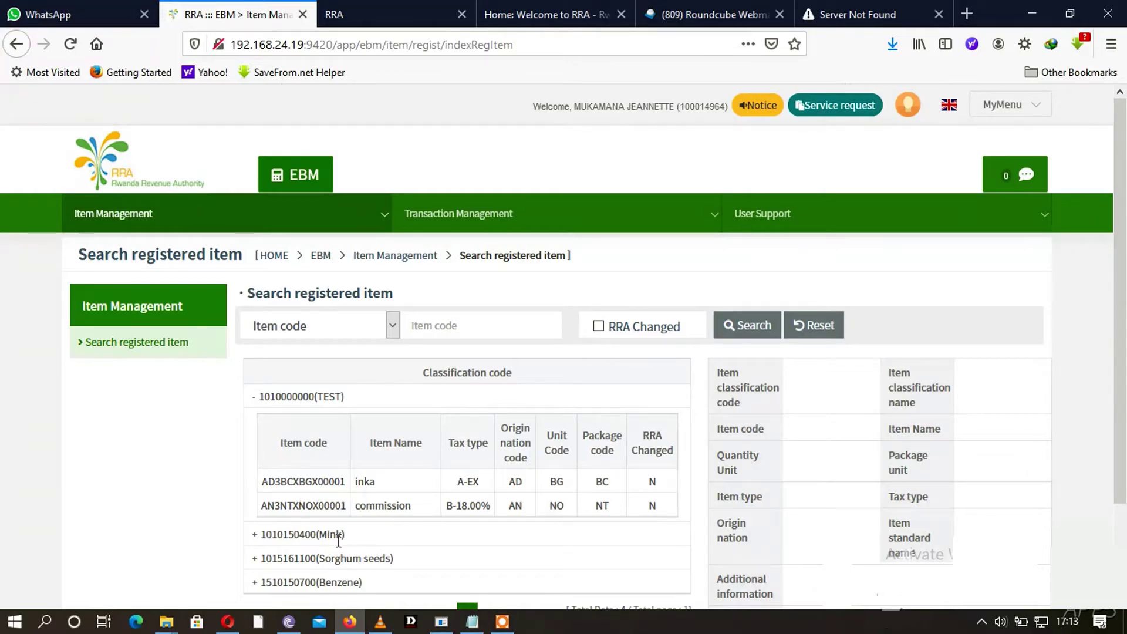
{"action": "left_click", "coordinate": [303, 535]}
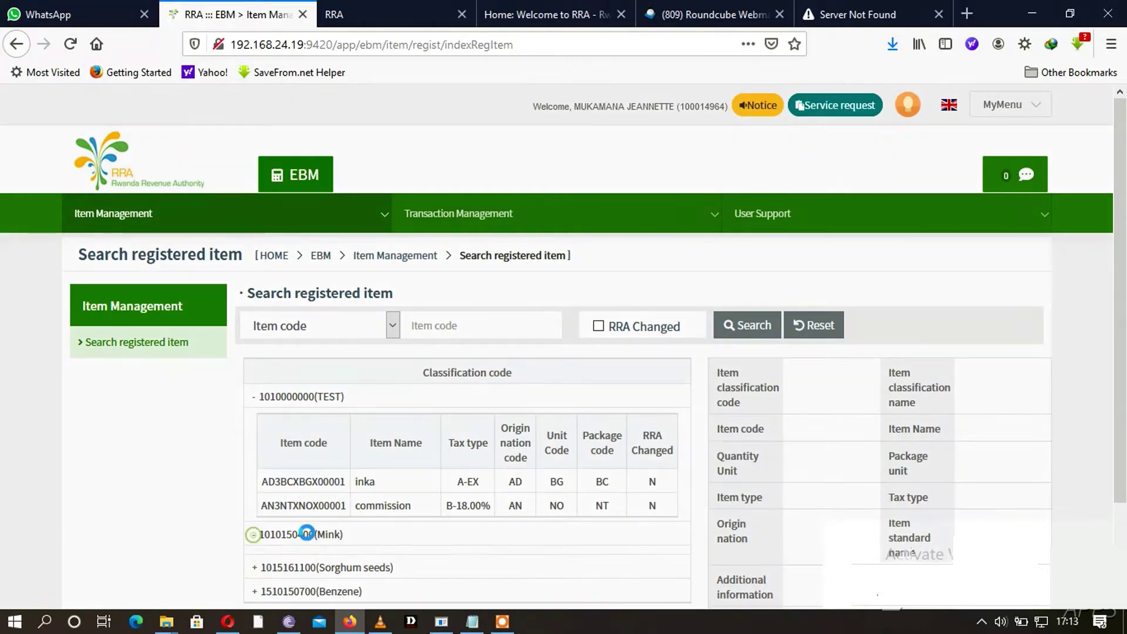
{"action": "left_click", "coordinate": [254, 404]}
{"action": "scroll", "coordinate": [483, 440], "scroll_direction": "down", "scroll_amount": 2}
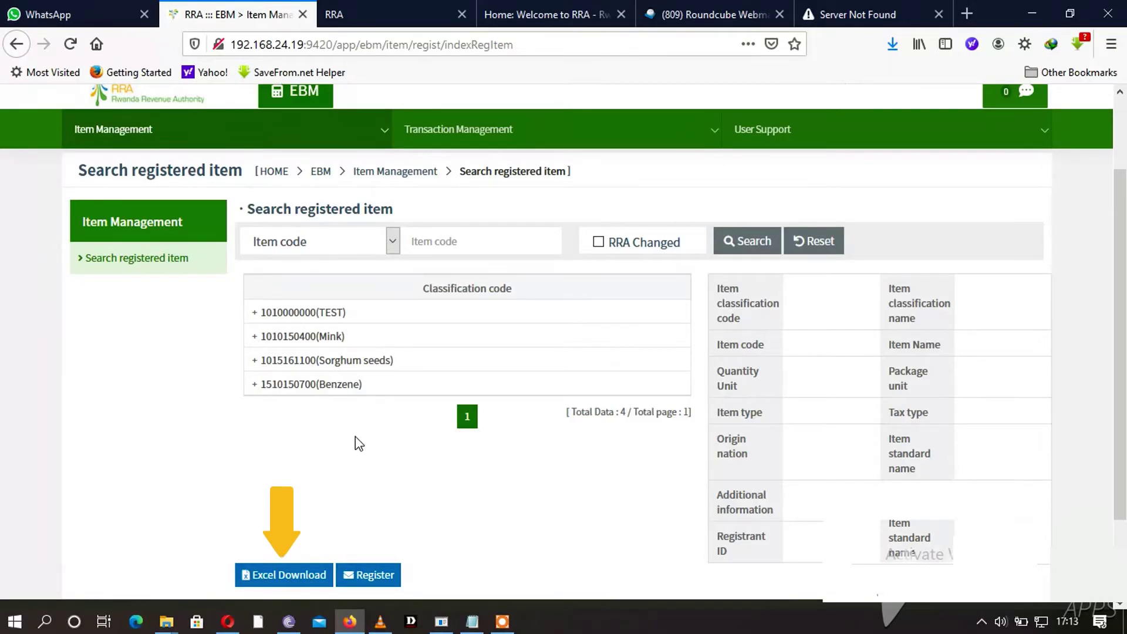
{"action": "scroll", "coordinate": [358, 435], "scroll_direction": "up", "scroll_amount": 3}
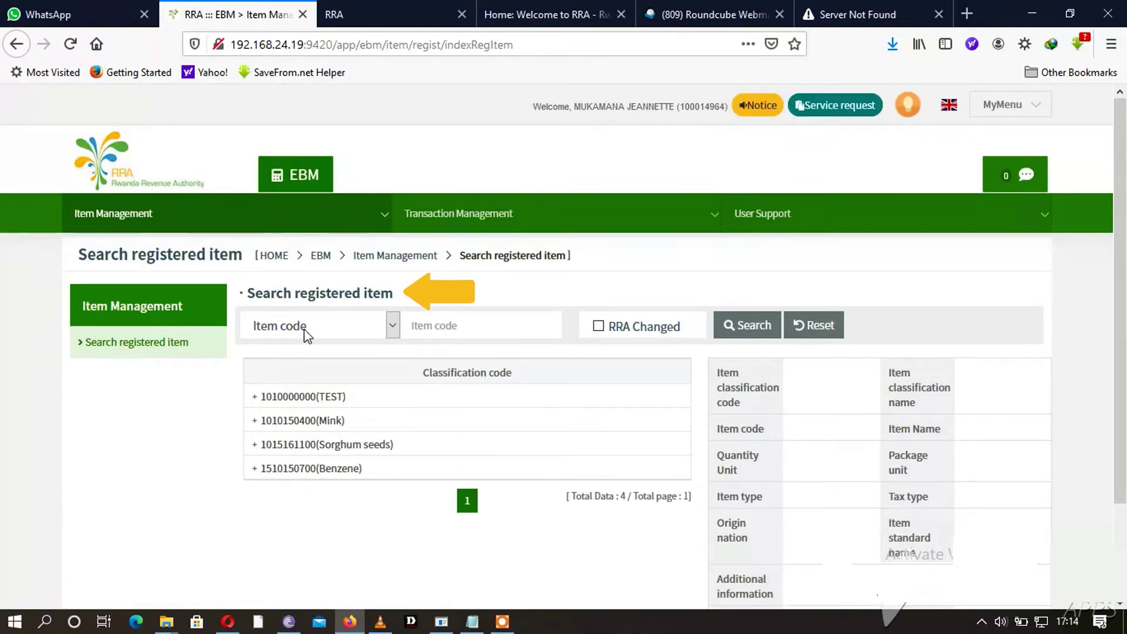
{"action": "left_click", "coordinate": [320, 326]}
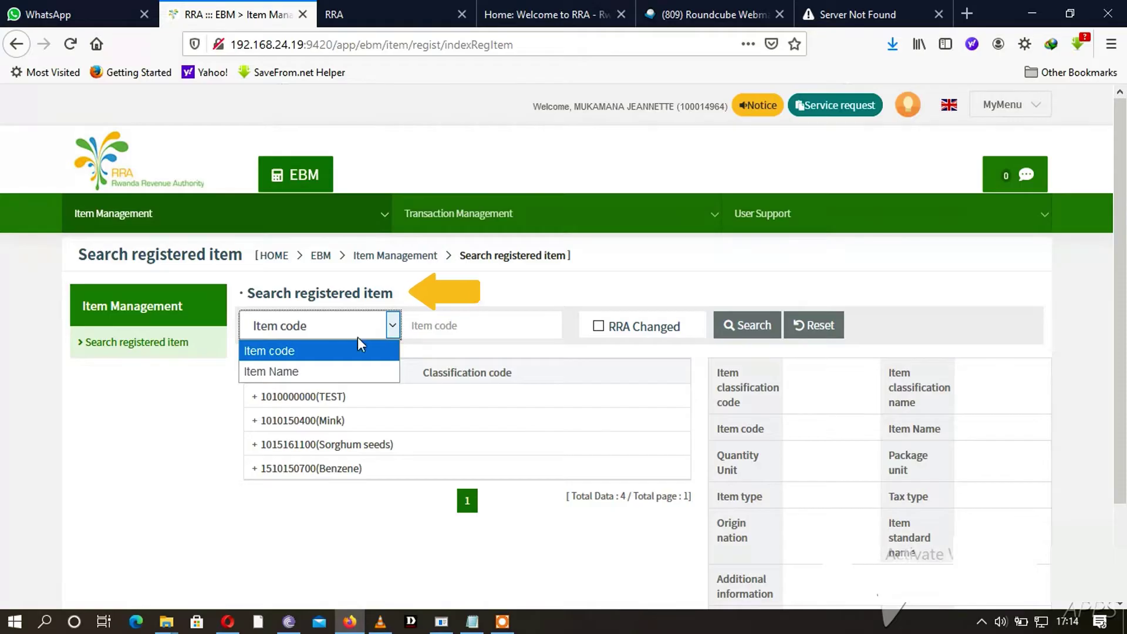
{"action": "left_click", "coordinate": [341, 350]}
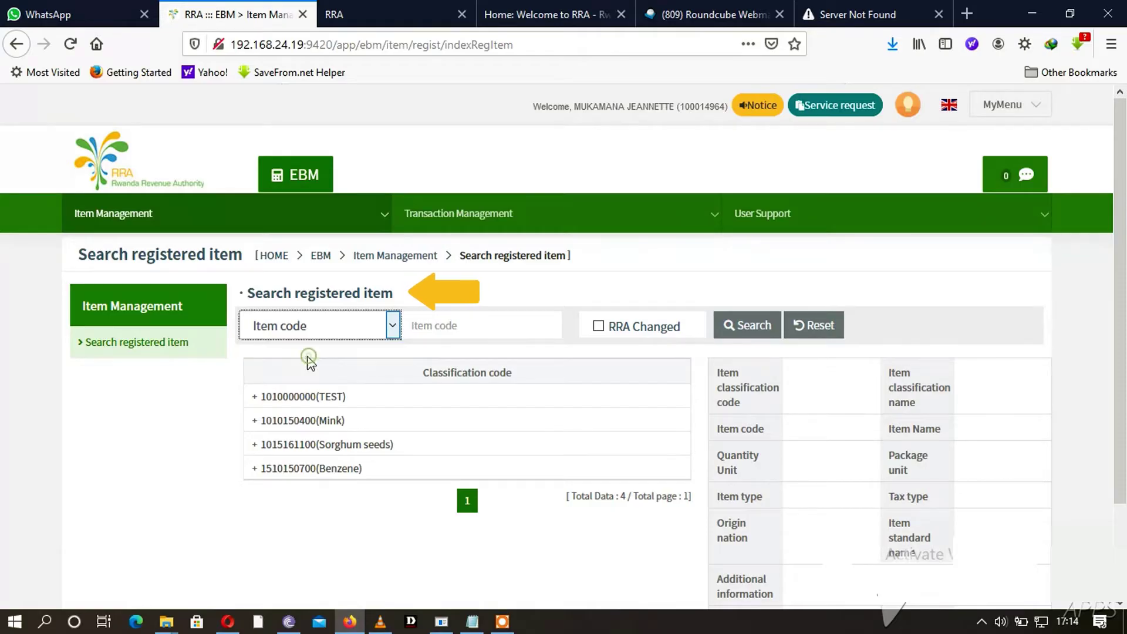
{"action": "left_click", "coordinate": [433, 327]}
{"action": "left_click", "coordinate": [393, 326]}
{"action": "left_click", "coordinate": [355, 375]}
{"action": "key", "text": "Down"}
{"action": "left_click", "coordinate": [441, 327]}
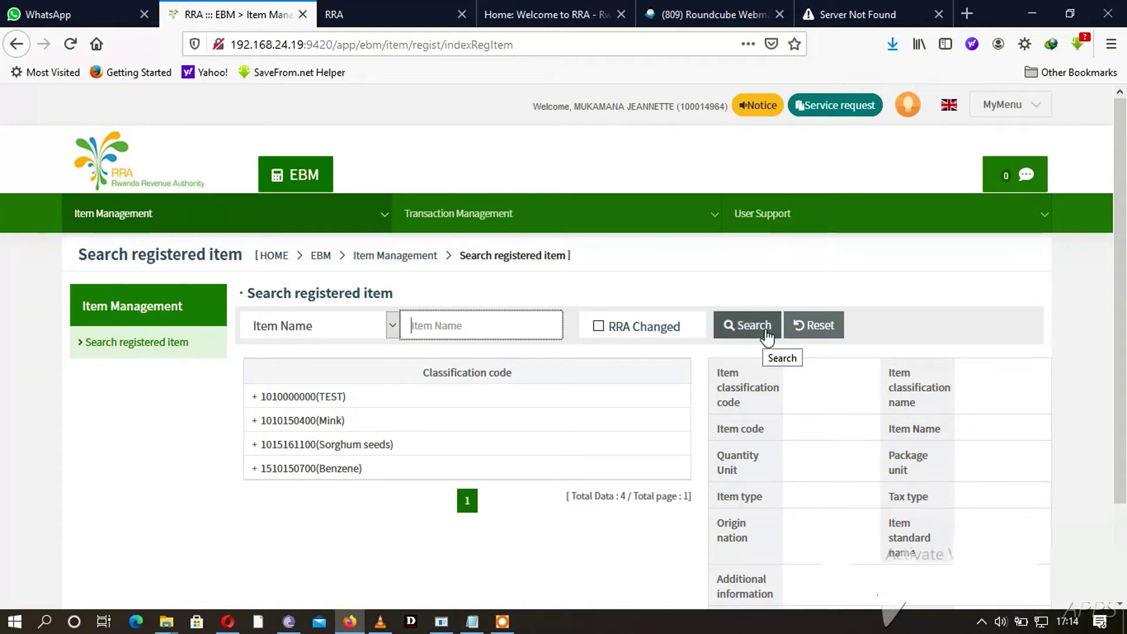
{"action": "left_click", "coordinate": [255, 398]}
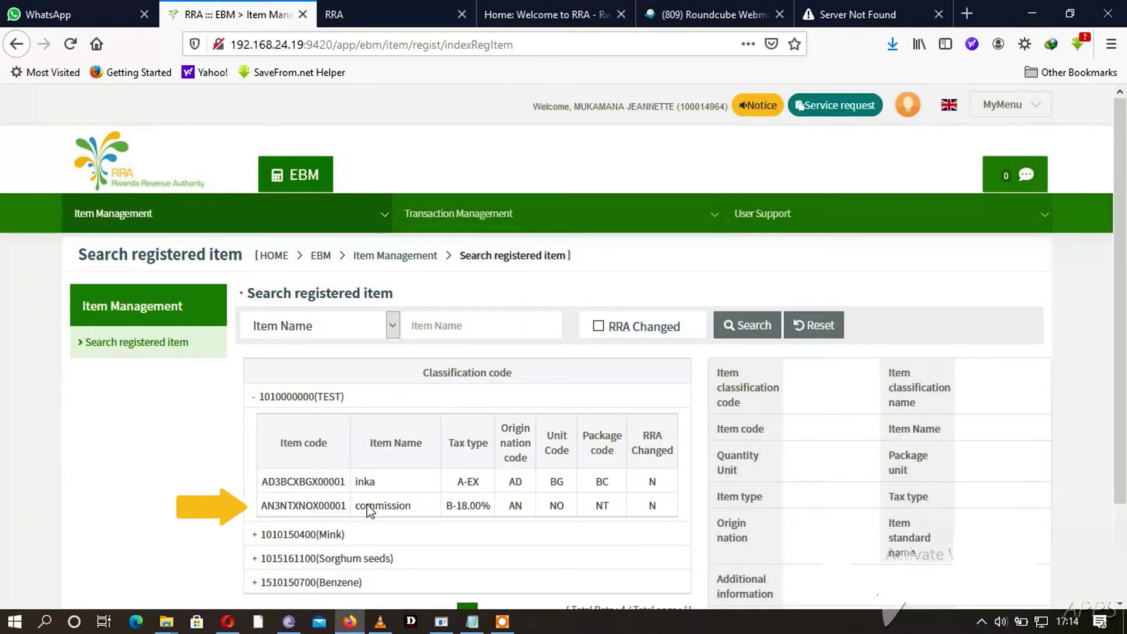
{"action": "left_click", "coordinate": [367, 506]}
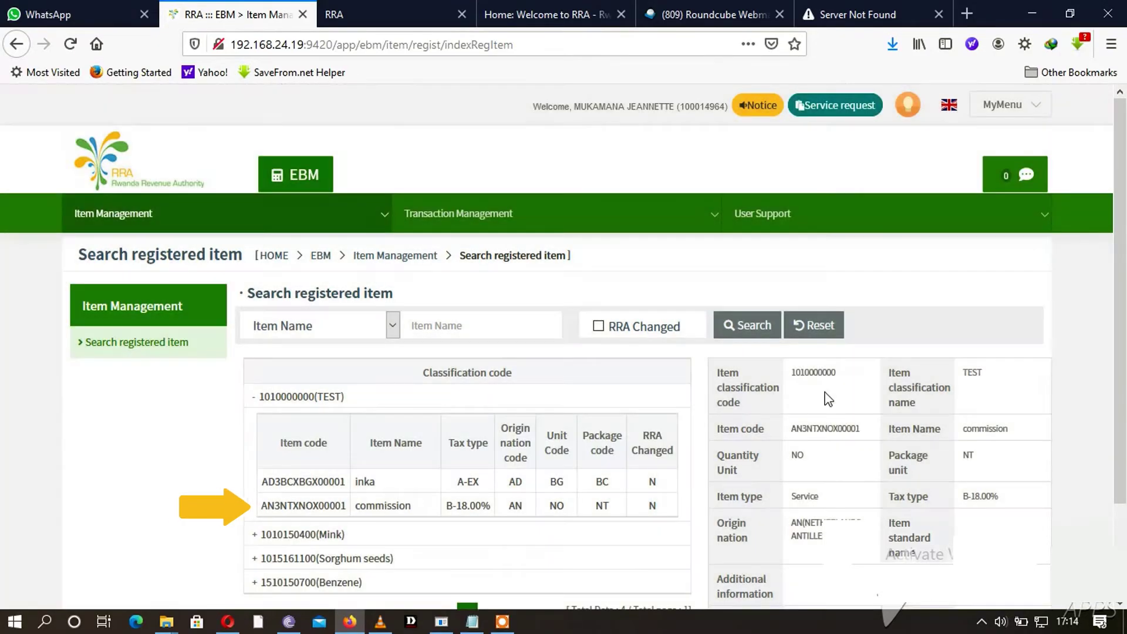
- Review the commission item's classification code, name, B-18.00% tax, origin and Service type
{"action": "left_click_drag", "start_coordinate": [848, 368], "coordinate": [718, 389]}
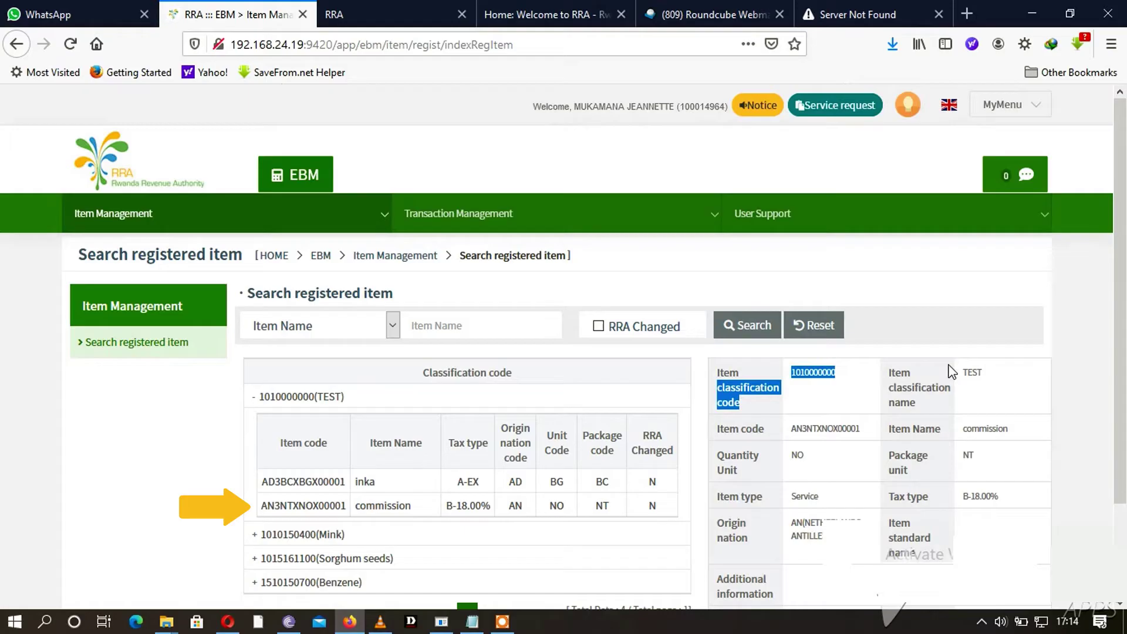
{"action": "left_click", "coordinate": [1005, 371]}
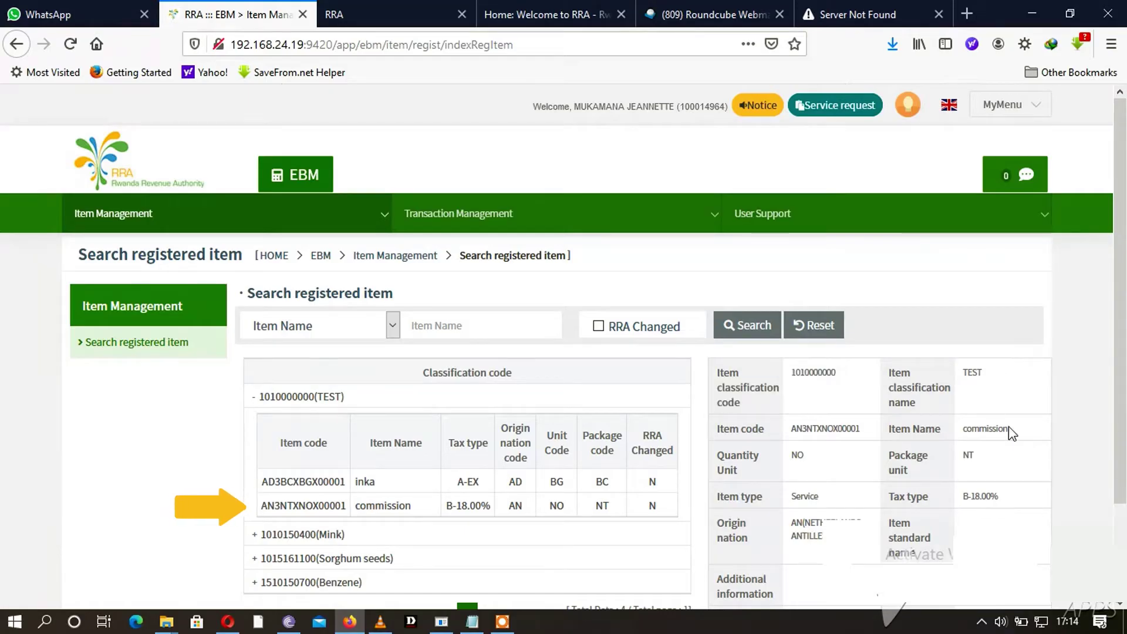
{"action": "left_click_drag", "start_coordinate": [1008, 428], "coordinate": [972, 429]}
{"action": "left_click_drag", "start_coordinate": [1012, 501], "coordinate": [962, 497]}
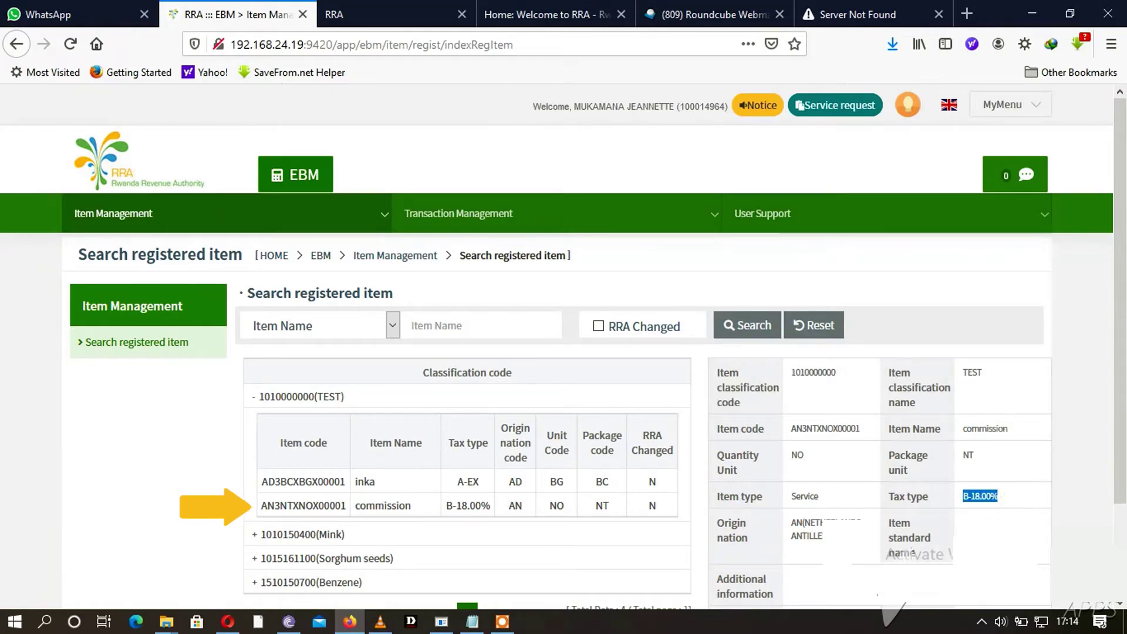
{"action": "left_click_drag", "start_coordinate": [828, 537], "coordinate": [787, 532]}
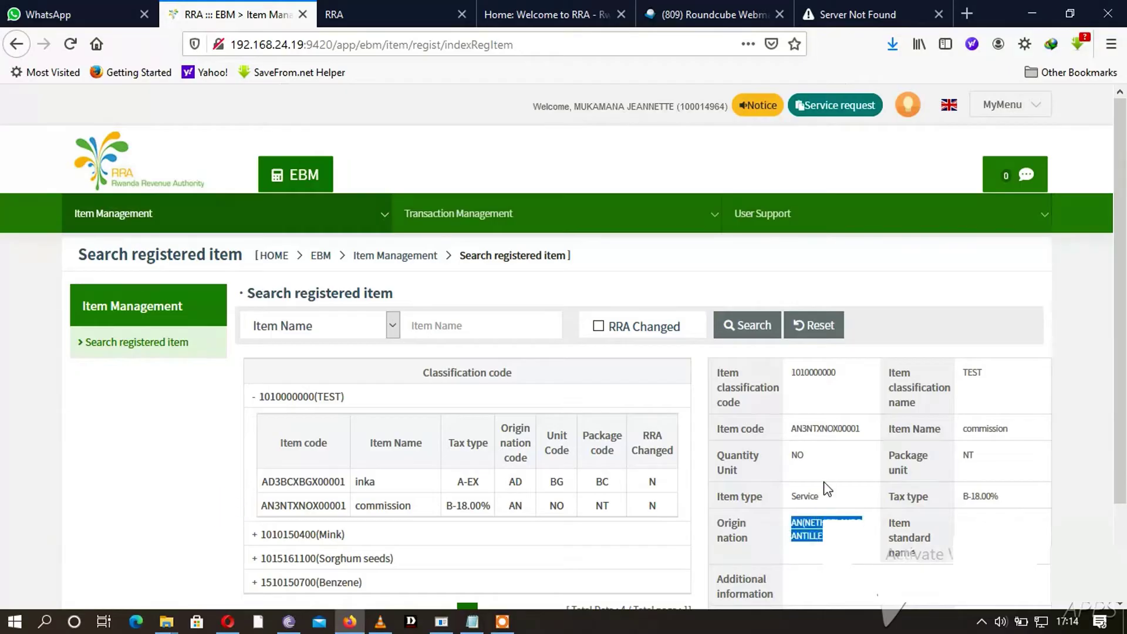
{"action": "scroll", "coordinate": [837, 464], "scroll_direction": "down", "scroll_amount": 2}
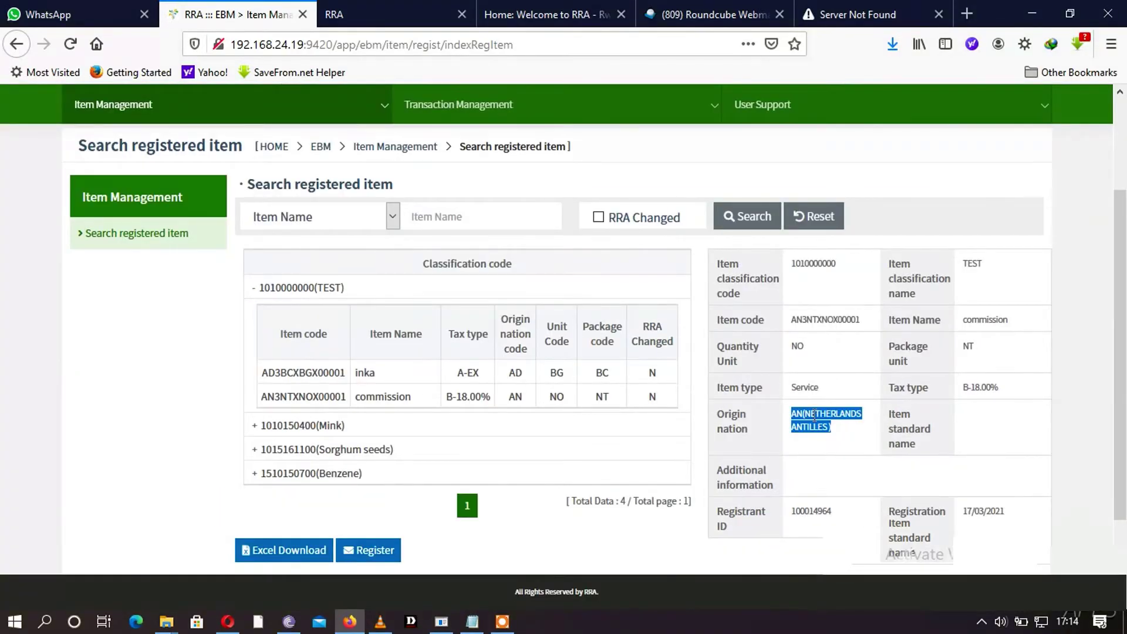
{"action": "left_click_drag", "start_coordinate": [819, 387], "coordinate": [794, 388]}
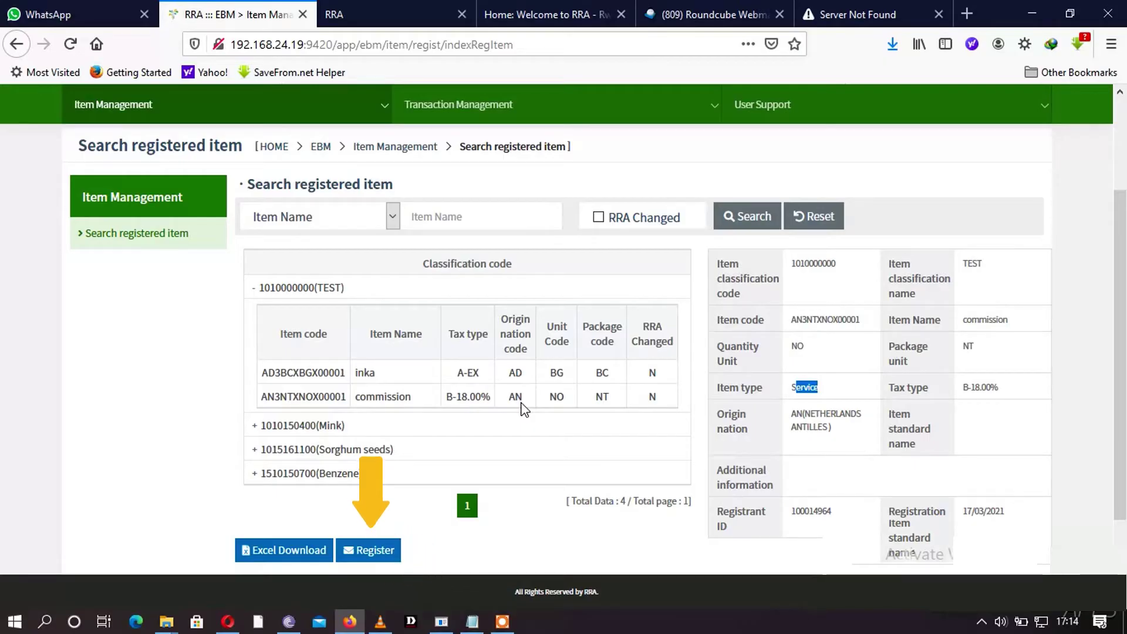
- Start a new item registration classified as All construction services
{"action": "left_click", "coordinate": [368, 550]}
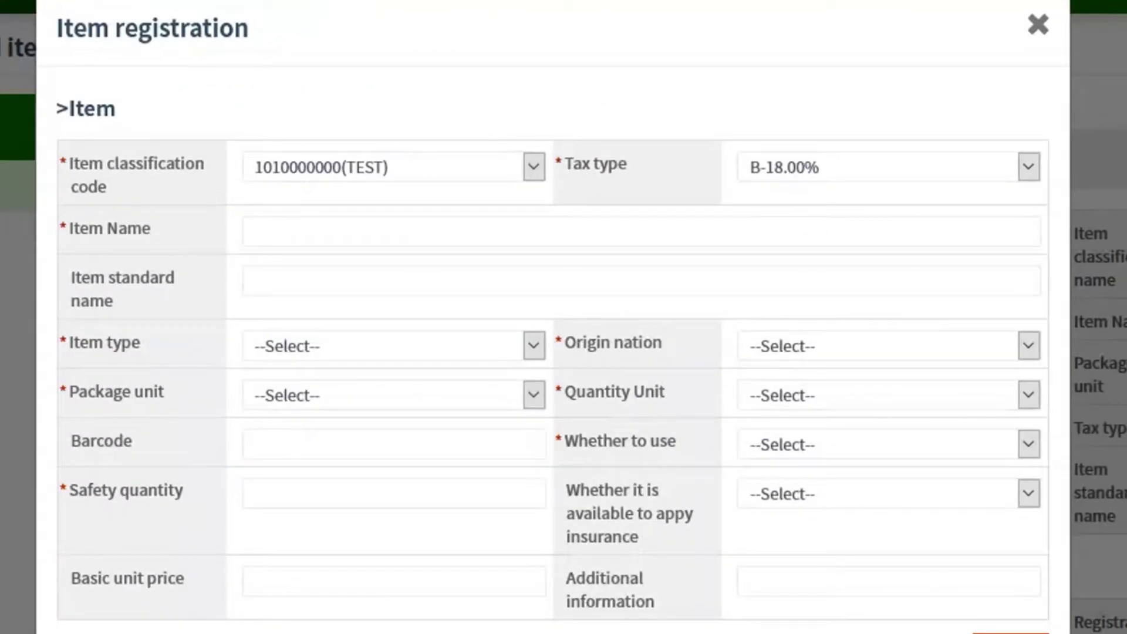
{"action": "left_click", "coordinate": [532, 167]}
{"action": "left_click", "coordinate": [531, 166]}
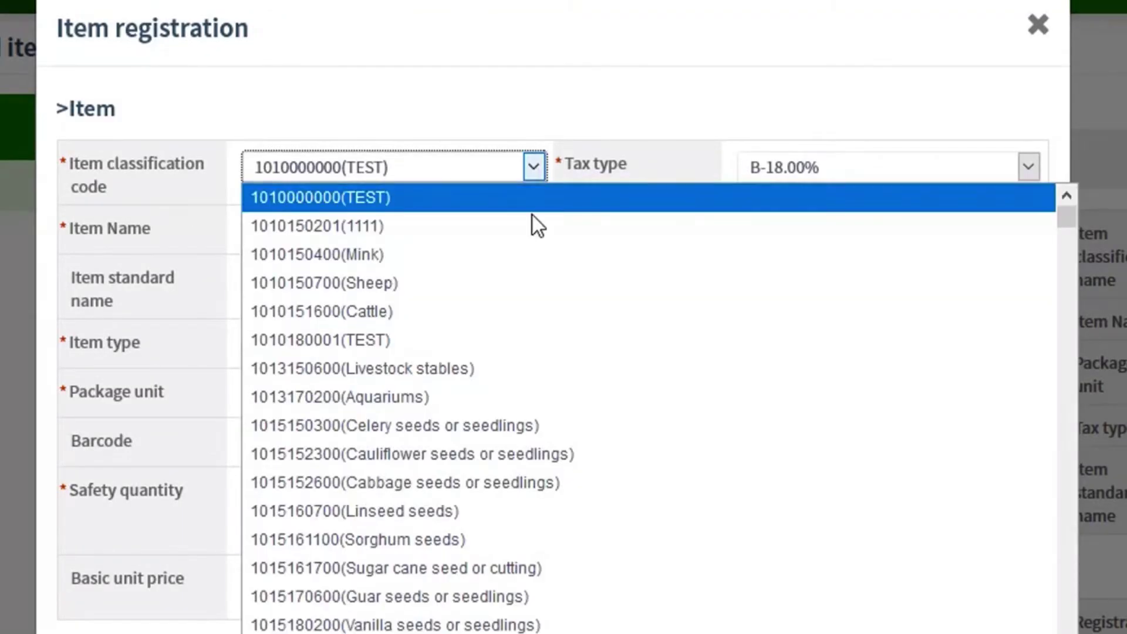
{"action": "scroll", "coordinate": [502, 428], "scroll_direction": "down", "scroll_amount": 2}
{"action": "scroll", "coordinate": [498, 462], "scroll_direction": "down", "scroll_amount": 10}
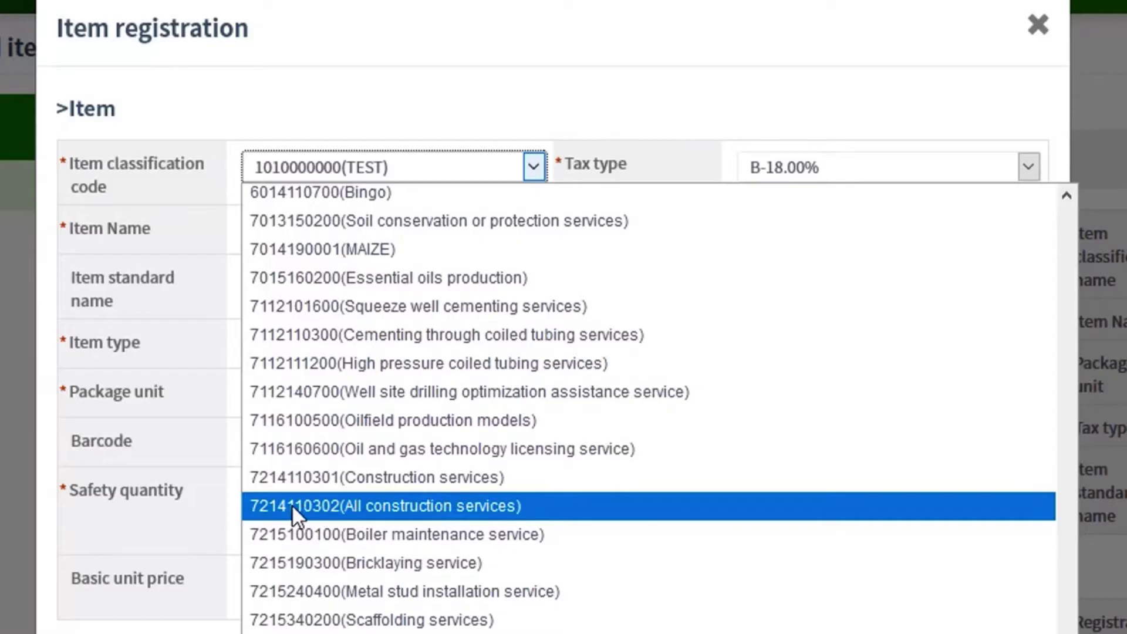
{"action": "left_click", "coordinate": [339, 510]}
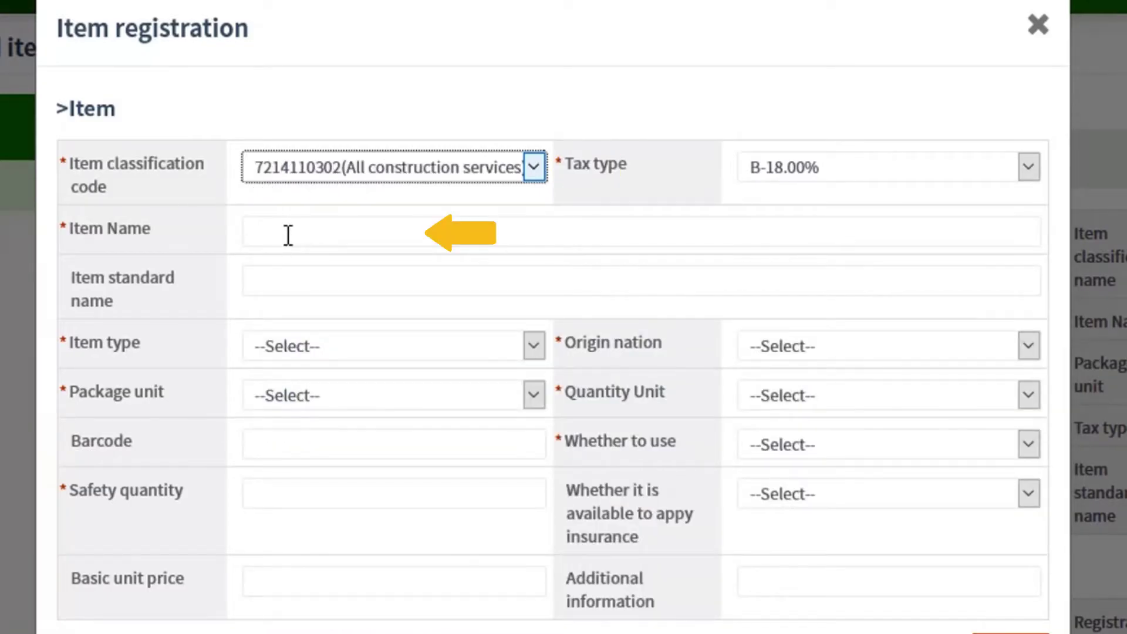
- Name the item 'Construction services' and set its item type to Service
{"action": "left_click", "coordinate": [259, 246]}
{"action": "type", "text": "Construction services"}
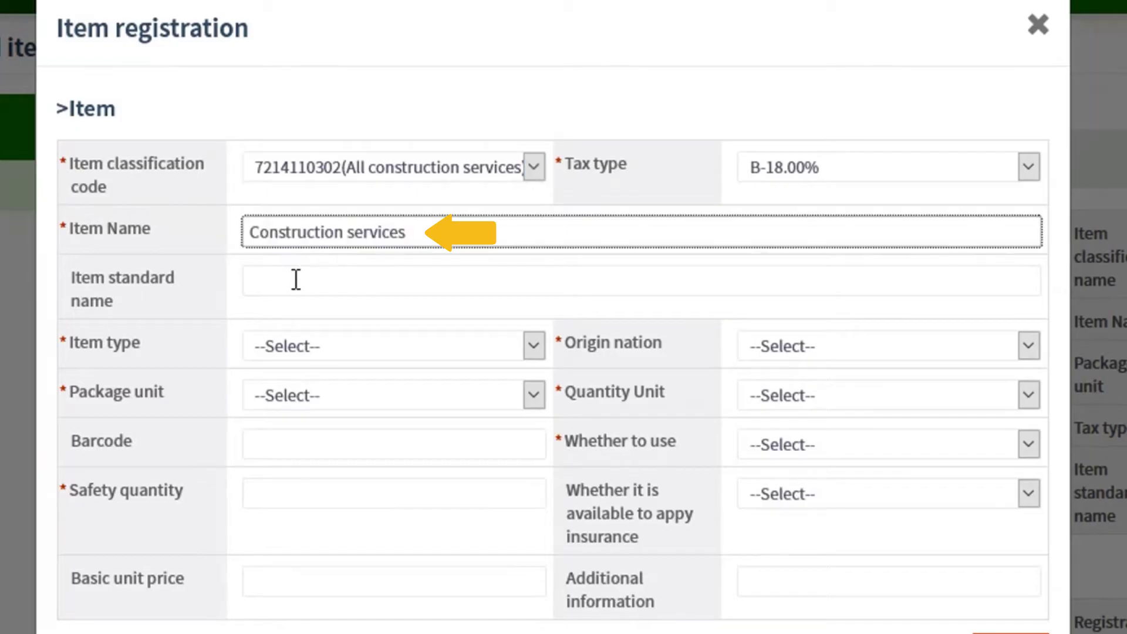
{"action": "left_click", "coordinate": [309, 279]}
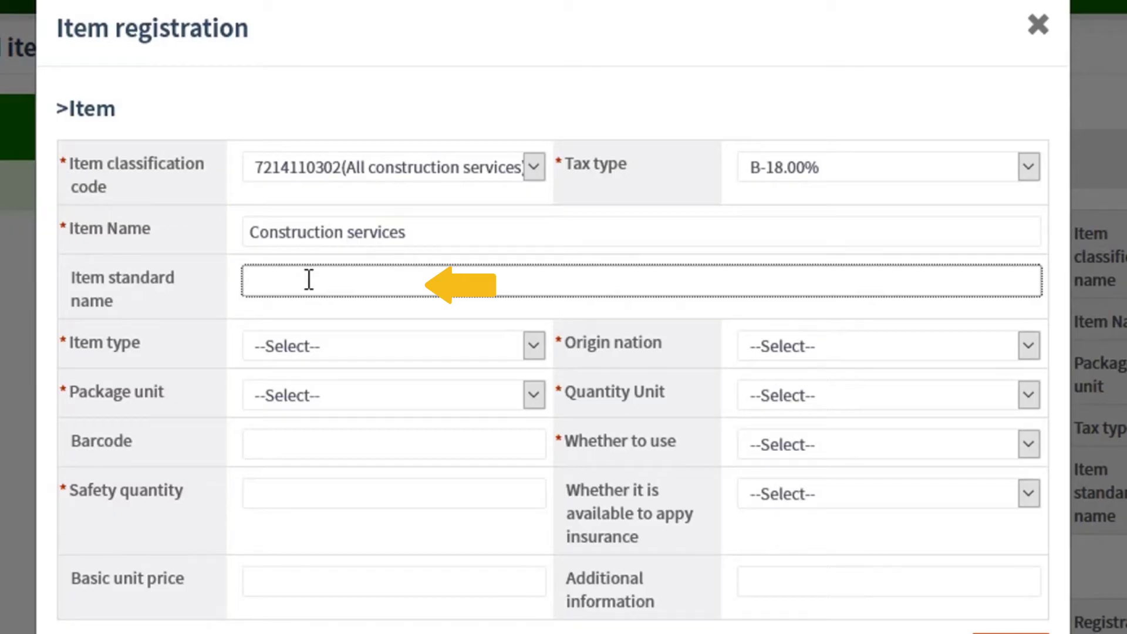
{"action": "left_click", "coordinate": [394, 346]}
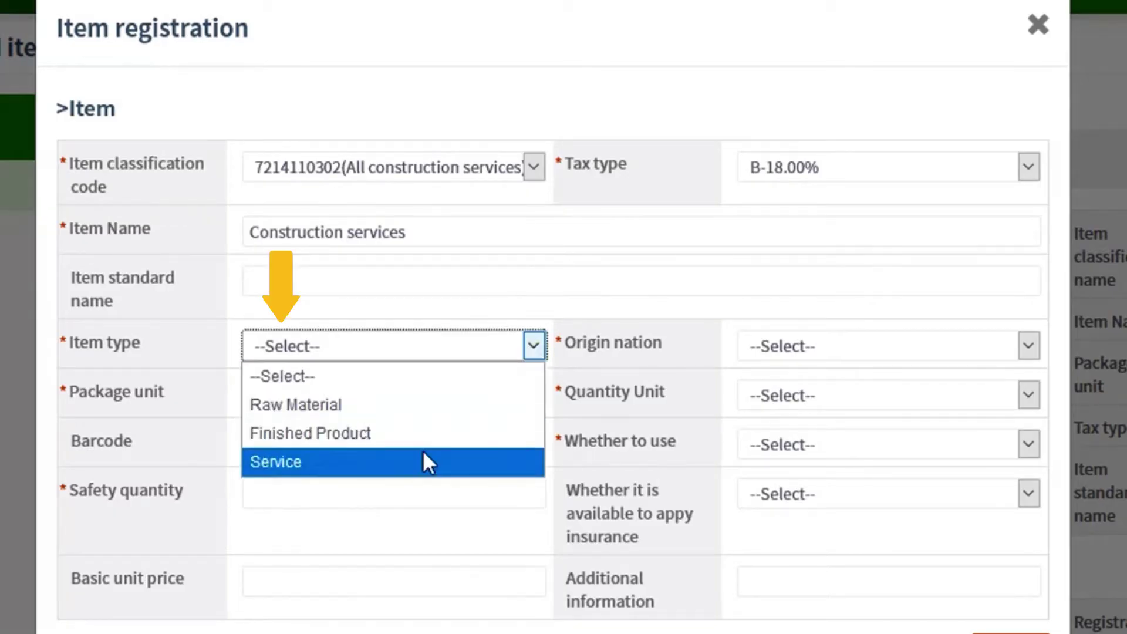
{"action": "left_click", "coordinate": [394, 464]}
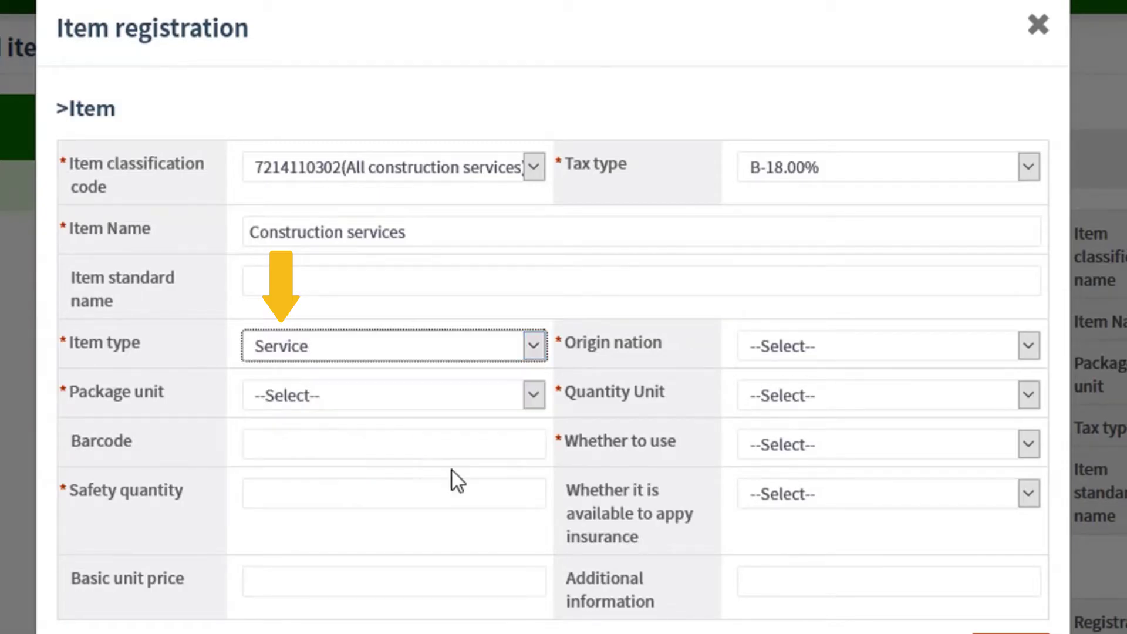
{"action": "left_click", "coordinate": [532, 347]}
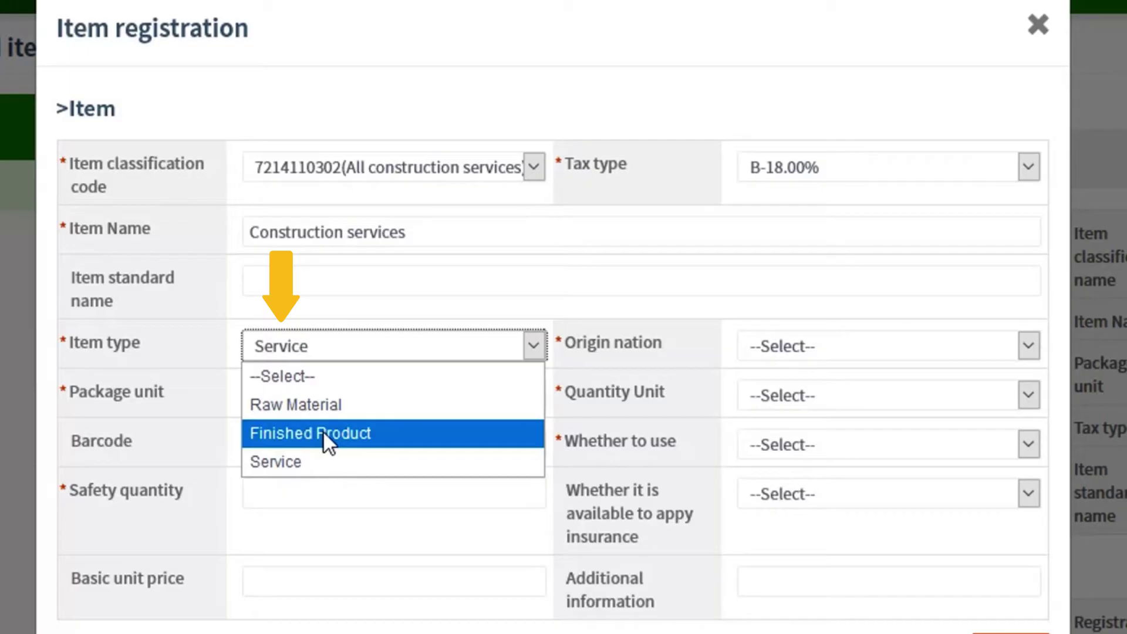
{"action": "left_click", "coordinate": [312, 462]}
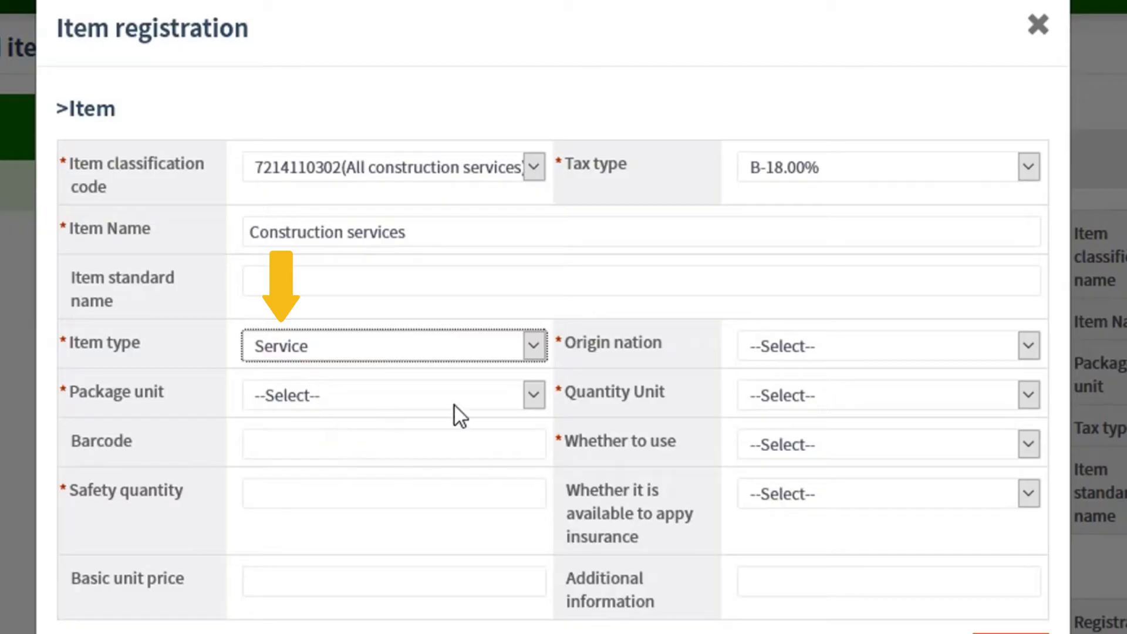
- Set the package unit to Net and the safety quantity to 0
{"action": "left_click", "coordinate": [533, 394]}
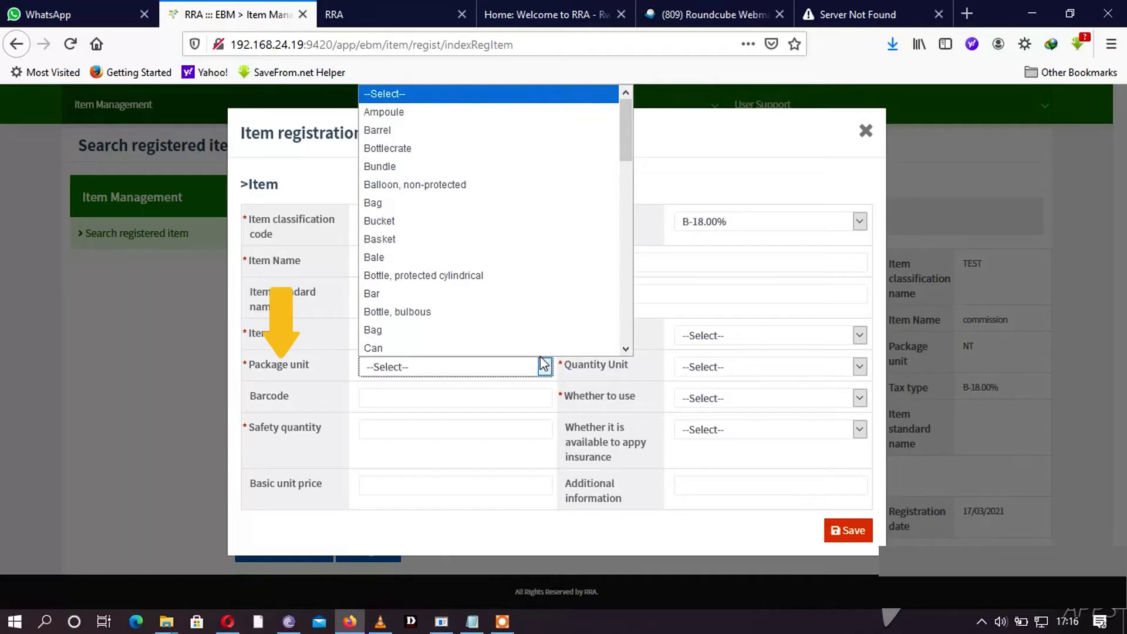
{"action": "scroll", "coordinate": [511, 282], "scroll_direction": "down", "scroll_amount": 2}
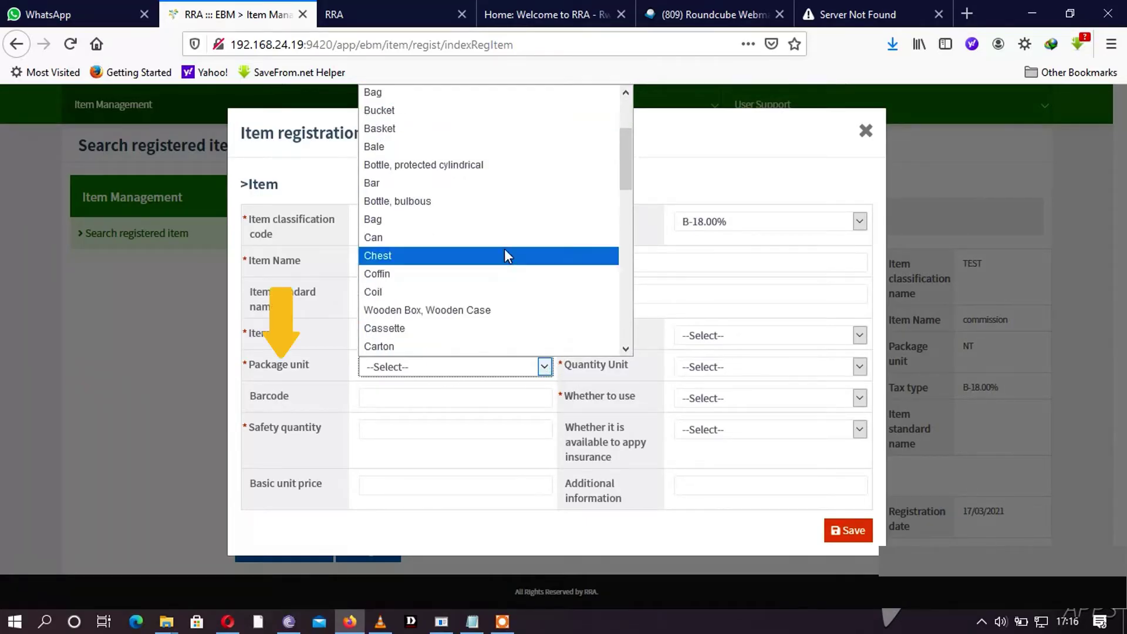
{"action": "scroll", "coordinate": [509, 230], "scroll_direction": "down", "scroll_amount": 3}
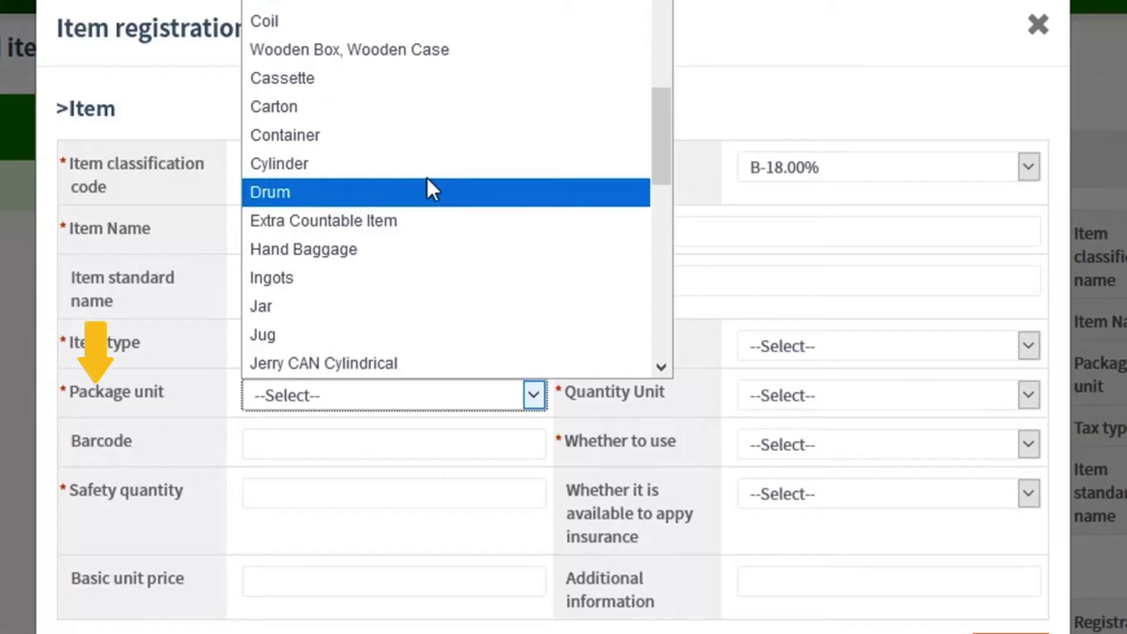
{"action": "scroll", "coordinate": [478, 233], "scroll_direction": "down", "scroll_amount": 2}
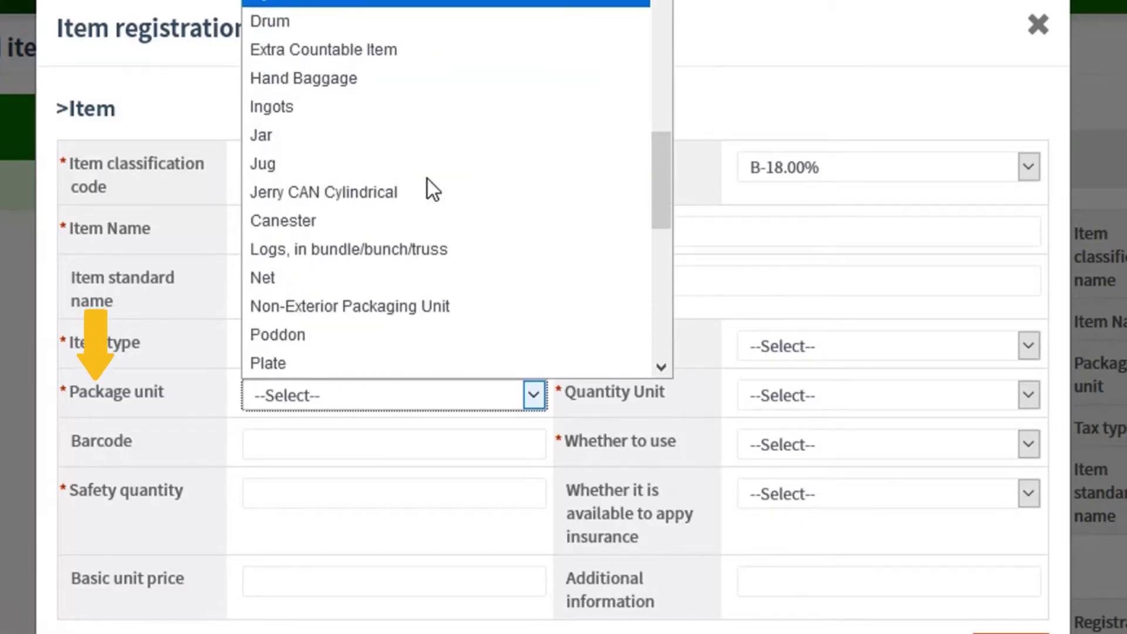
{"action": "left_click", "coordinate": [322, 277]}
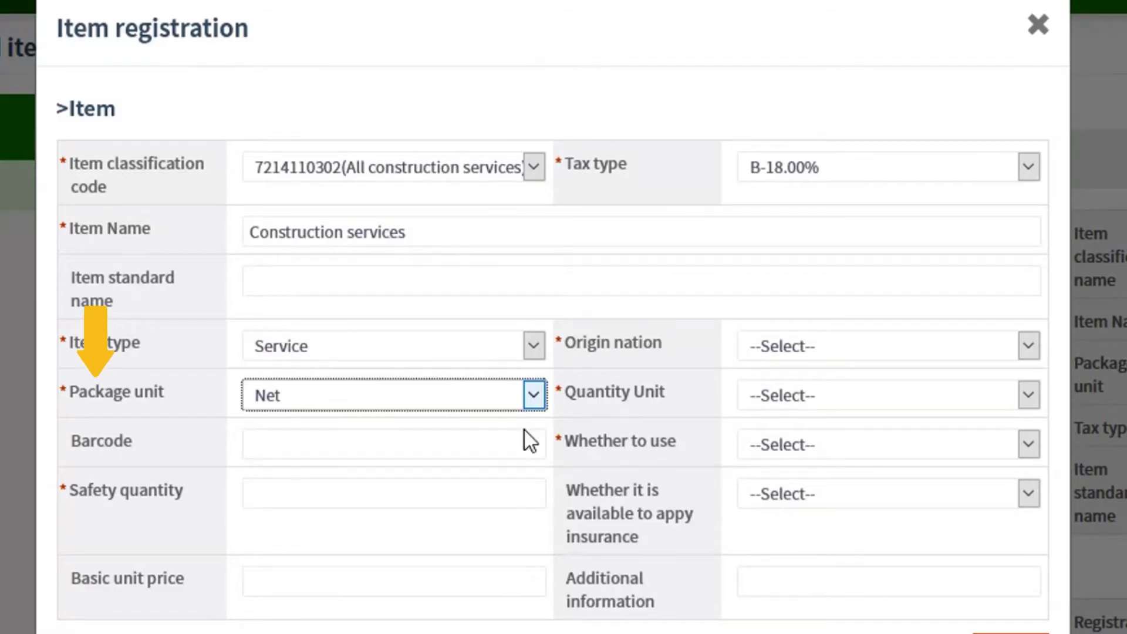
{"action": "left_click", "coordinate": [374, 452]}
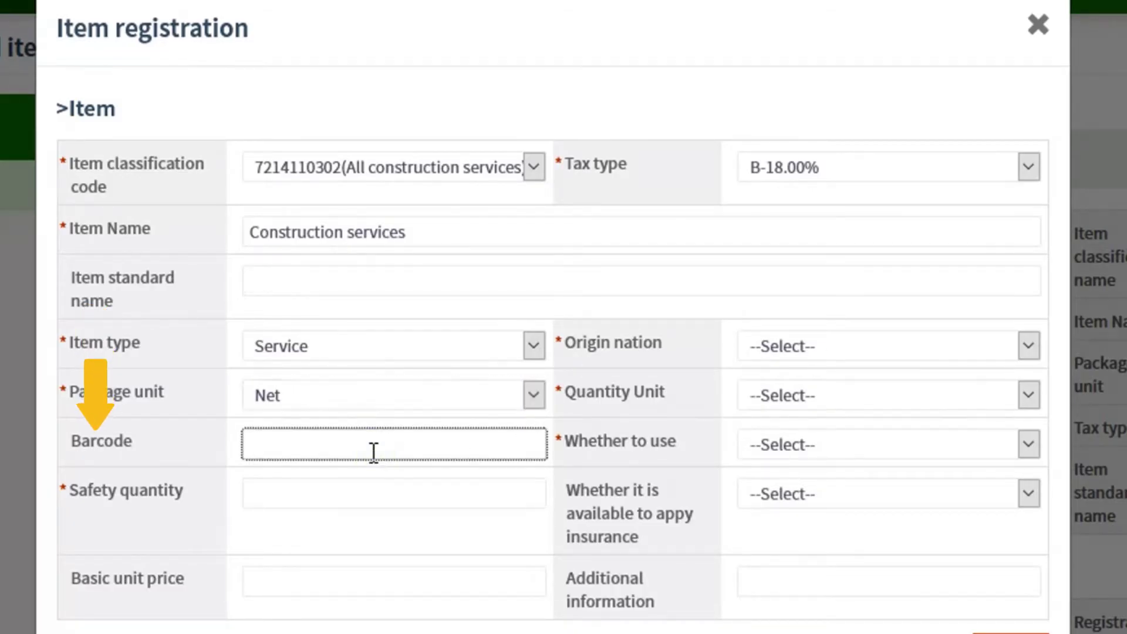
{"action": "left_click", "coordinate": [289, 499]}
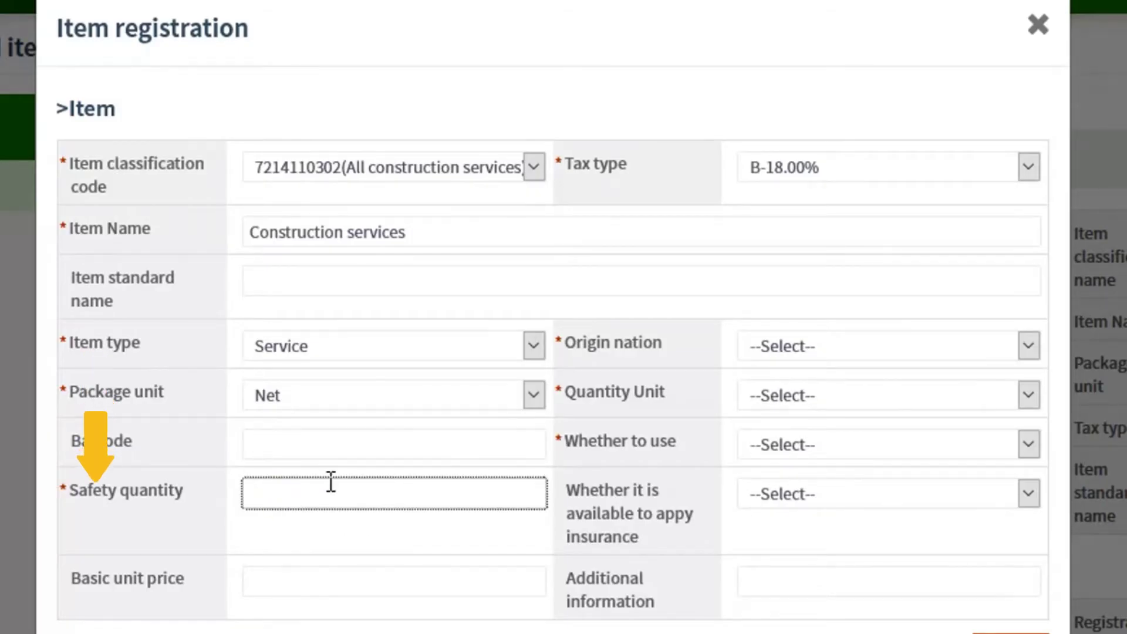
{"action": "type", "text": "0"}
{"action": "left_click", "coordinate": [298, 582]}
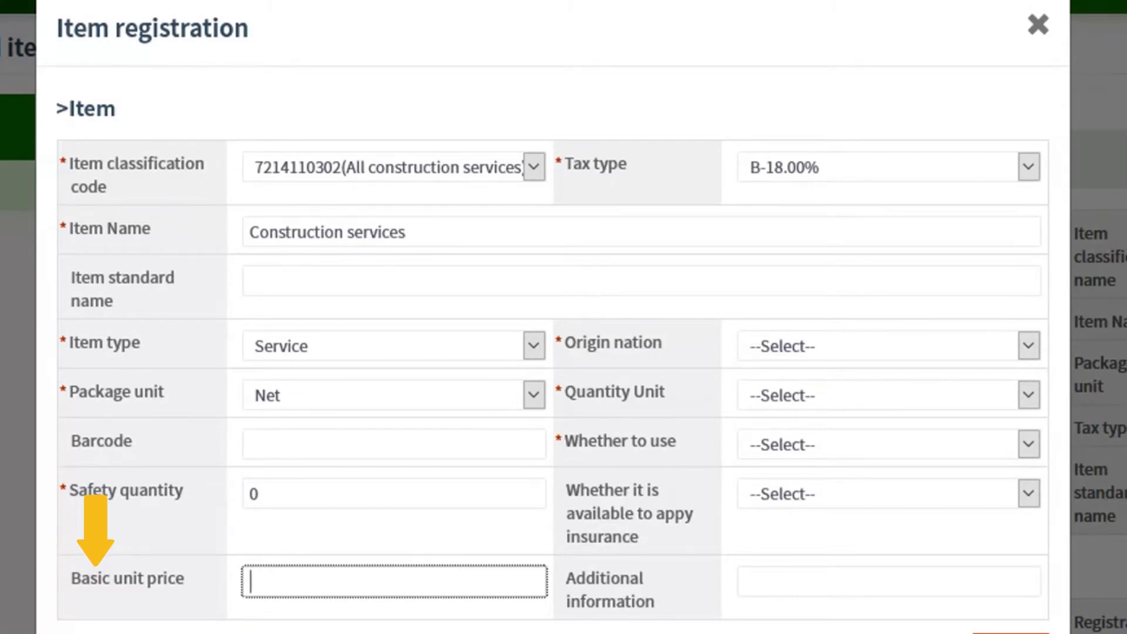
{"action": "left_click", "coordinate": [1027, 168]}
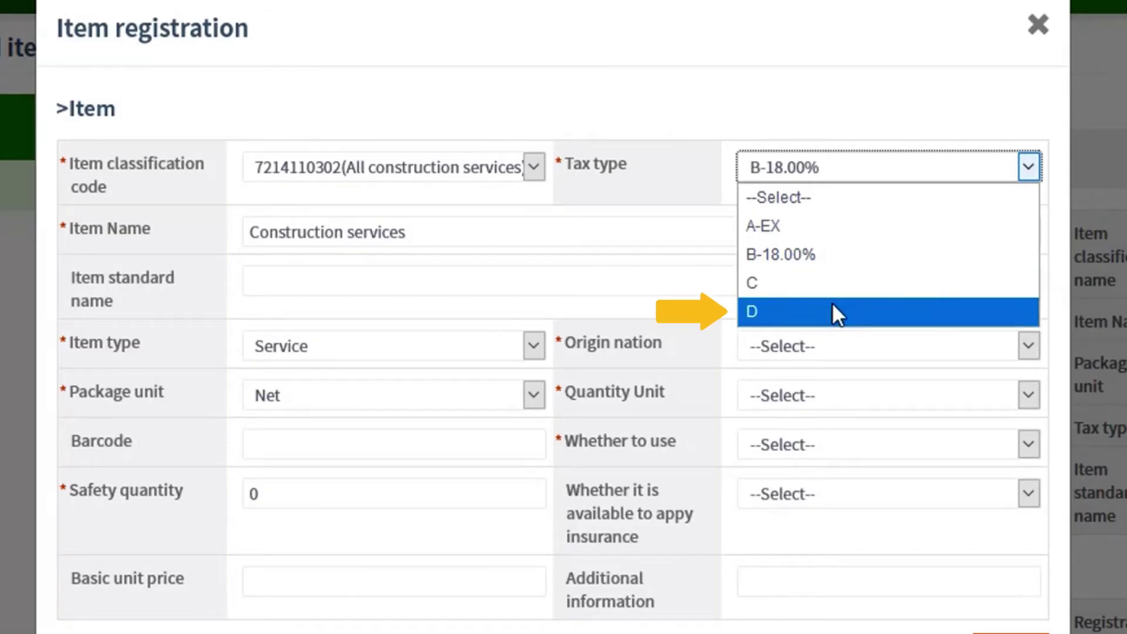
- Keep tax type B-18.00% and set the origin nation to RWANDA
{"action": "left_click", "coordinate": [836, 259]}
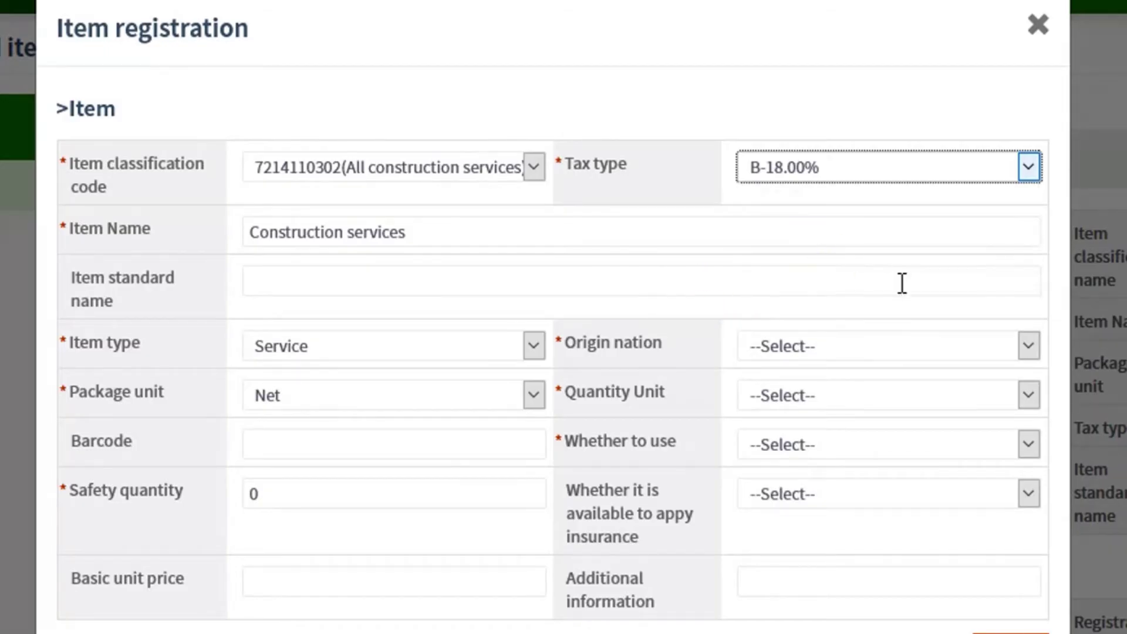
{"action": "left_click", "coordinate": [1028, 347]}
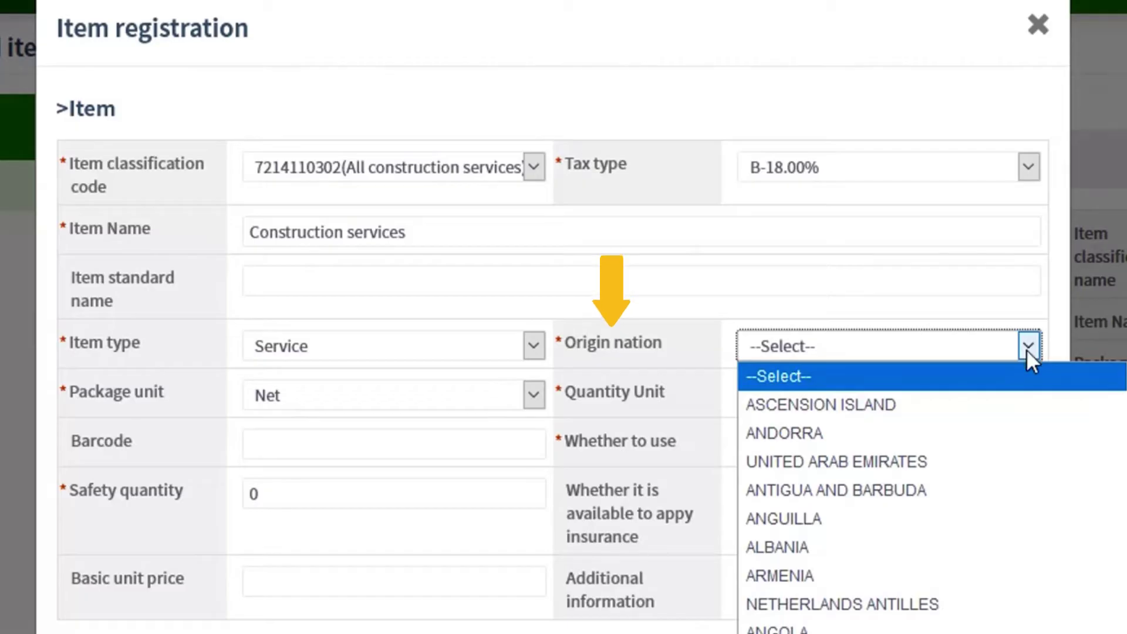
{"action": "scroll", "coordinate": [985, 555], "scroll_direction": "down", "scroll_amount": 20}
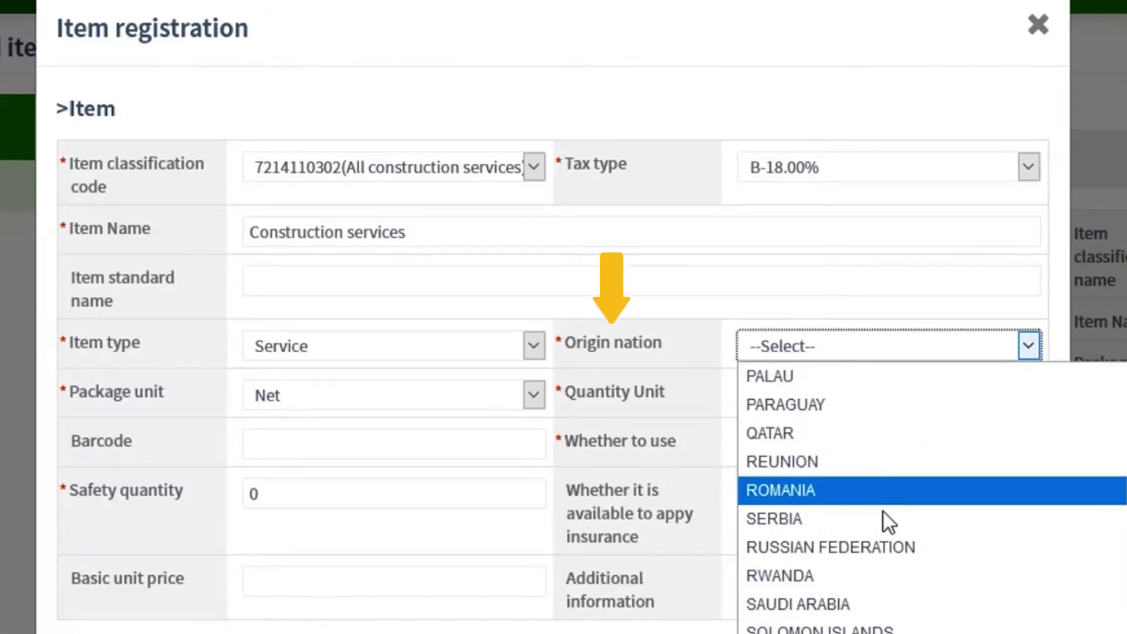
{"action": "left_click", "coordinate": [851, 578]}
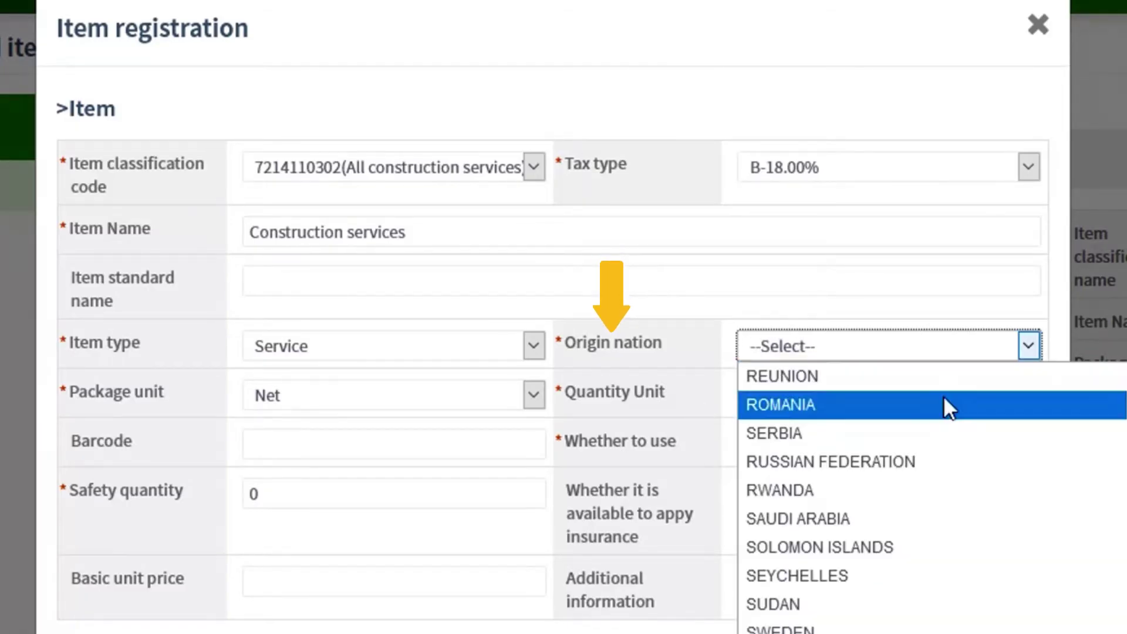
{"action": "scroll", "coordinate": [945, 392], "scroll_direction": "up", "scroll_amount": 1}
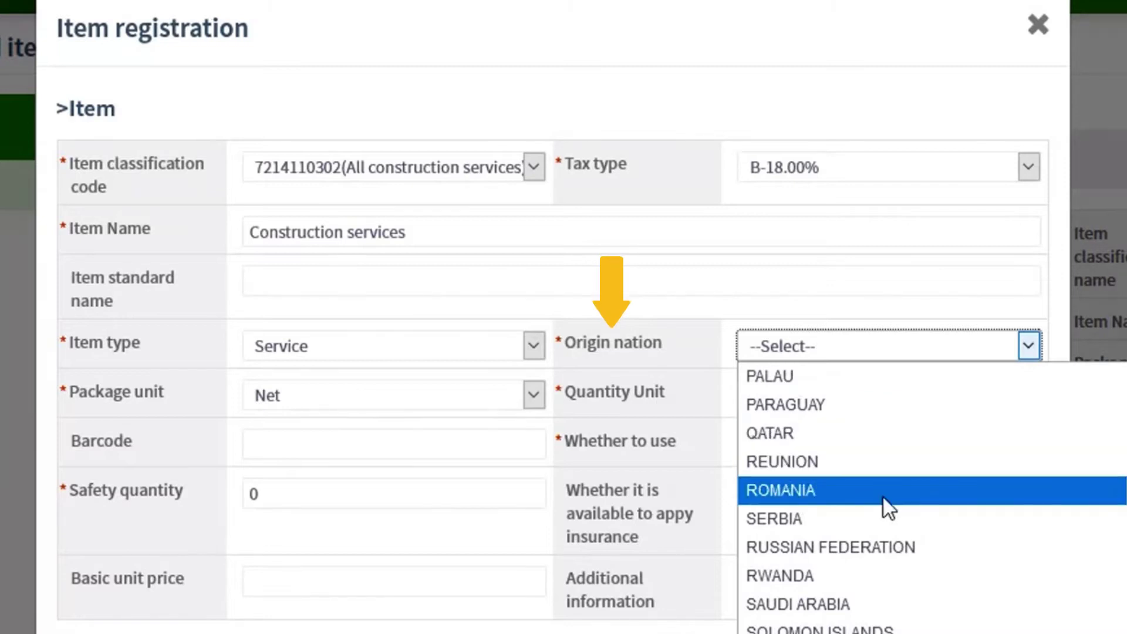
{"action": "left_click", "coordinate": [851, 579]}
- Set the quantity unit to Number and whether to use to Unused
{"action": "left_click", "coordinate": [1033, 395]}
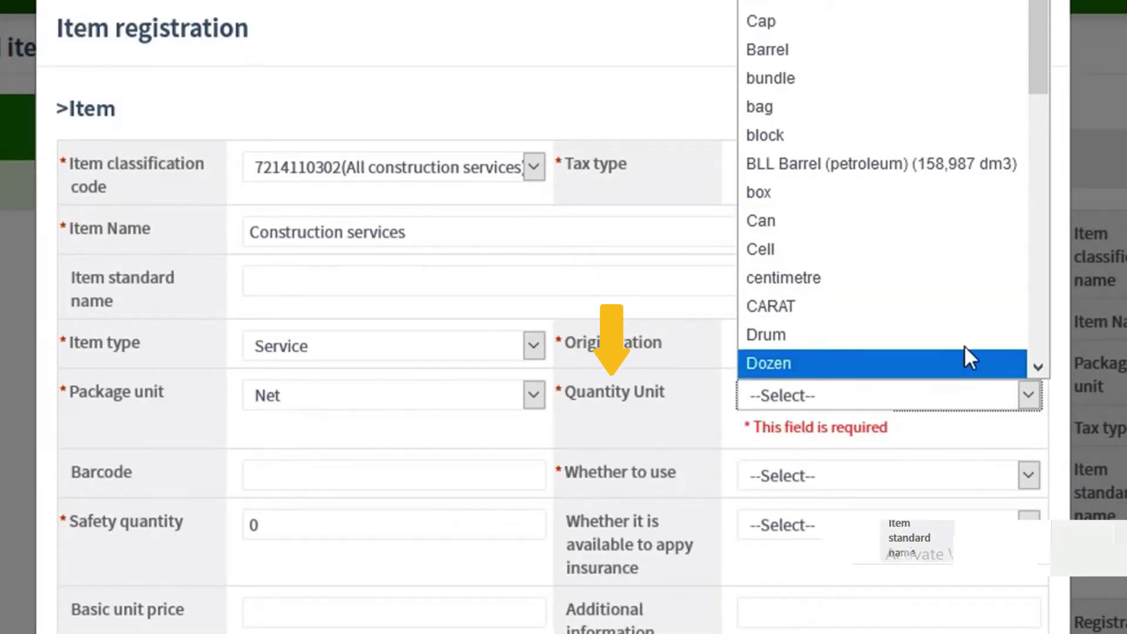
{"action": "scroll", "coordinate": [959, 259], "scroll_direction": "down", "scroll_amount": 3}
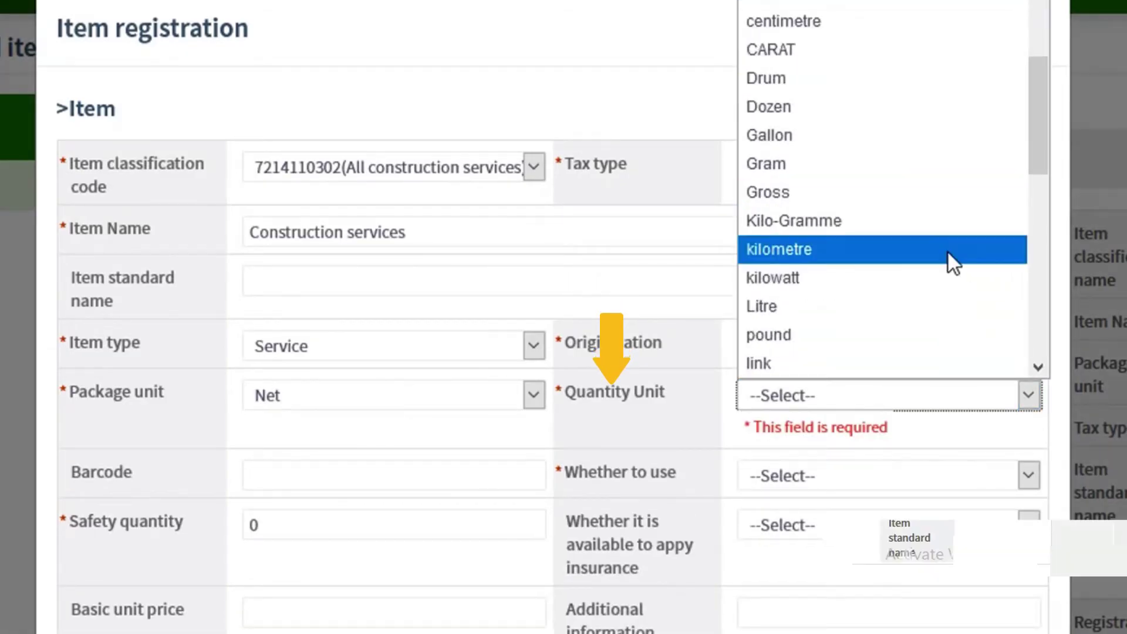
{"action": "scroll", "coordinate": [949, 252], "scroll_direction": "down", "scroll_amount": 3}
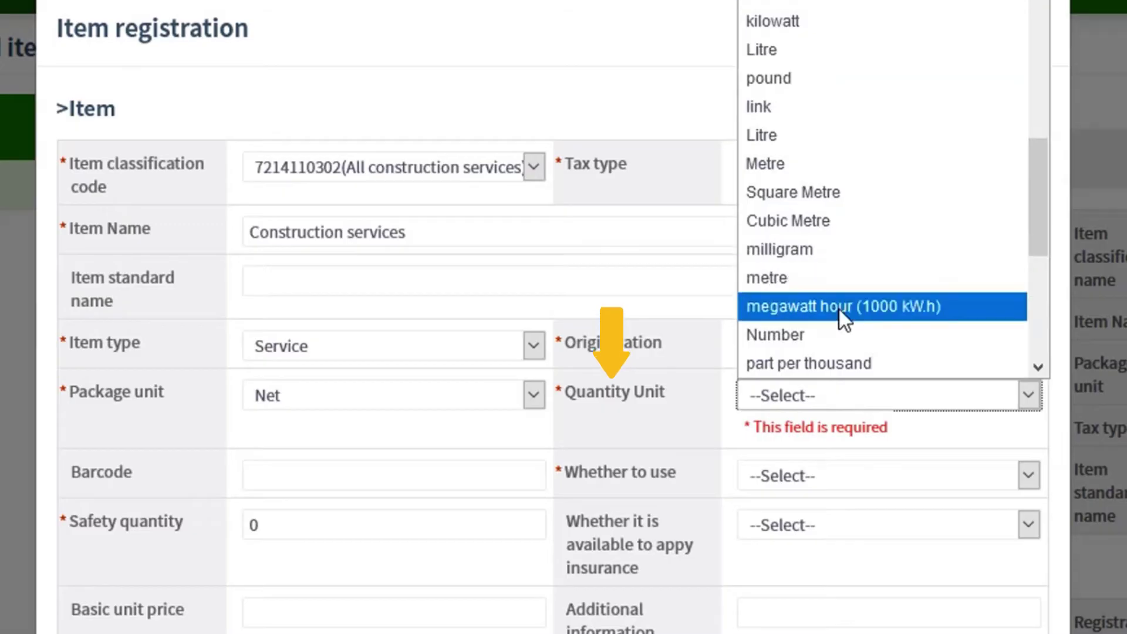
{"action": "left_click", "coordinate": [819, 334]}
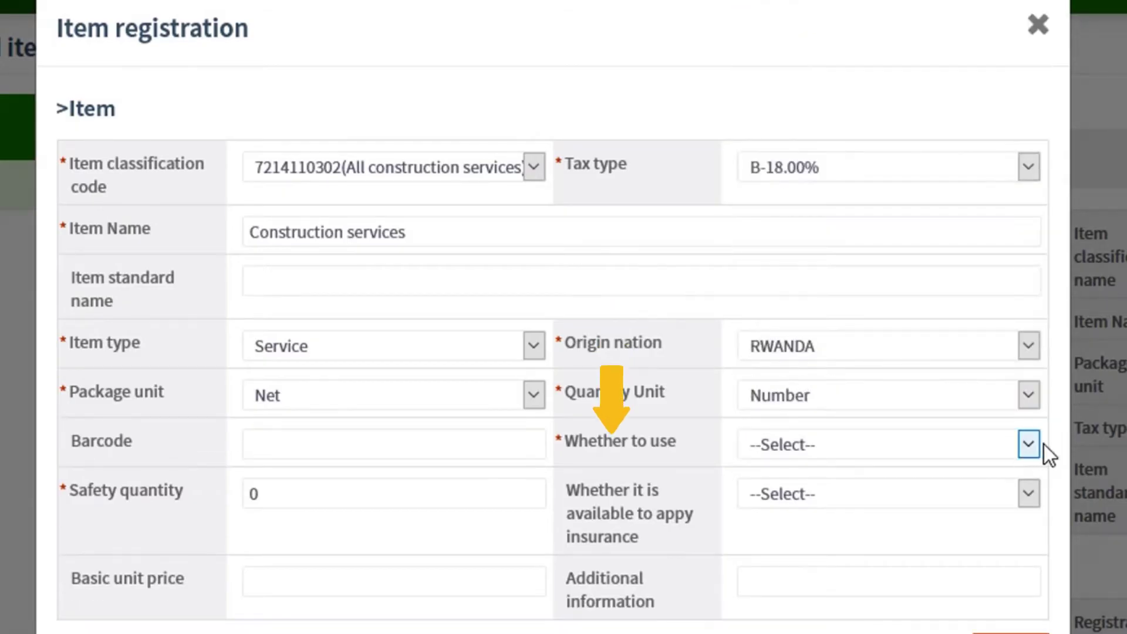
{"action": "left_click", "coordinate": [1034, 448]}
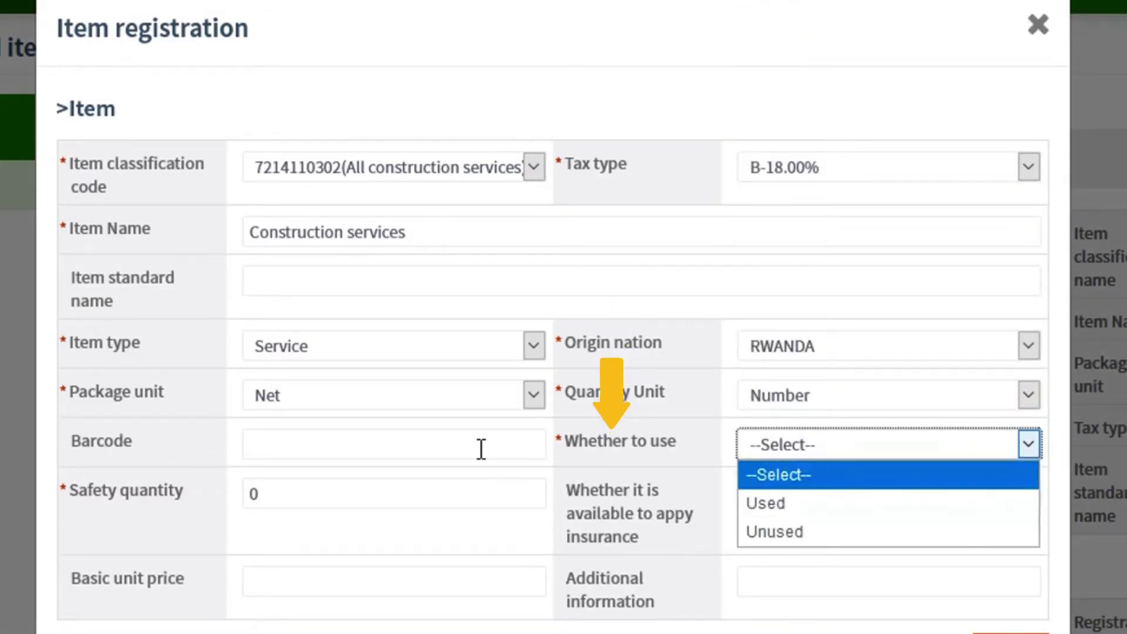
{"action": "left_click", "coordinate": [769, 504]}
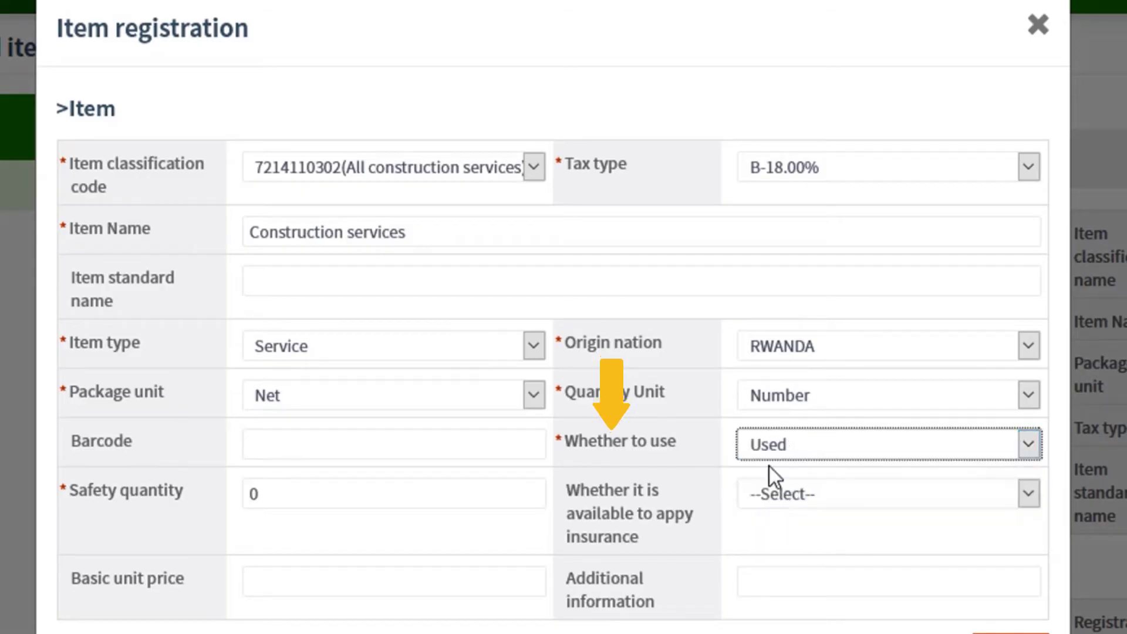
{"action": "left_click", "coordinate": [368, 441]}
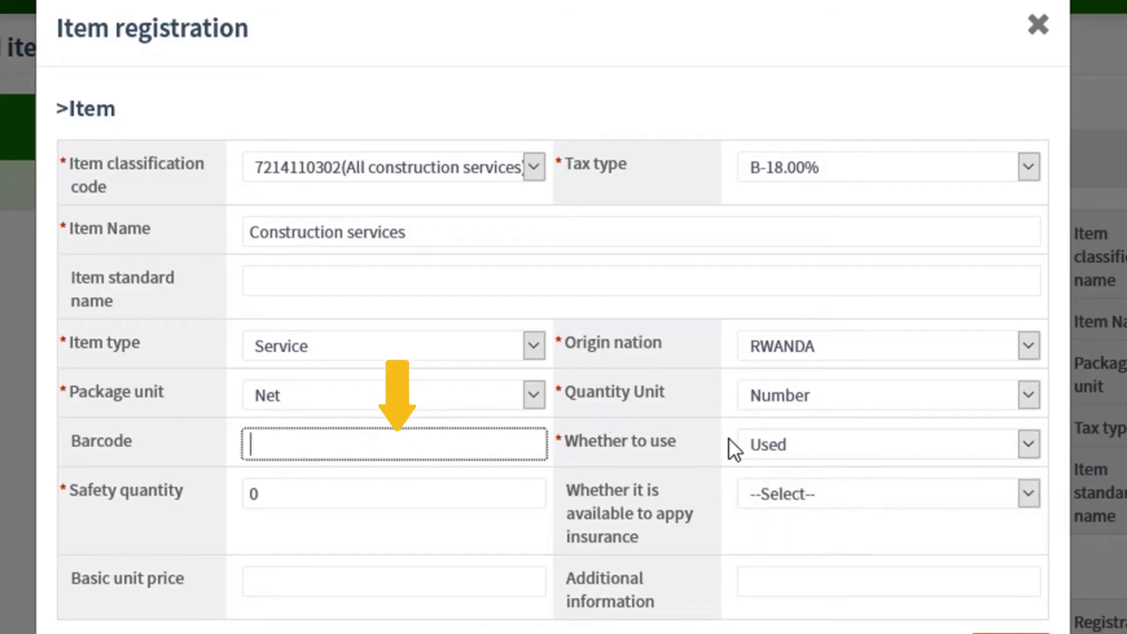
{"action": "left_click", "coordinate": [1029, 452]}
{"action": "left_click", "coordinate": [819, 534]}
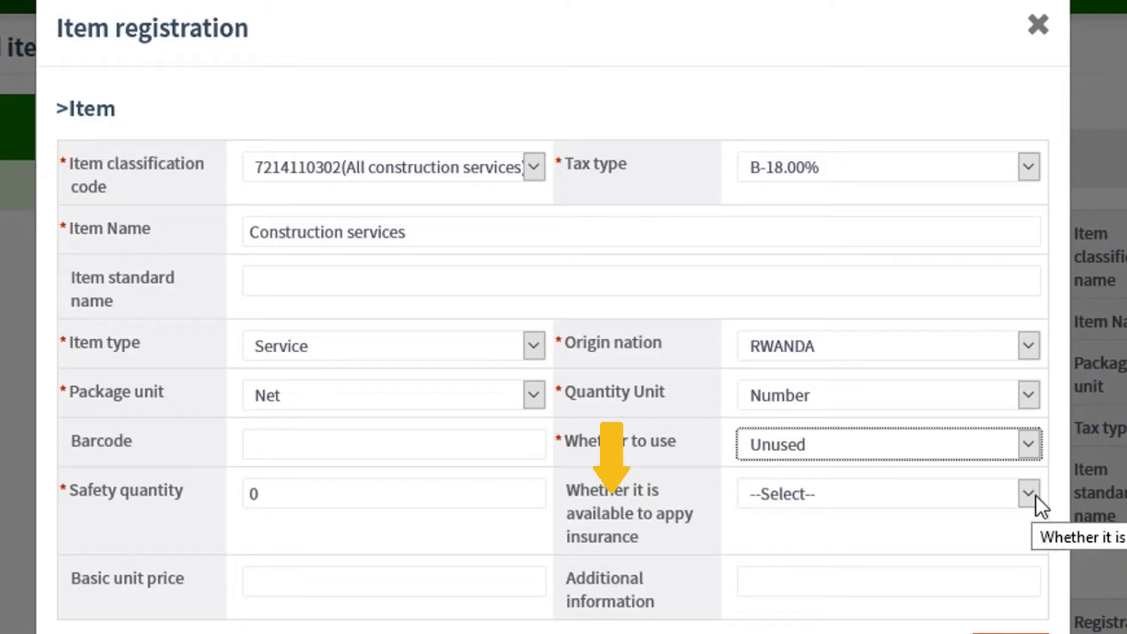
- Set insurance applicability to Unapplied
{"action": "triple_click", "coordinate": [641, 536]}
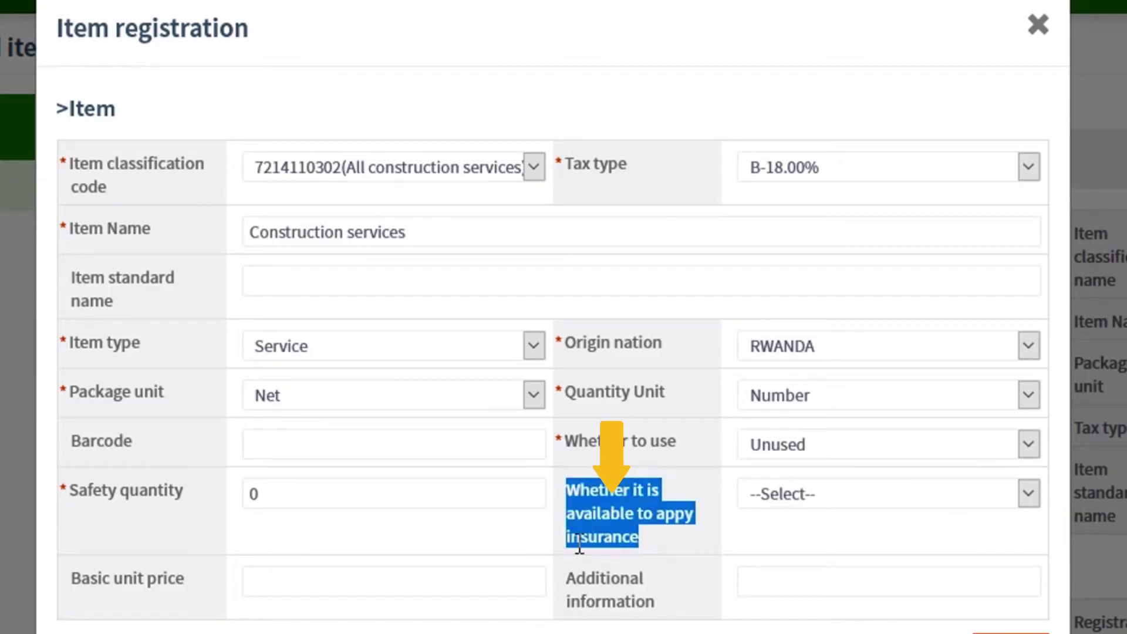
{"action": "left_click", "coordinate": [1030, 498]}
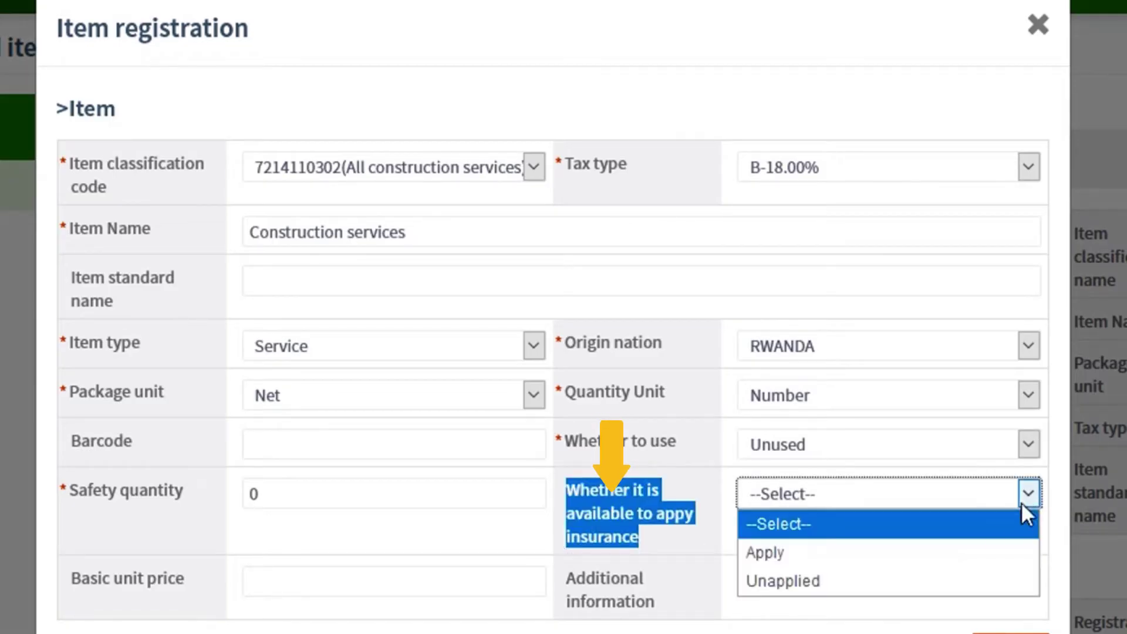
{"action": "left_click", "coordinate": [921, 584]}
{"action": "left_click", "coordinate": [872, 506]}
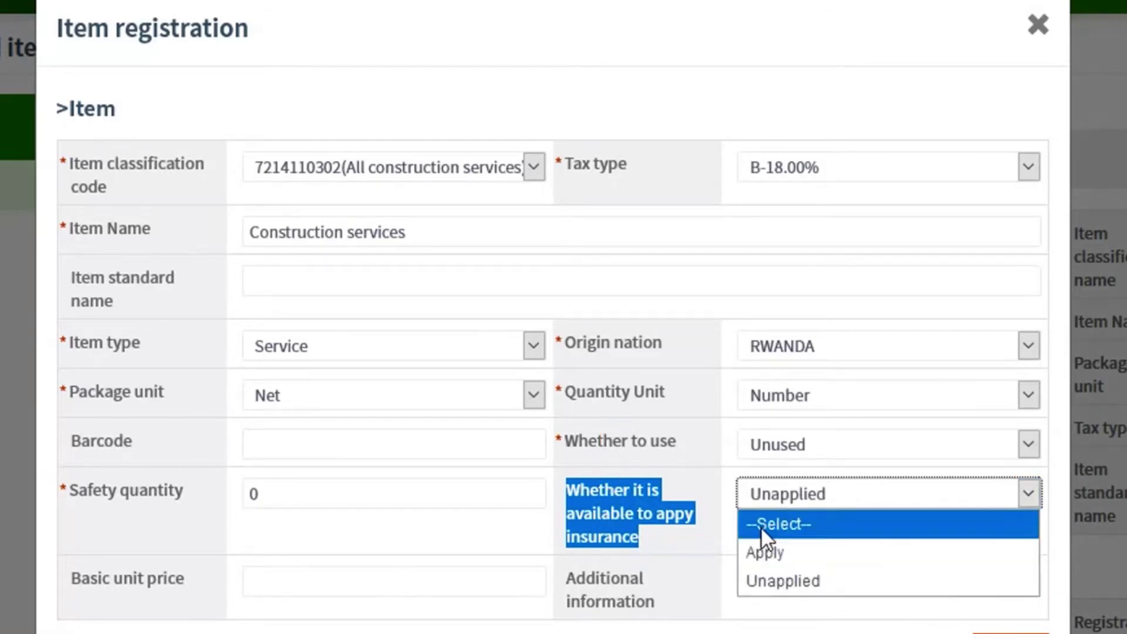
{"action": "left_click", "coordinate": [703, 496]}
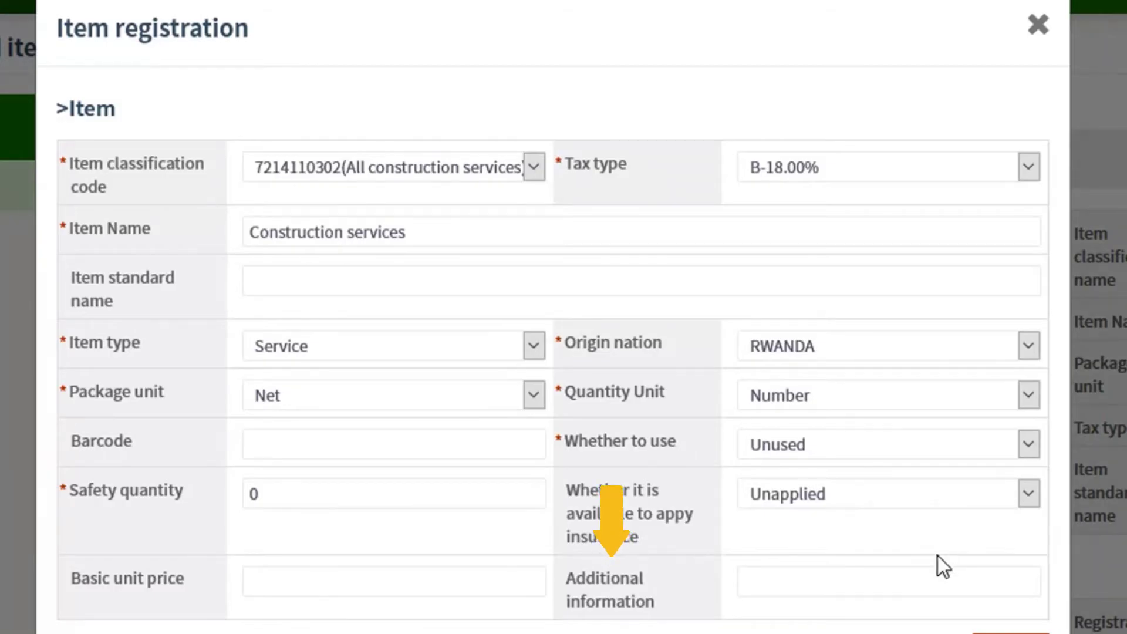
{"action": "left_click", "coordinate": [772, 572]}
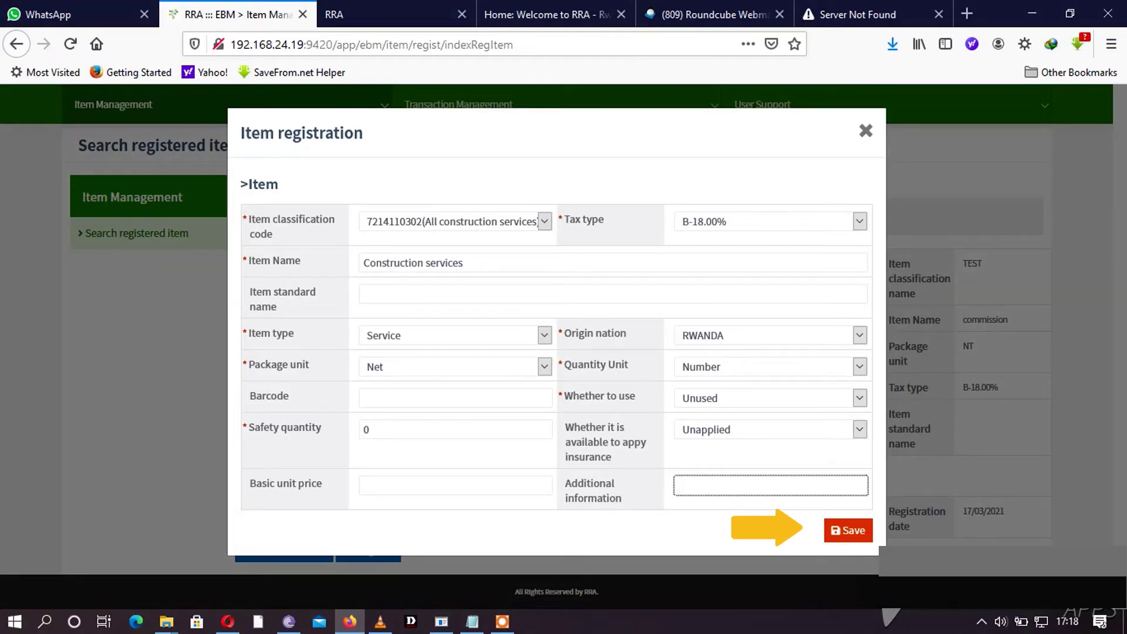
{"action": "left_click", "coordinate": [849, 531]}
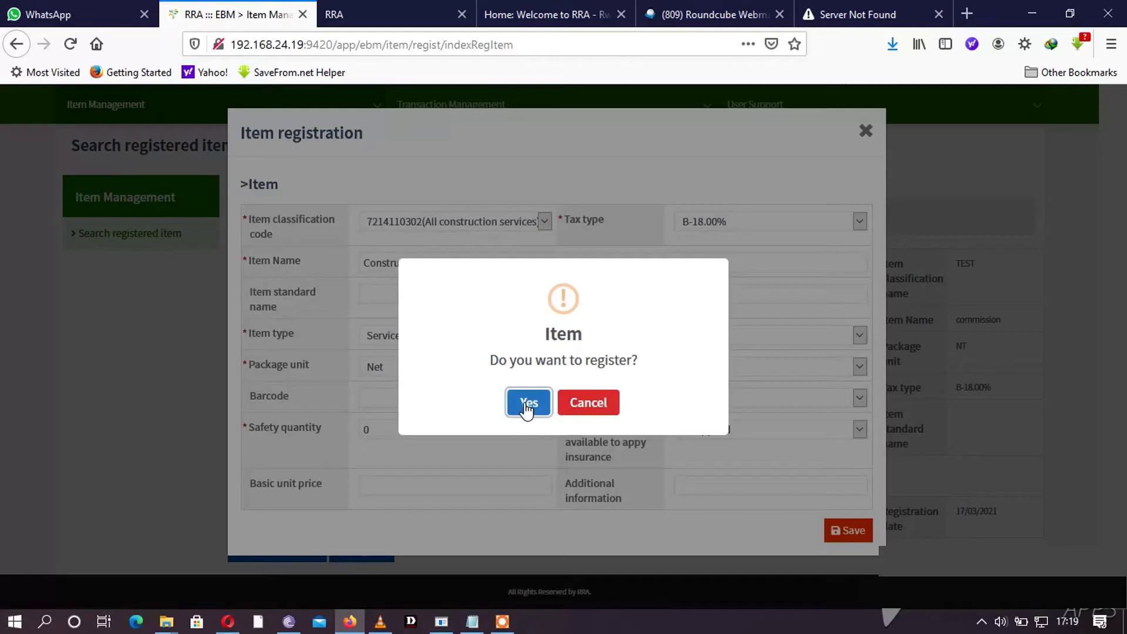
{"action": "left_click", "coordinate": [527, 405]}
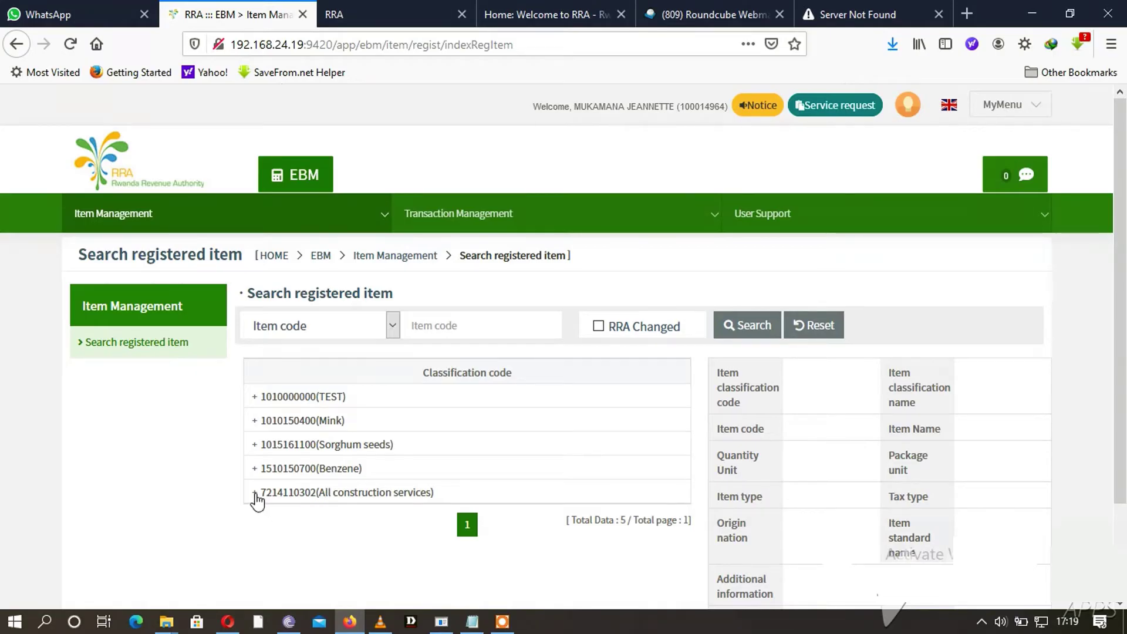
{"action": "left_click", "coordinate": [283, 493]}
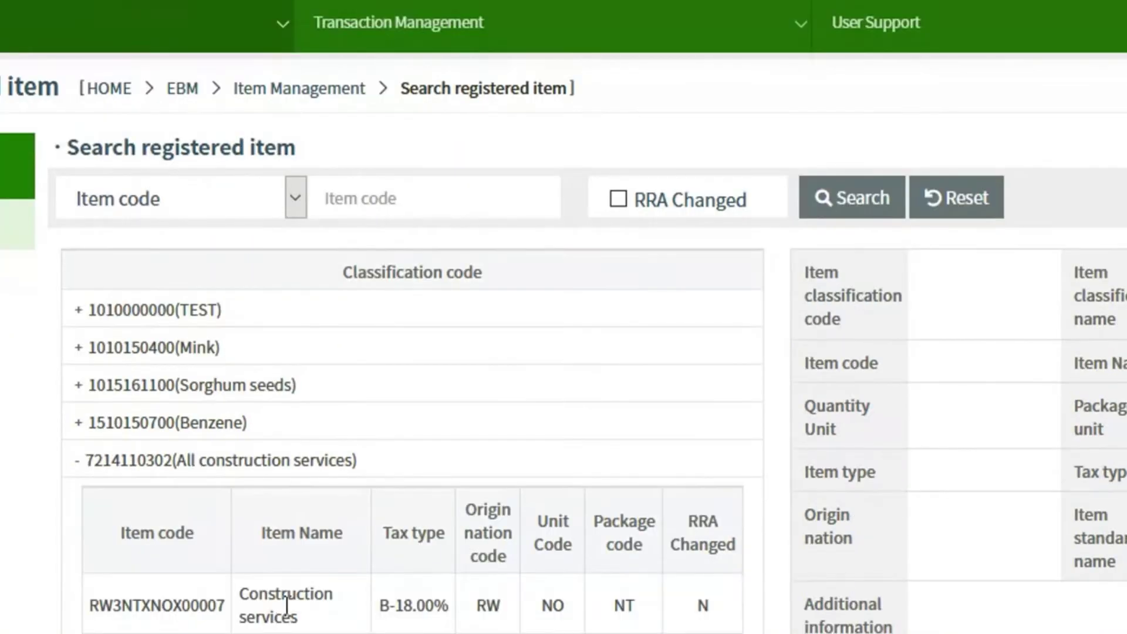
{"action": "left_click", "coordinate": [287, 603]}
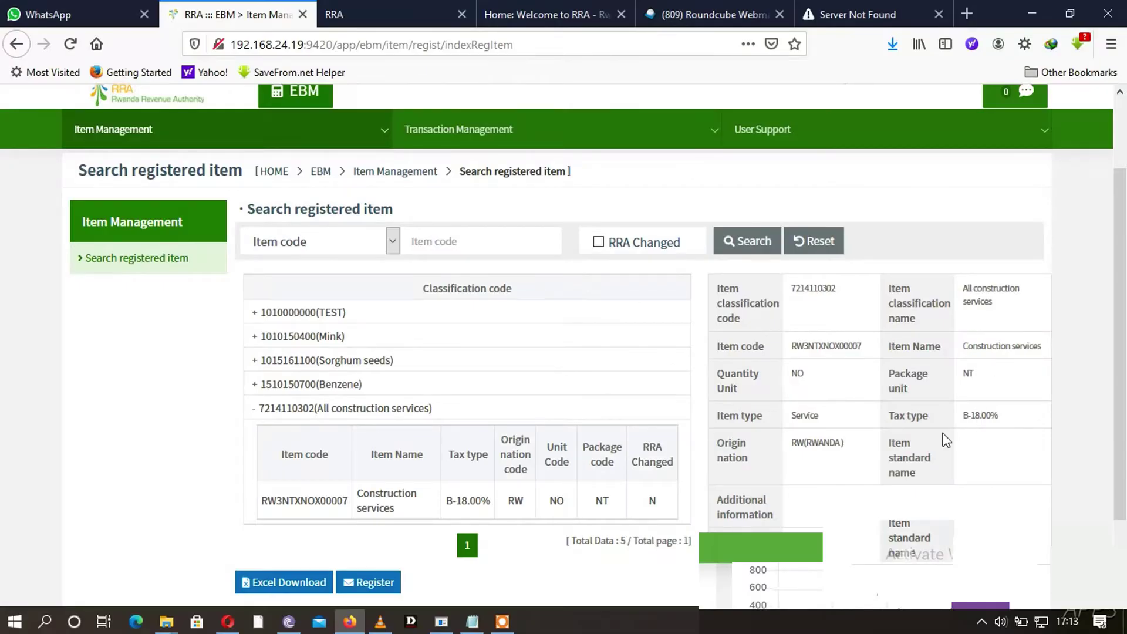
{"action": "scroll", "coordinate": [945, 440], "scroll_direction": "down", "scroll_amount": 1}
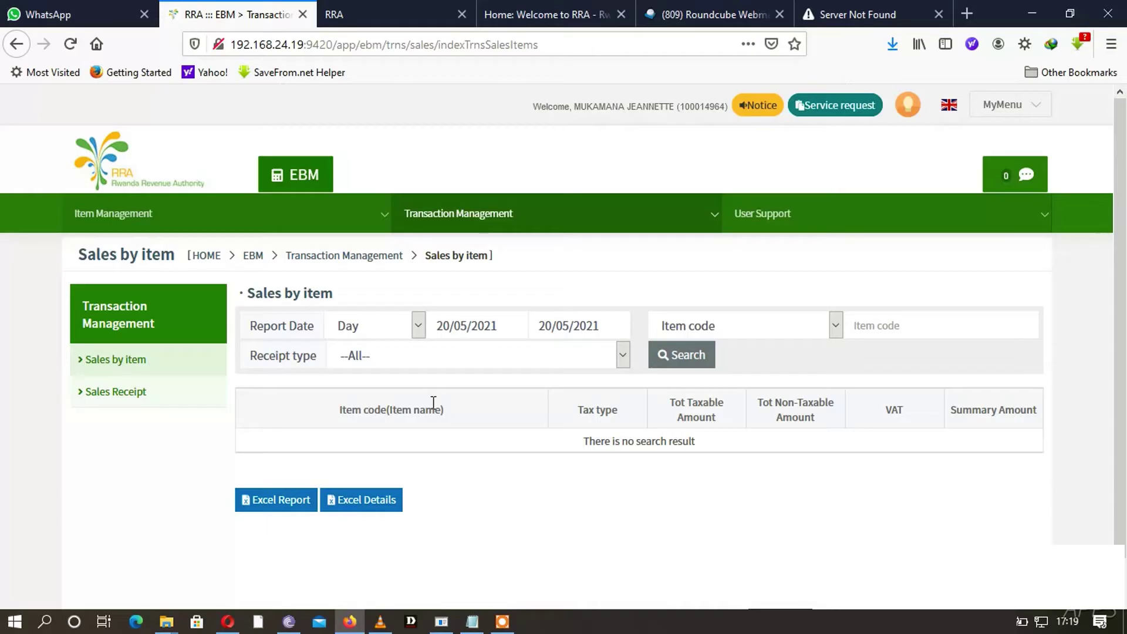
- Check the Sales by item filters: date 20/05/2021, item code options, Sale and Refund receipt types
{"action": "left_click", "coordinate": [482, 333]}
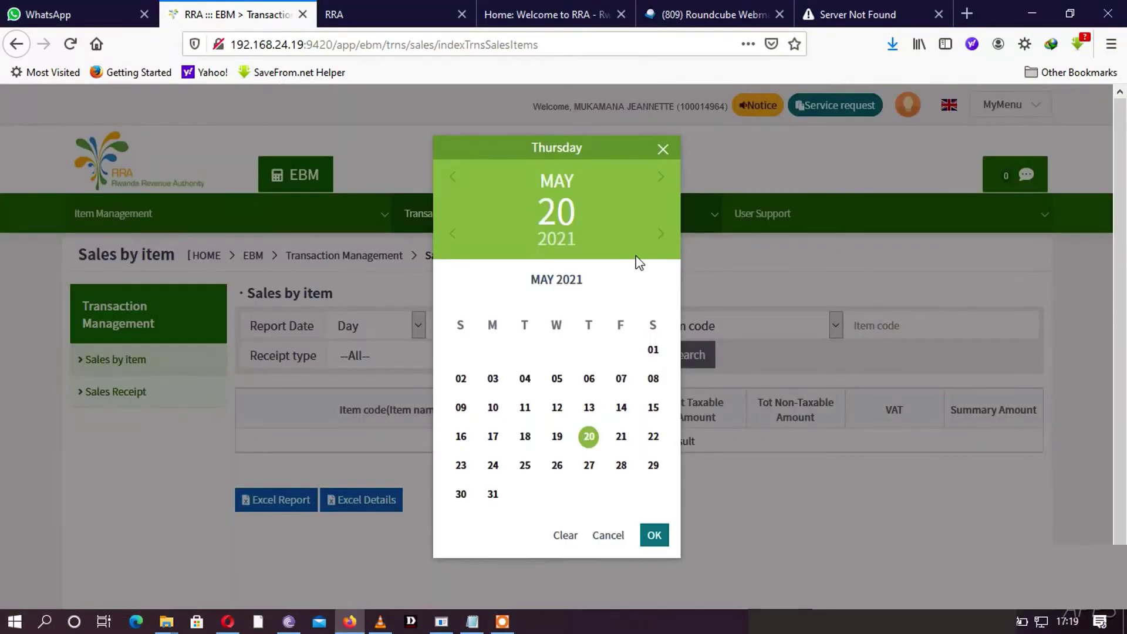
{"action": "left_click", "coordinate": [700, 262]}
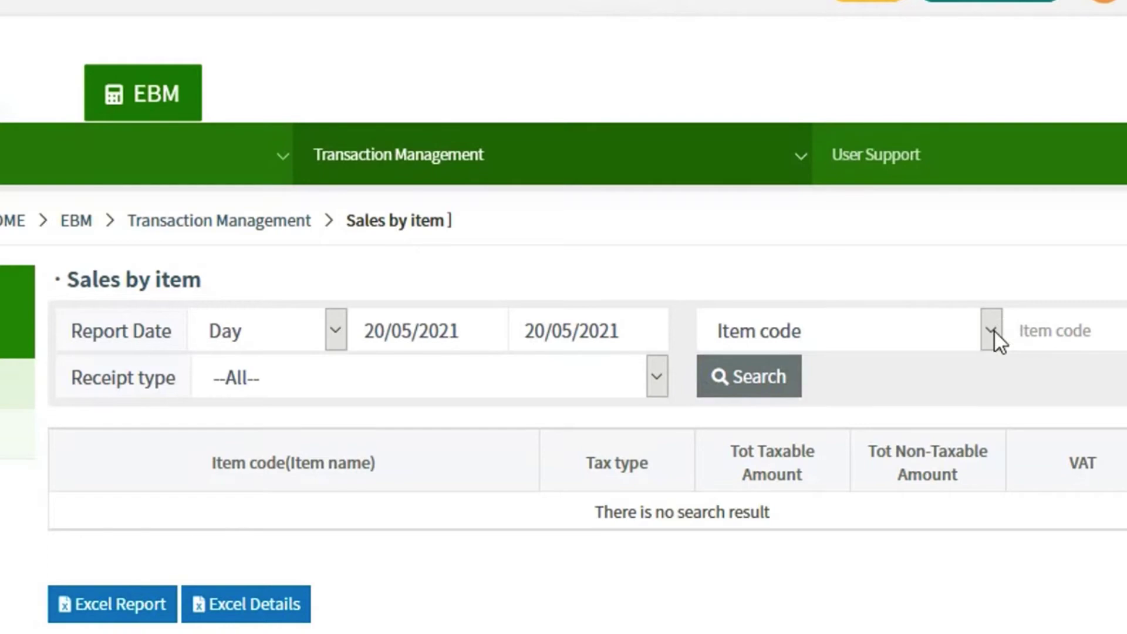
{"action": "left_click", "coordinate": [991, 333]}
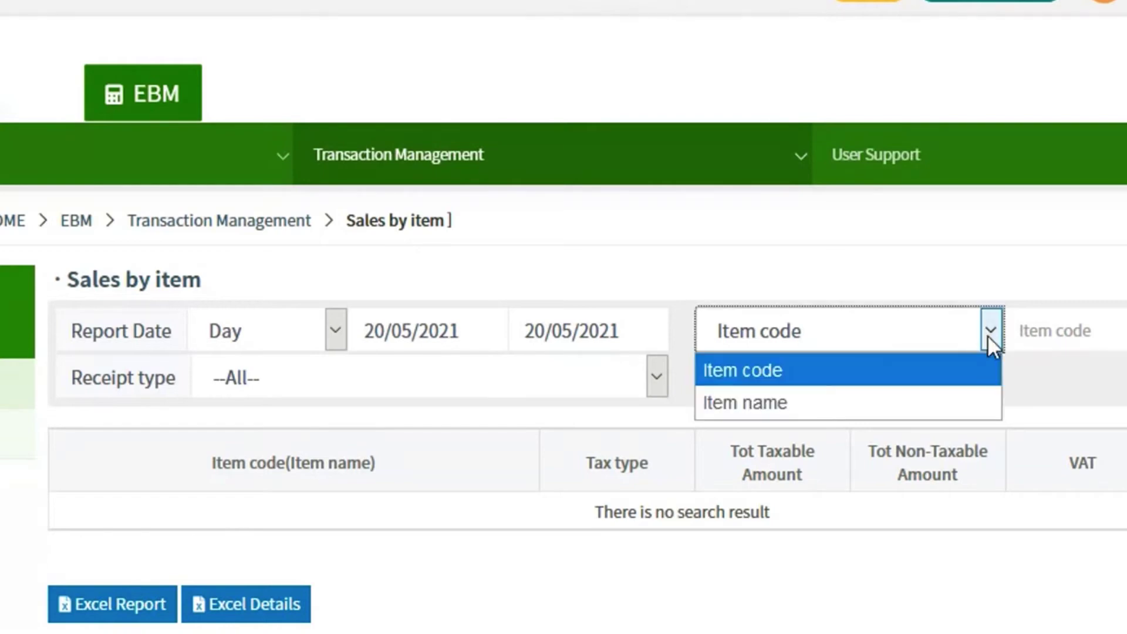
{"action": "left_click", "coordinate": [652, 370]}
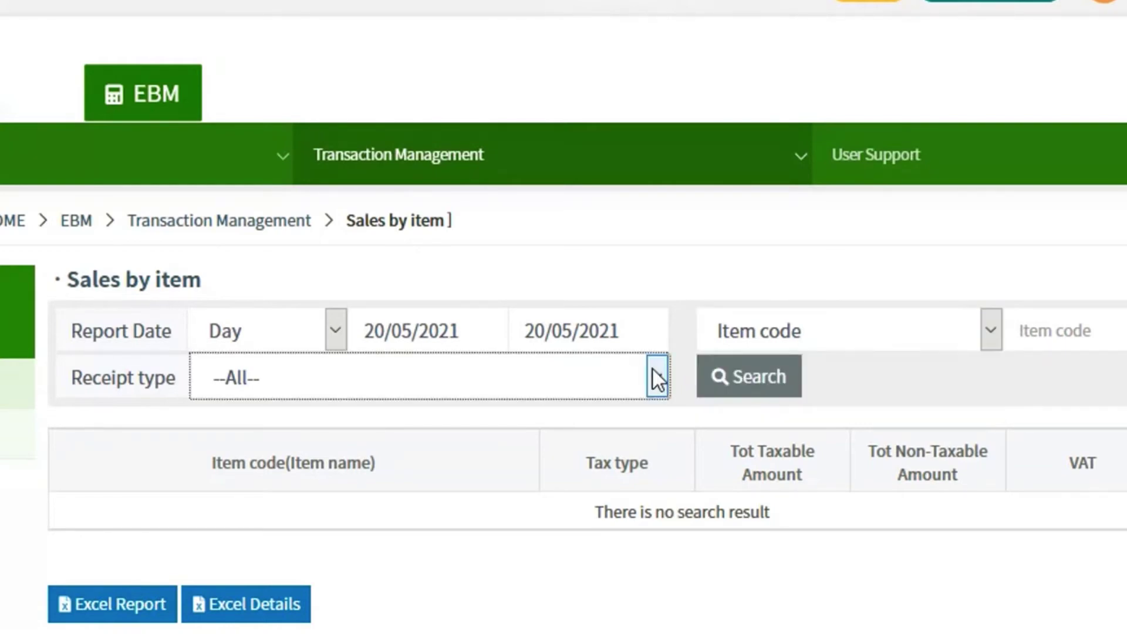
{"action": "left_click", "coordinate": [652, 374]}
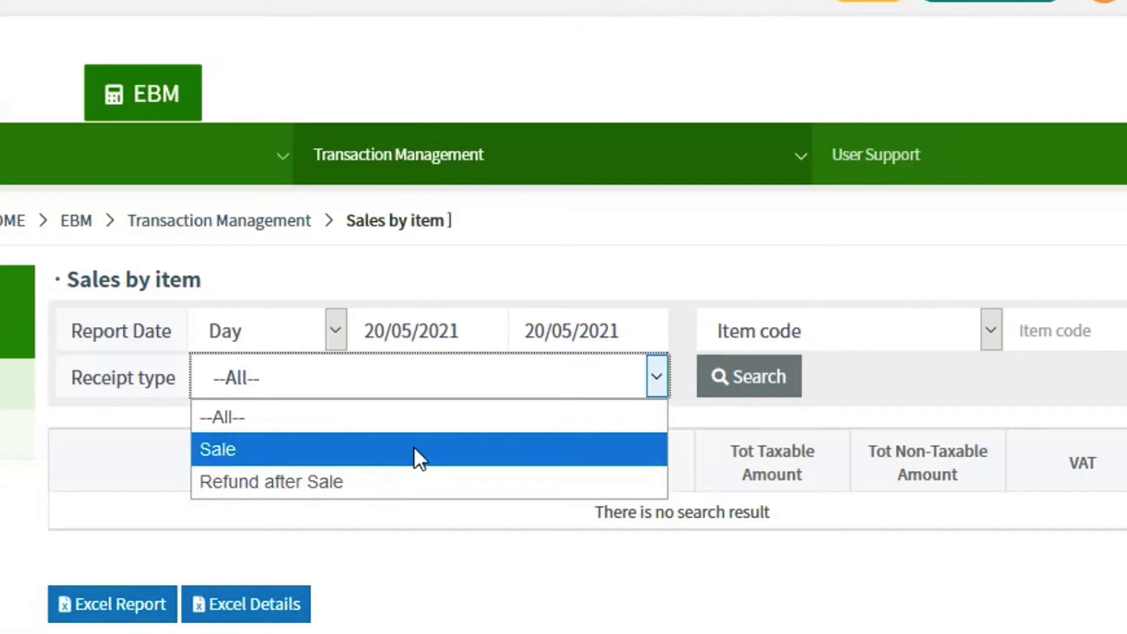
{"action": "left_click", "coordinate": [612, 189]}
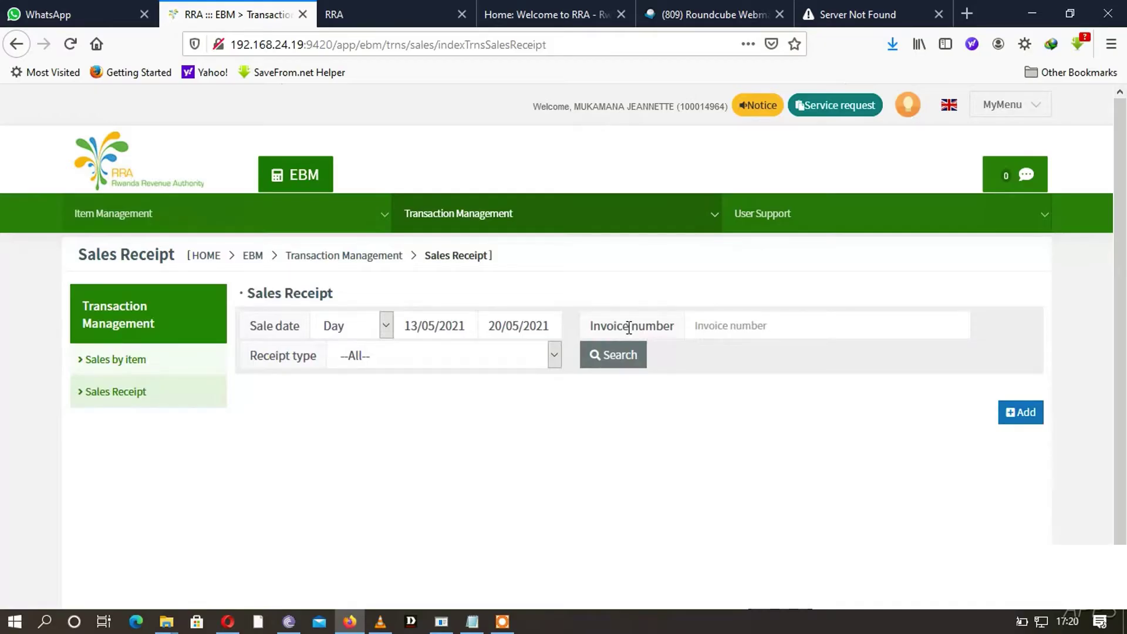
- Search sales receipts for 13/05/2021–20/05/2021 and add a blank new receipt to review
{"action": "left_click", "coordinate": [616, 354]}
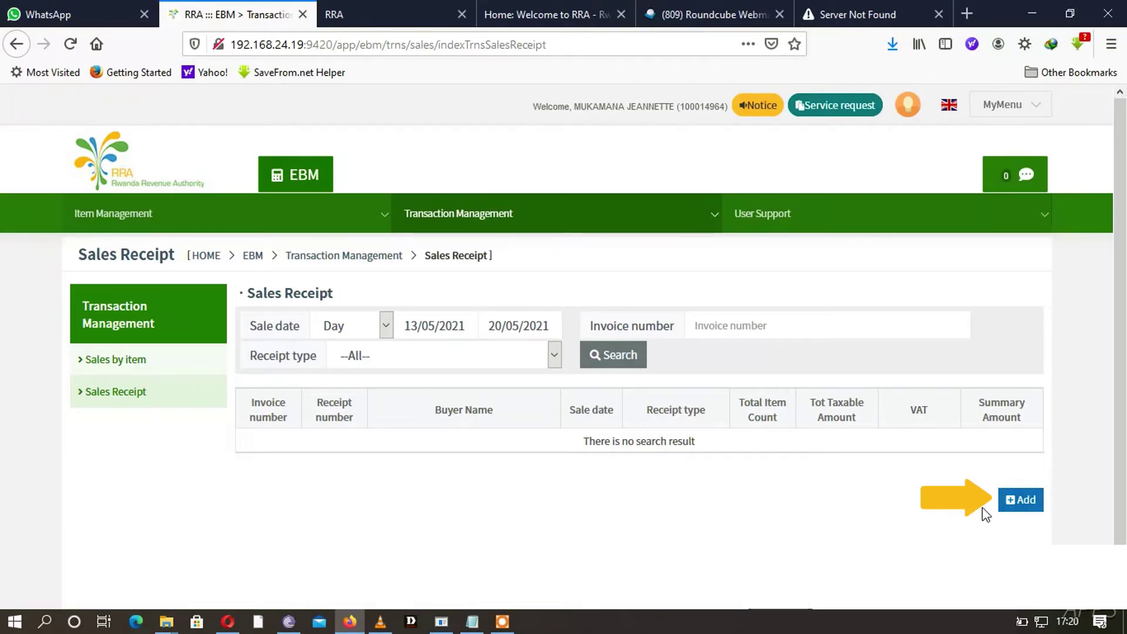
{"action": "left_click", "coordinate": [1024, 502]}
{"action": "scroll", "coordinate": [681, 369], "scroll_direction": "down", "scroll_amount": 7}
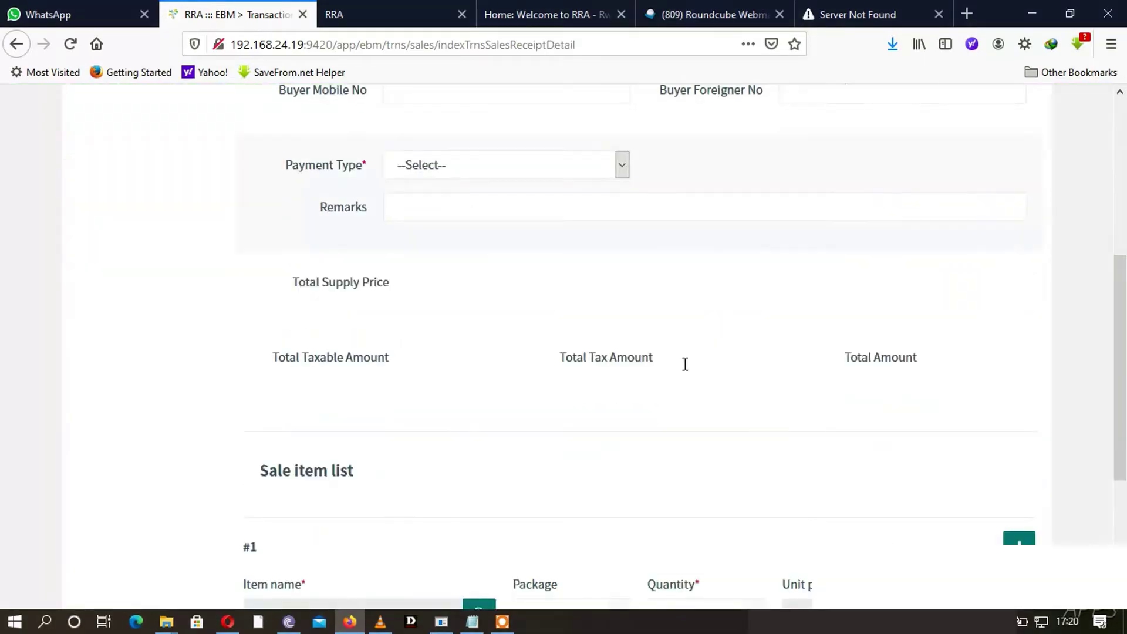
{"action": "scroll", "coordinate": [687, 363], "scroll_direction": "up", "scroll_amount": 4}
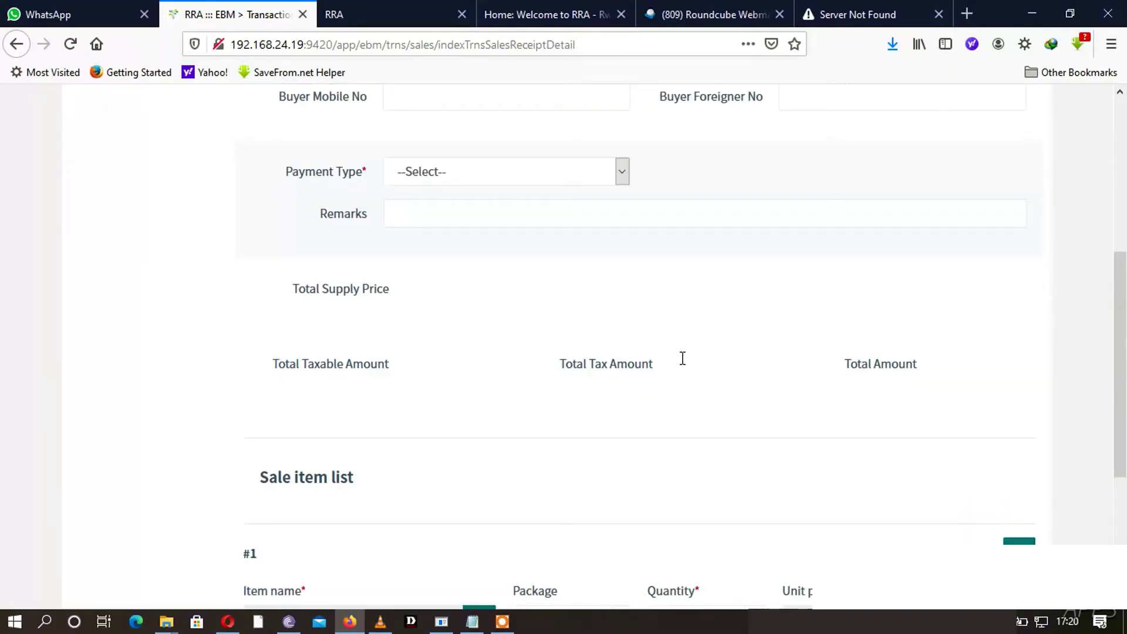
{"action": "scroll", "coordinate": [682, 353], "scroll_direction": "up", "scroll_amount": 5}
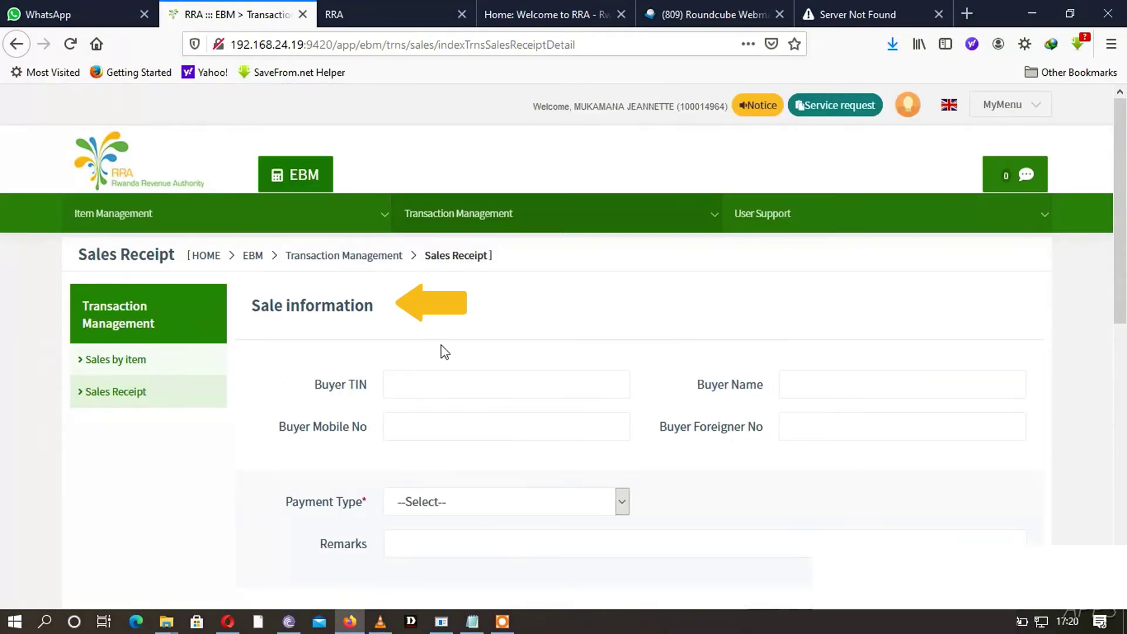
{"action": "scroll", "coordinate": [441, 352], "scroll_direction": "down", "scroll_amount": 7}
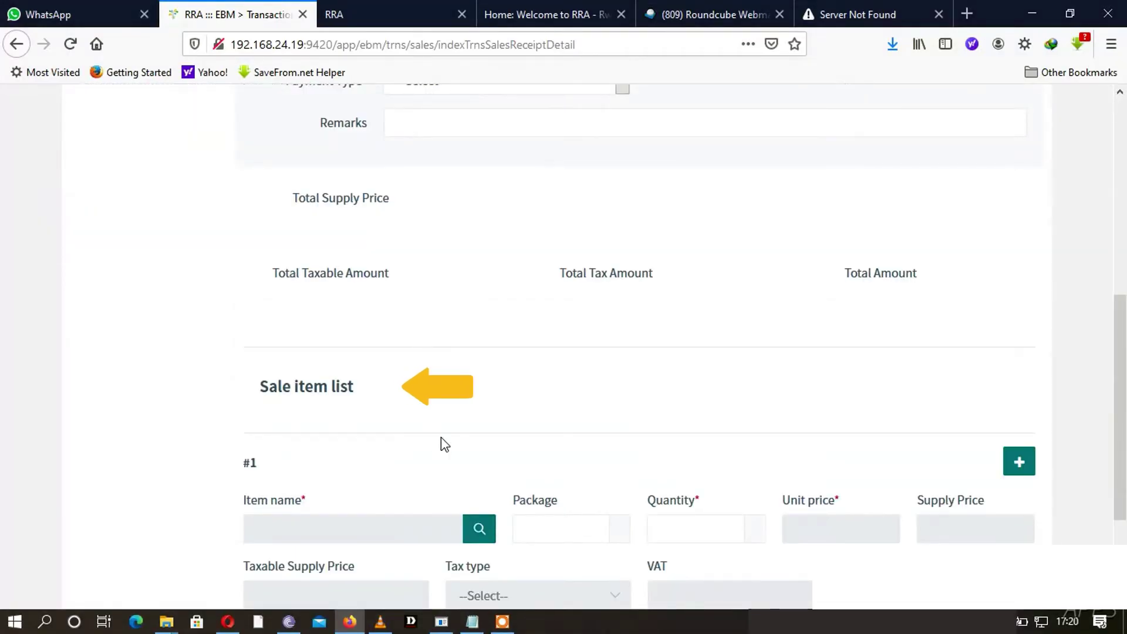
{"action": "scroll", "coordinate": [672, 354], "scroll_direction": "up", "scroll_amount": 7}
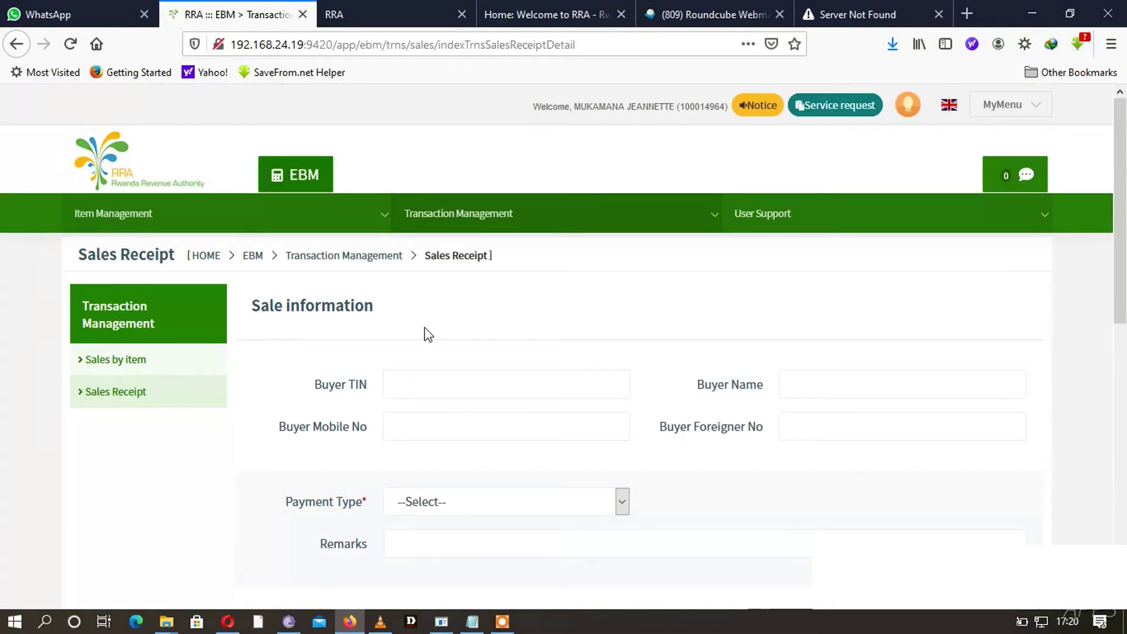
{"action": "scroll", "coordinate": [444, 351], "scroll_direction": "down", "scroll_amount": 7}
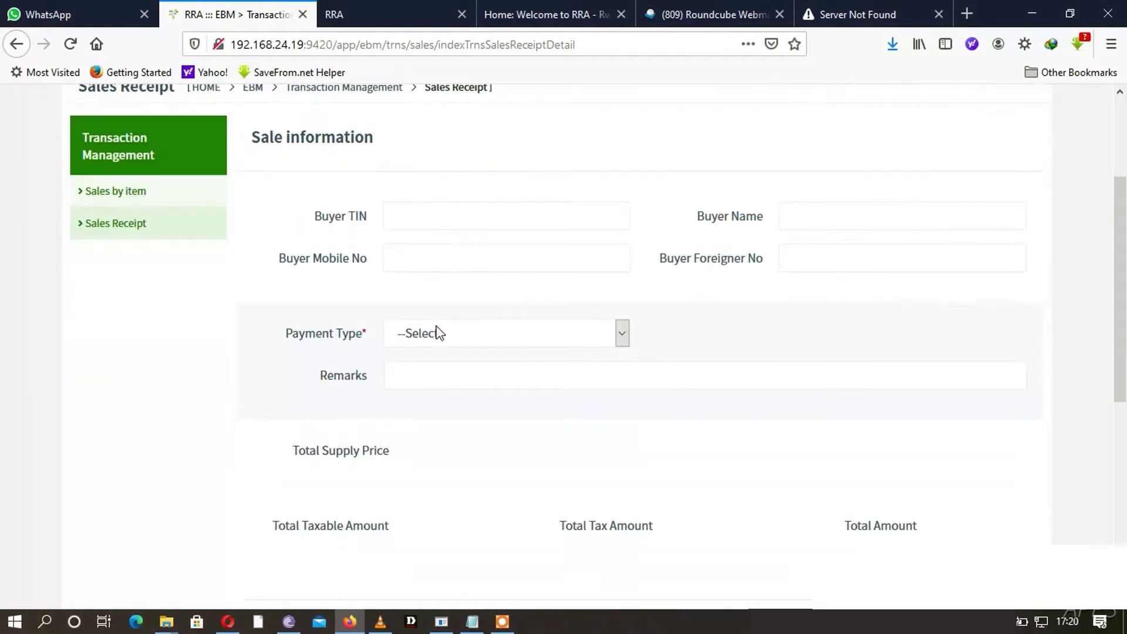
{"action": "scroll", "coordinate": [445, 445], "scroll_direction": "up", "scroll_amount": 7}
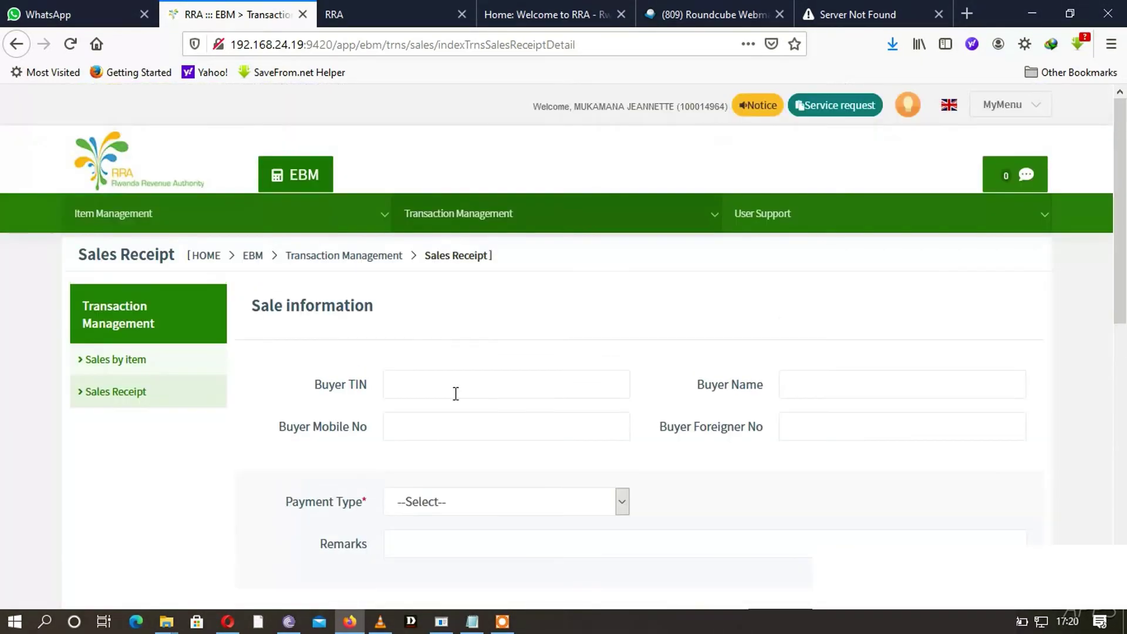
- Enter the buyer's TIN, the name KIGALI TECHNOLOGY LTD and the buyer's mobile number
{"action": "left_click", "coordinate": [428, 382]}
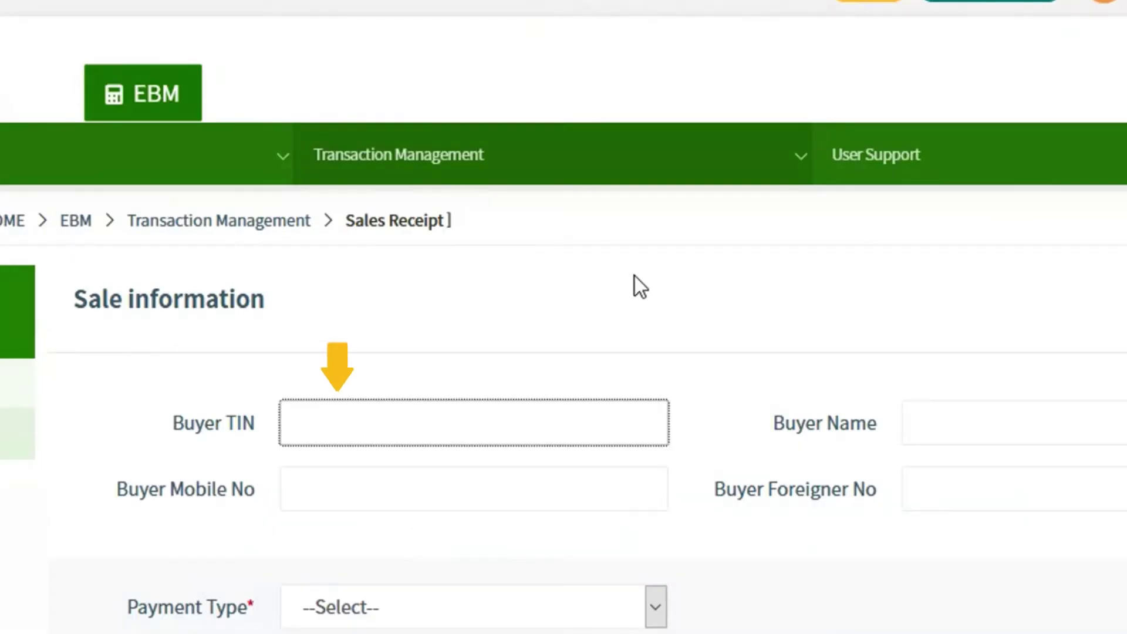
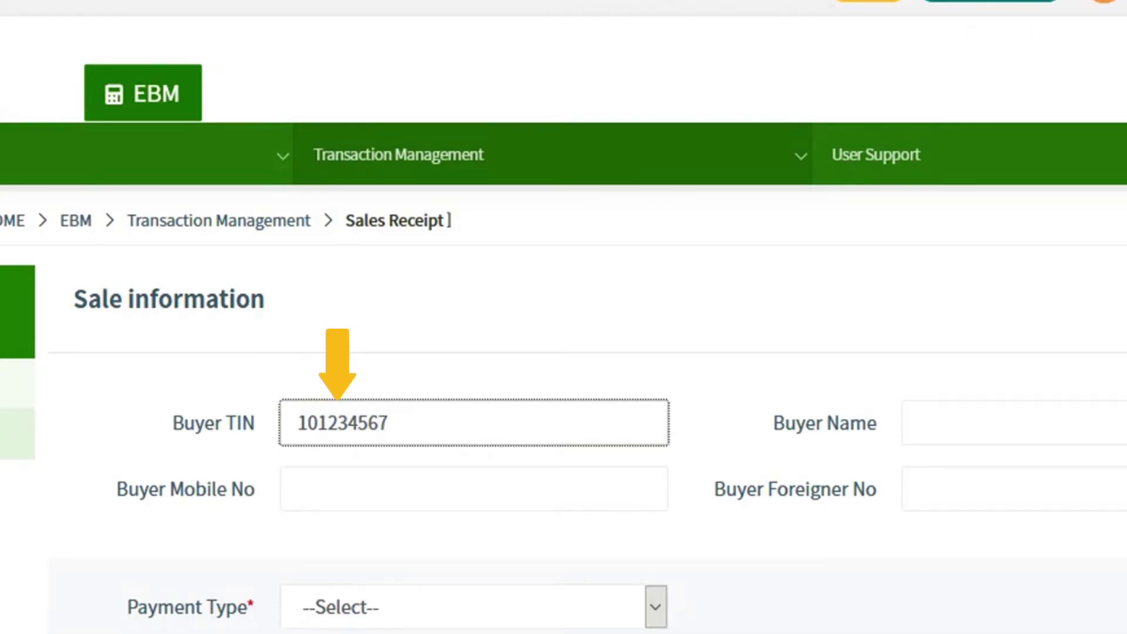
{"action": "left_click", "coordinate": [1062, 435]}
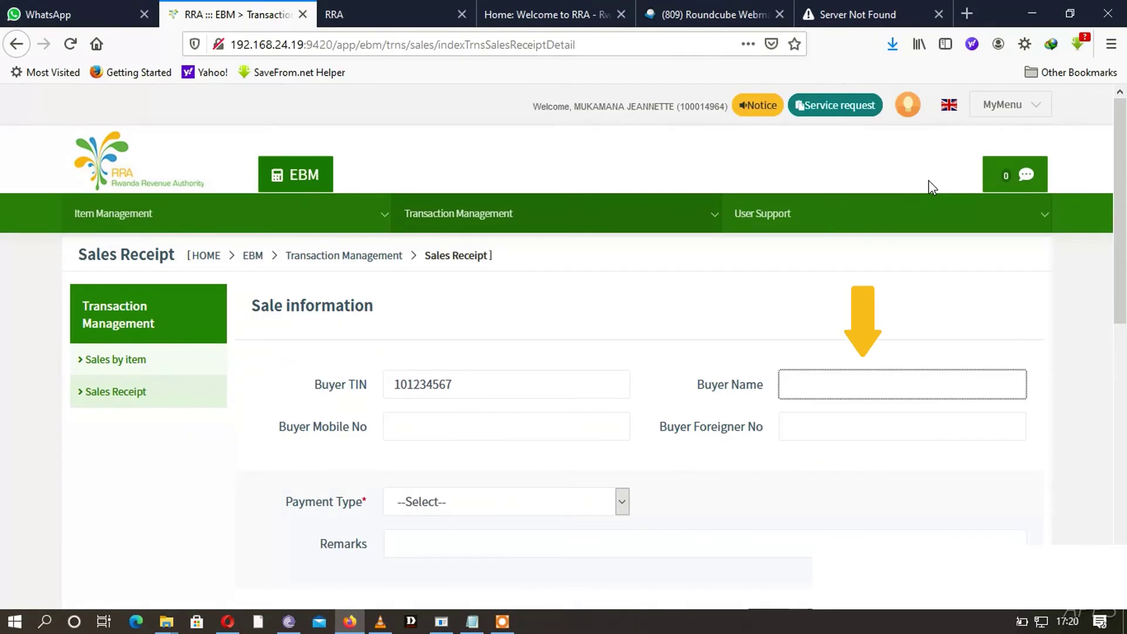
{"action": "type", "text": "KIGAL"}
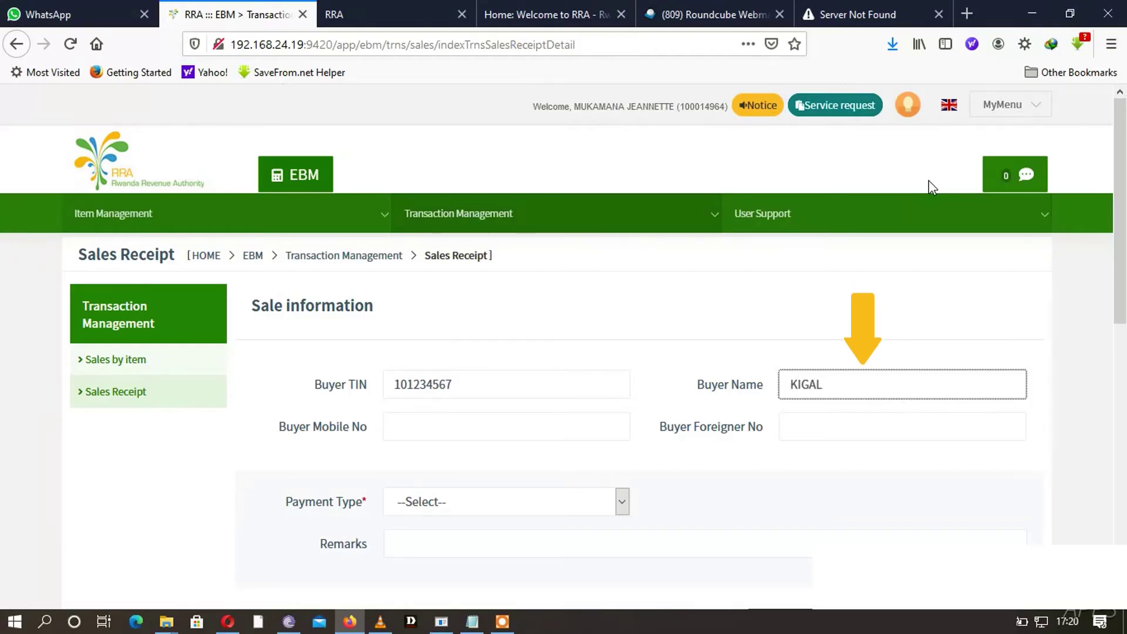
{"action": "type", "text": "I TECHN"}
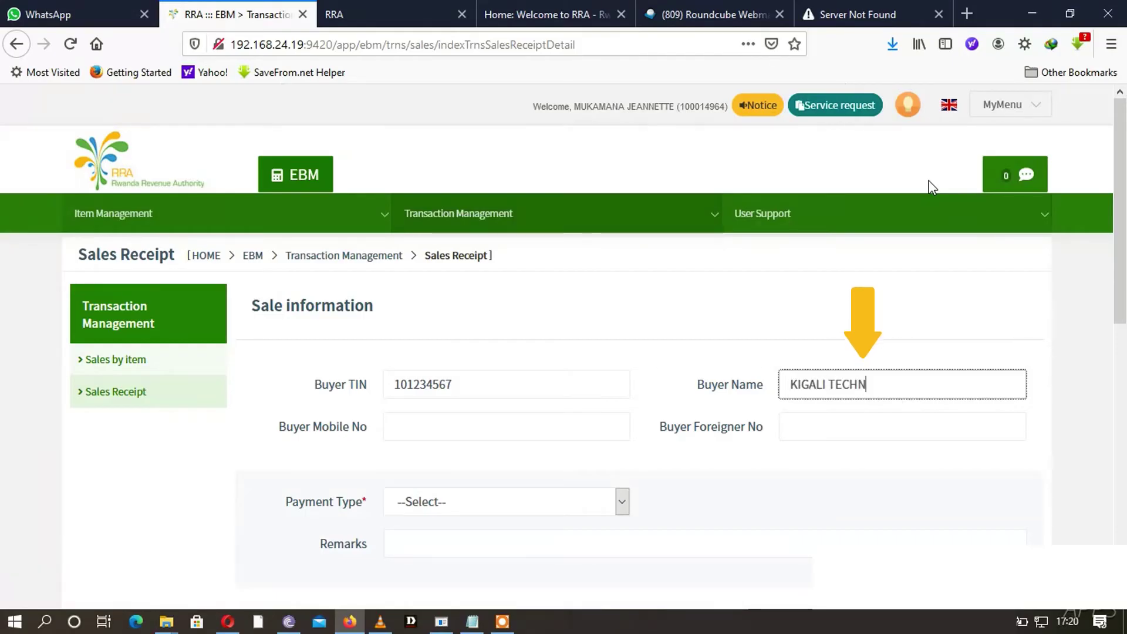
{"action": "type", "text": "OLOGY"}
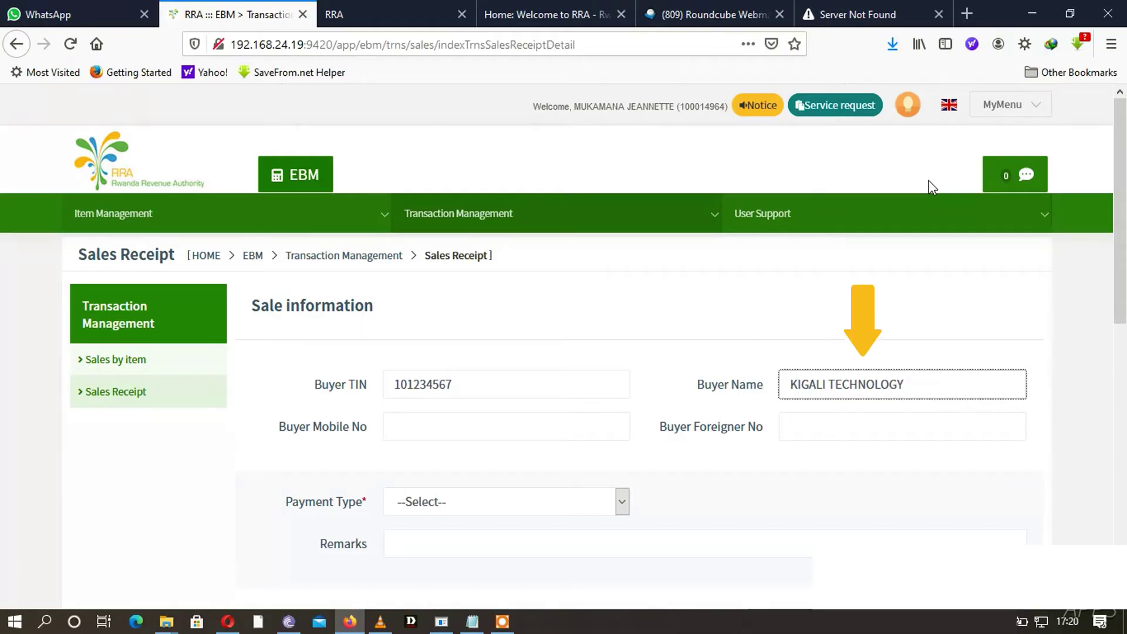
{"action": "type", "text": " LTD"}
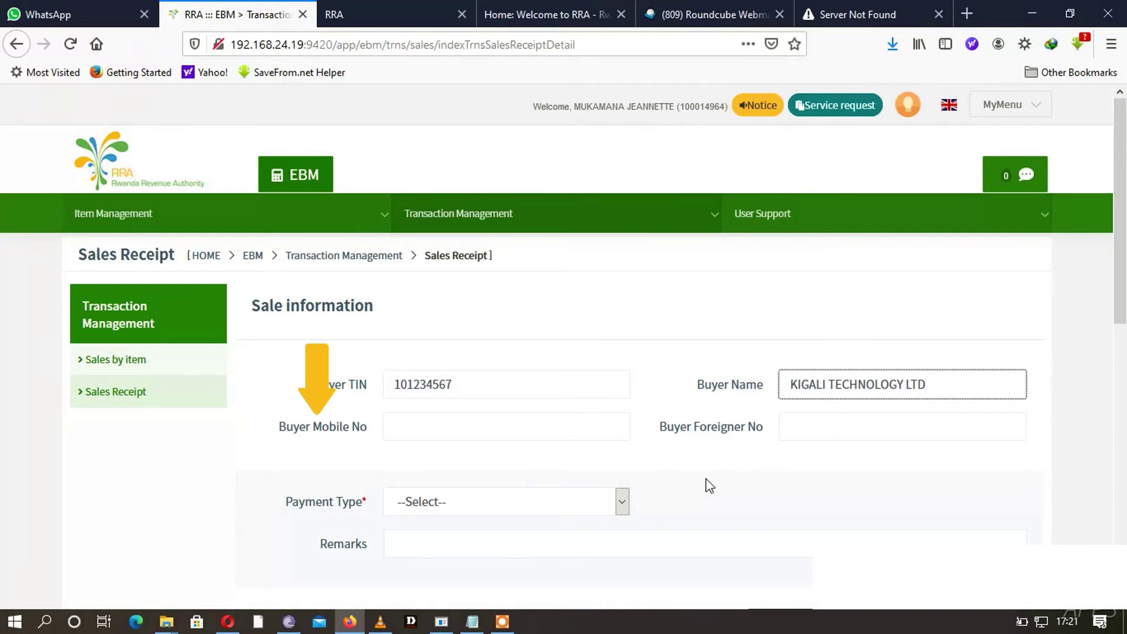
{"action": "left_click", "coordinate": [413, 426]}
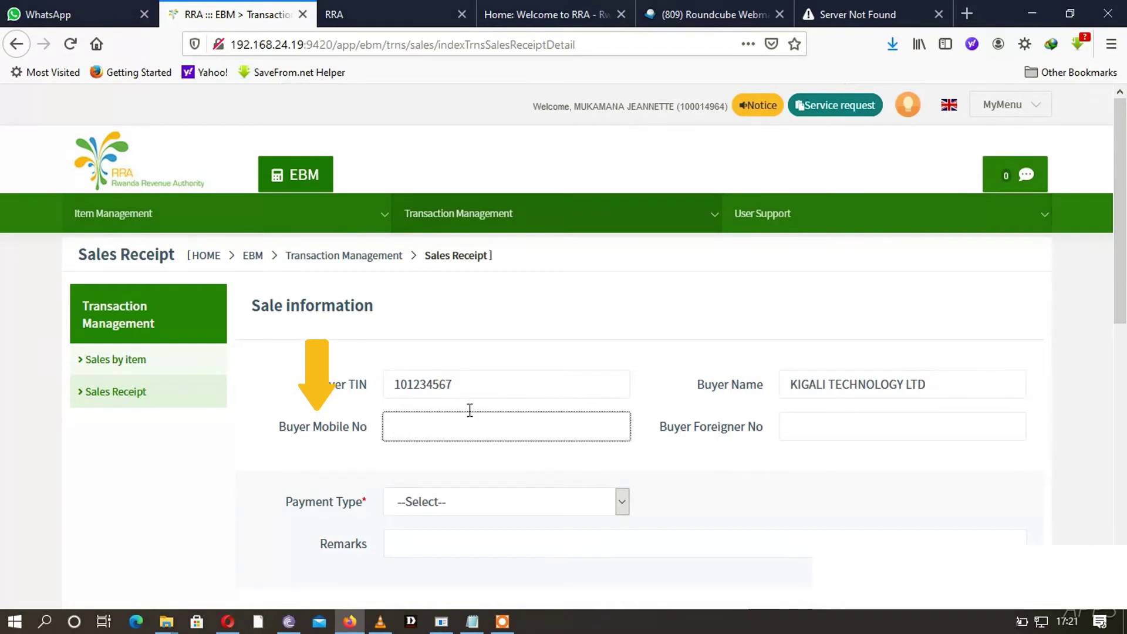
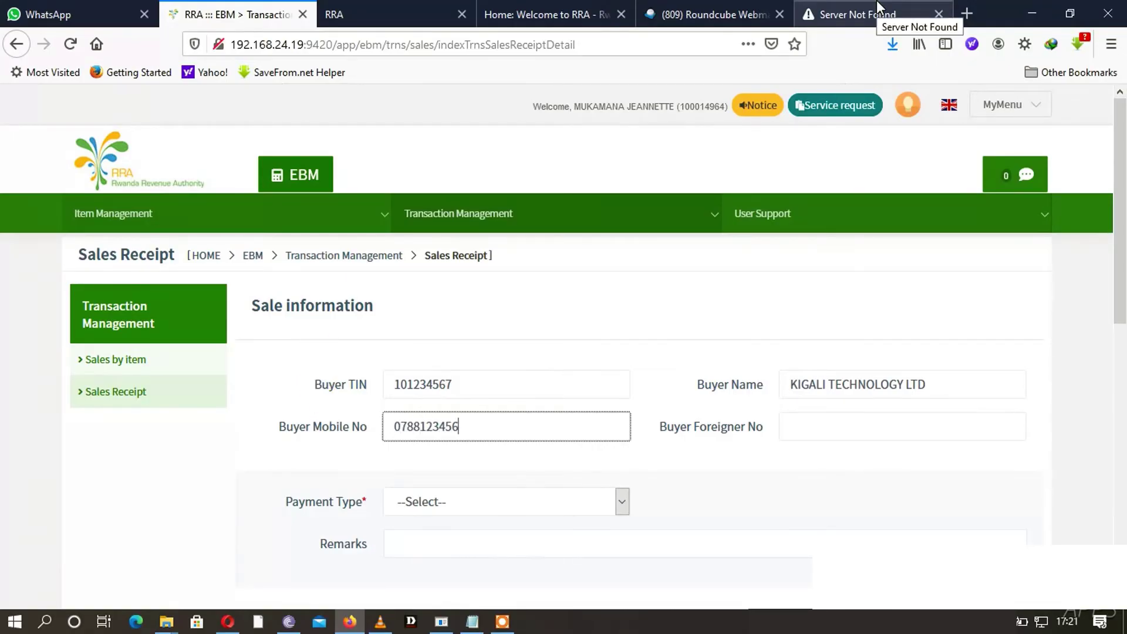
{"action": "left_click", "coordinate": [817, 429]}
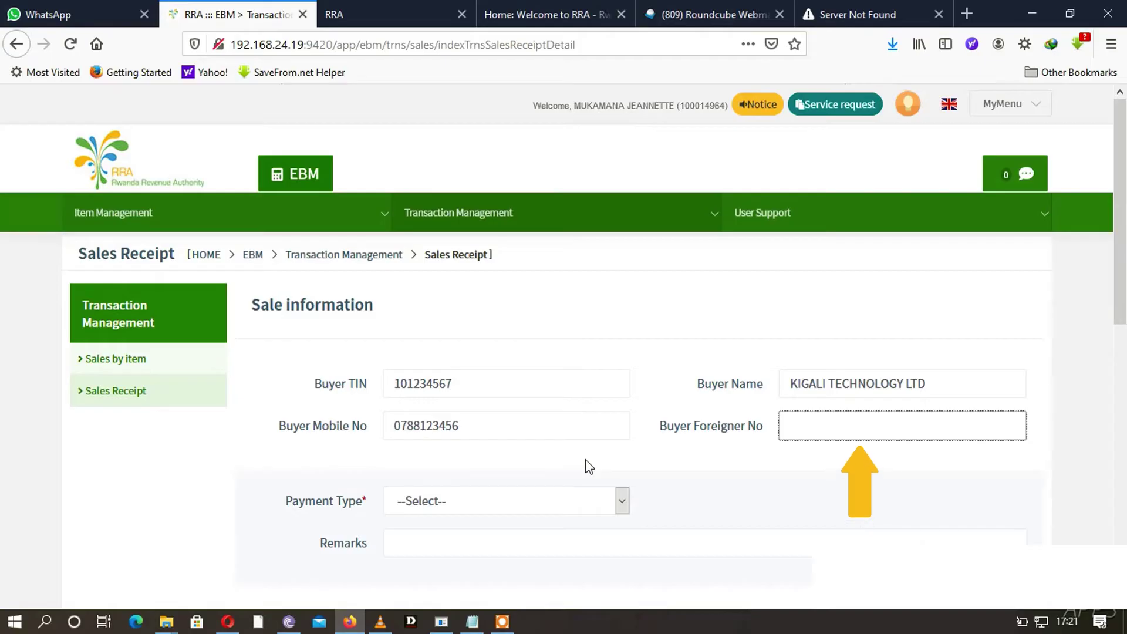
- Choose CASH as the payment type and scroll down to the sale item list
{"action": "scroll", "coordinate": [587, 465], "scroll_direction": "down", "scroll_amount": 3}
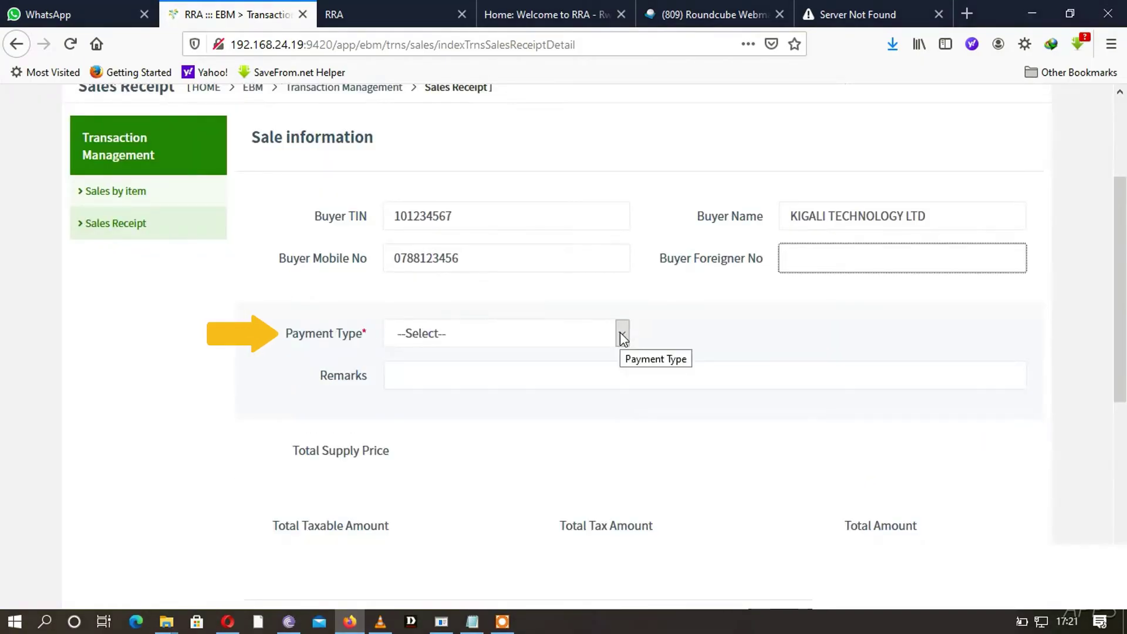
{"action": "left_click", "coordinate": [621, 335]}
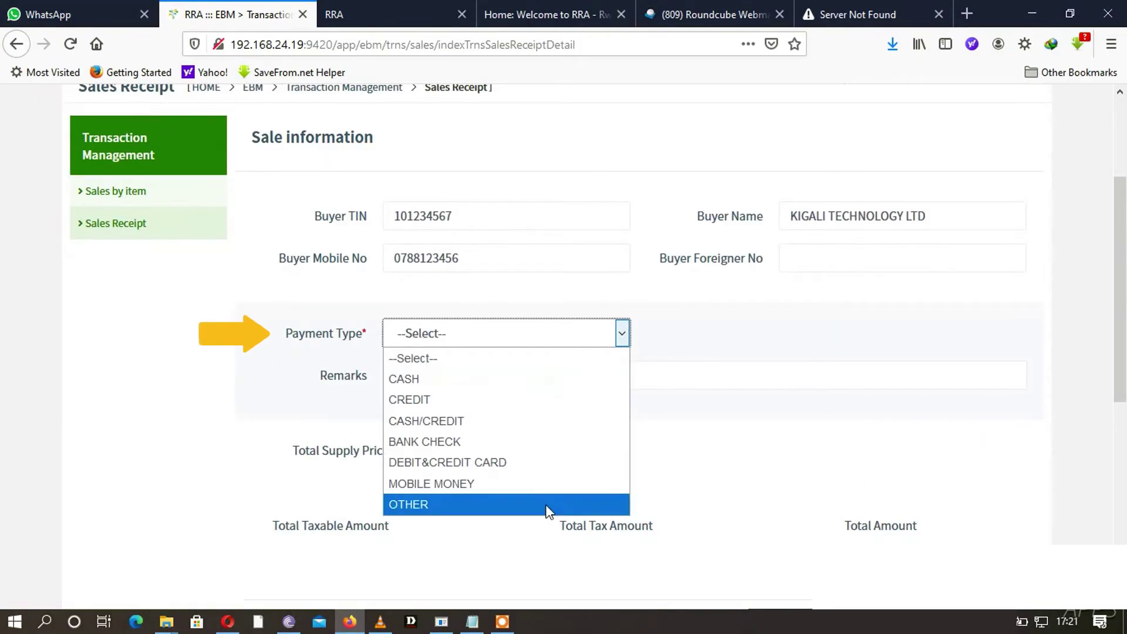
{"action": "left_click", "coordinate": [420, 381]}
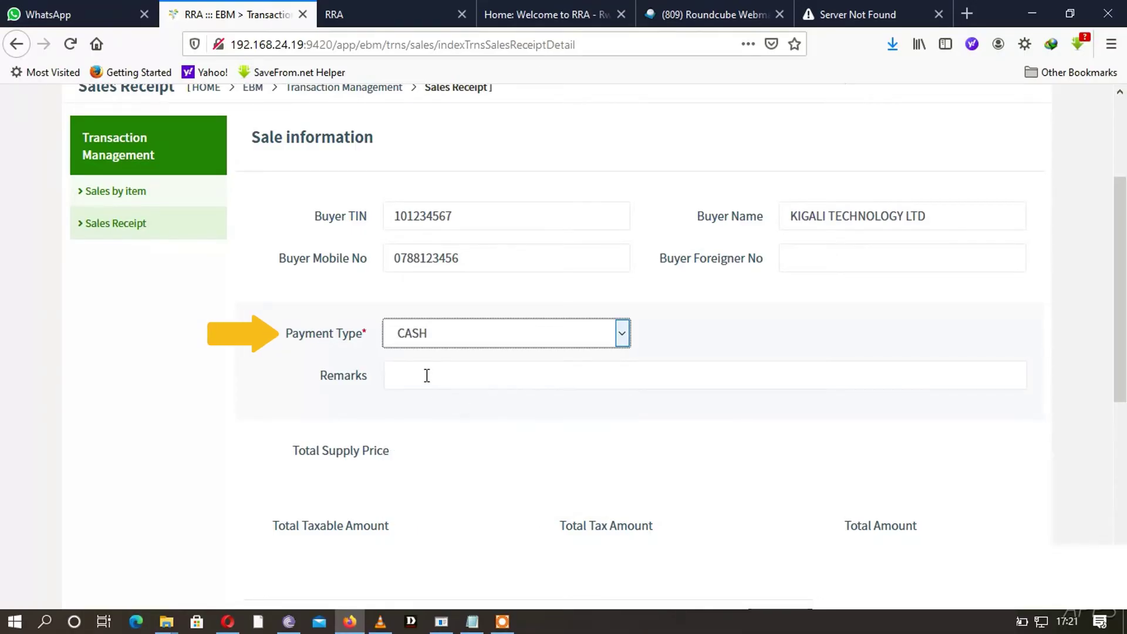
{"action": "left_click", "coordinate": [1121, 317]}
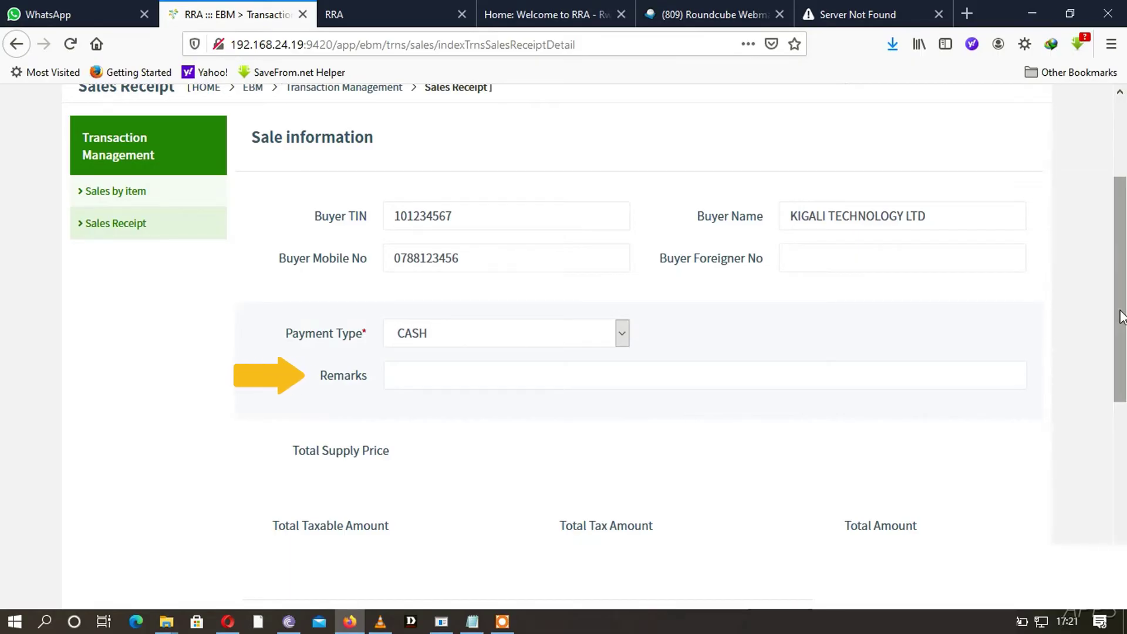
{"action": "left_click_drag", "start_coordinate": [1121, 317], "coordinate": [1121, 511]}
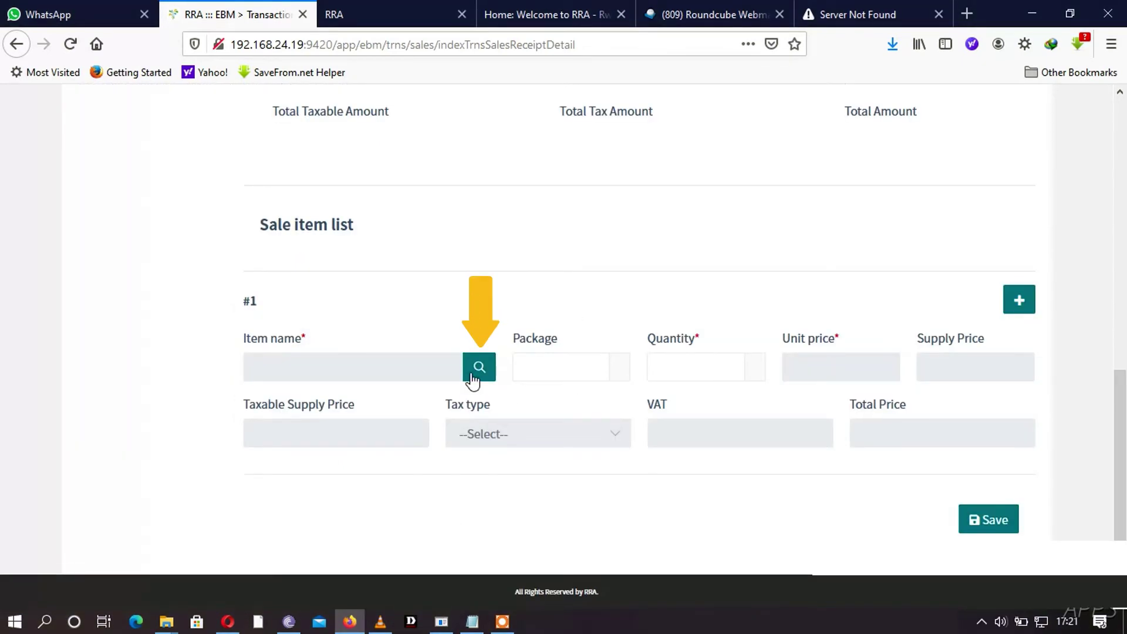
- Add Construction services as item 1 with quantity 1 and unit price 15,000,000
{"action": "left_click", "coordinate": [476, 370]}
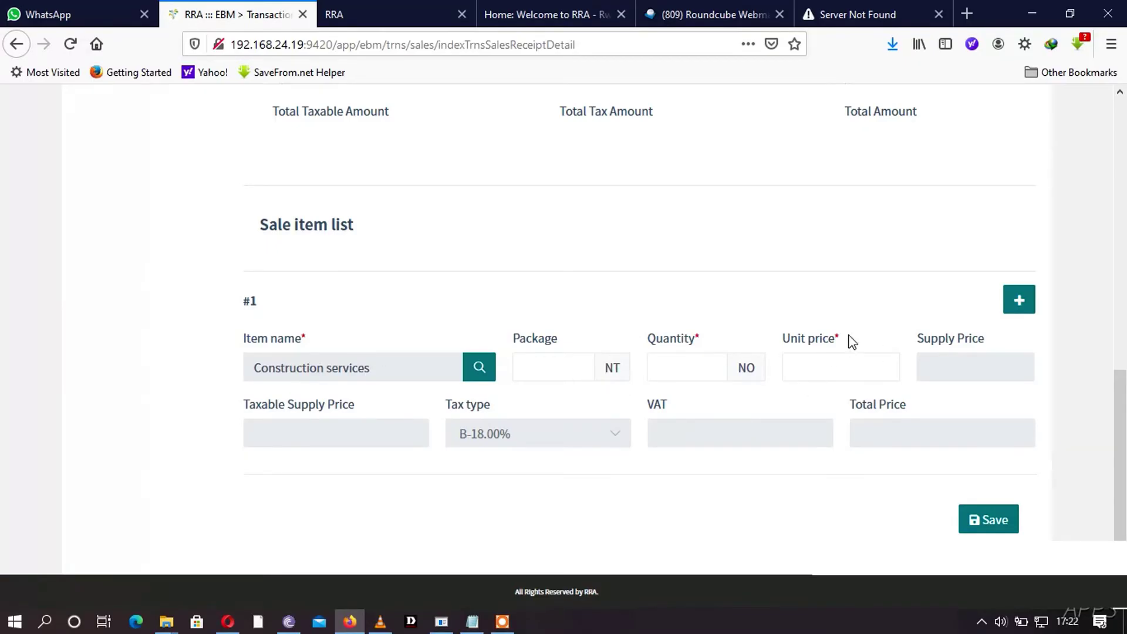
{"action": "left_click", "coordinate": [680, 367]}
{"action": "type", "text": "1"}
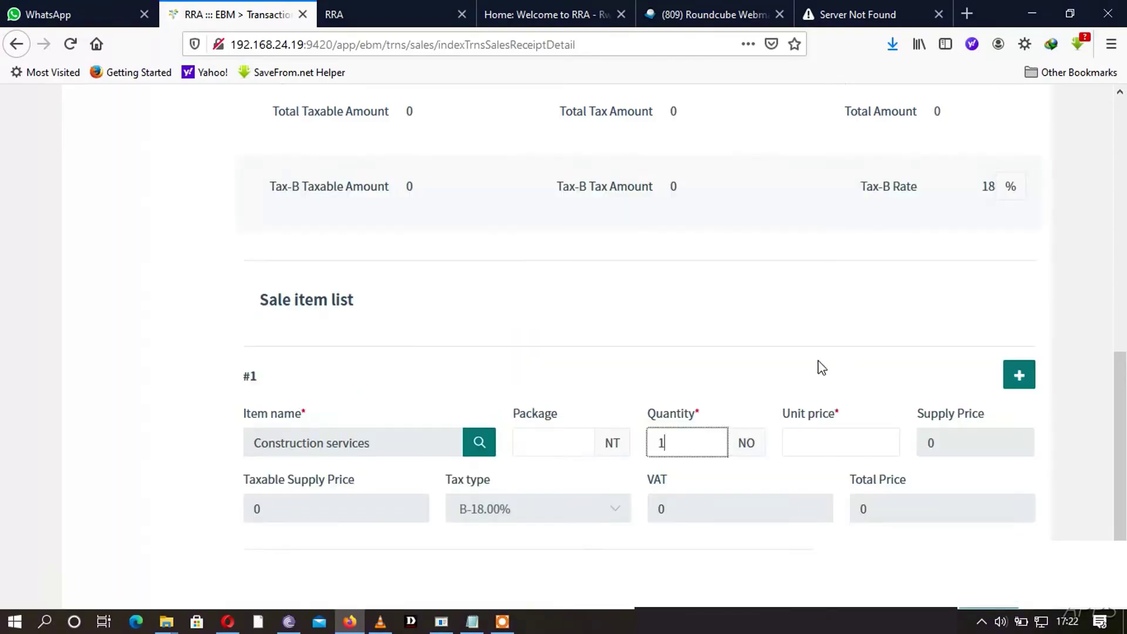
{"action": "left_click", "coordinate": [814, 445]}
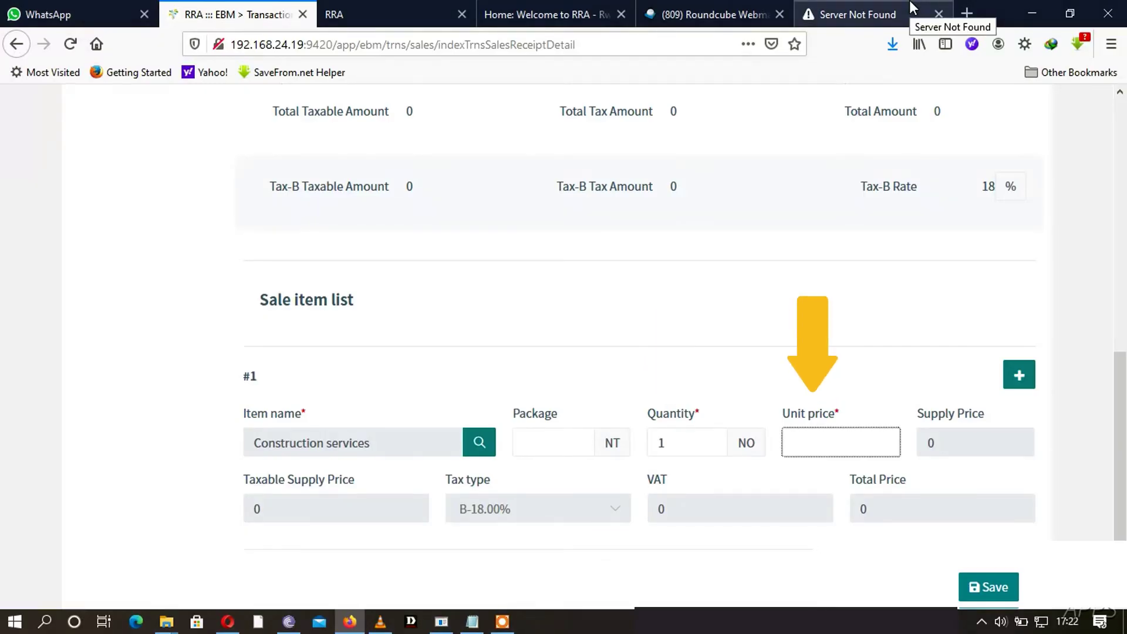
{"action": "type", "text": "15,"}
{"action": "type", "text": "000"}
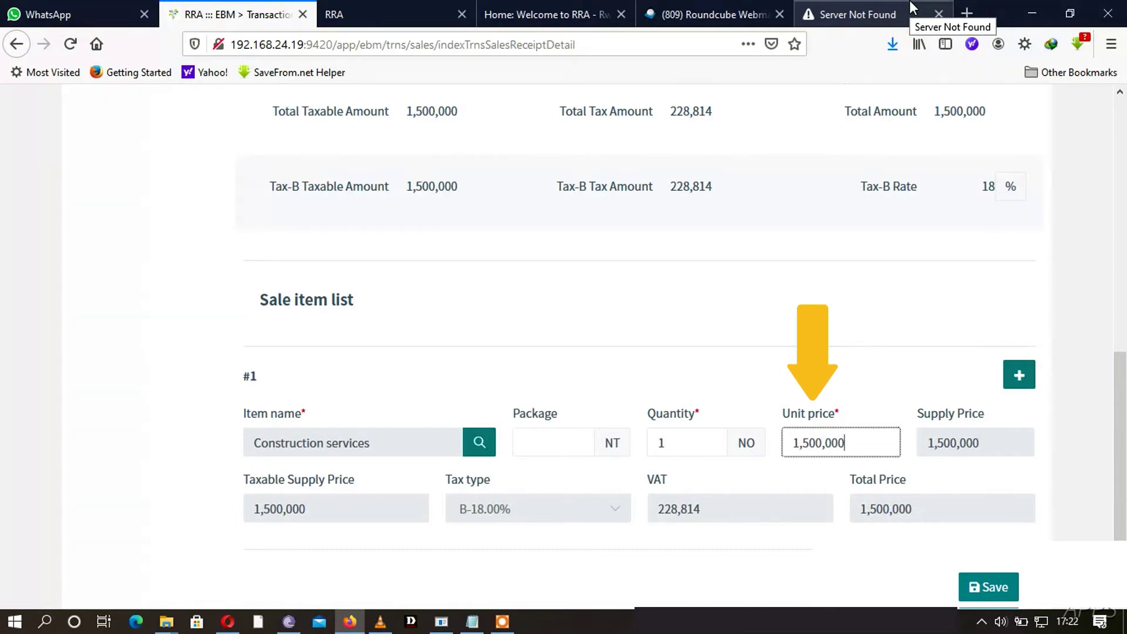
{"action": "type", "text": ",000"}
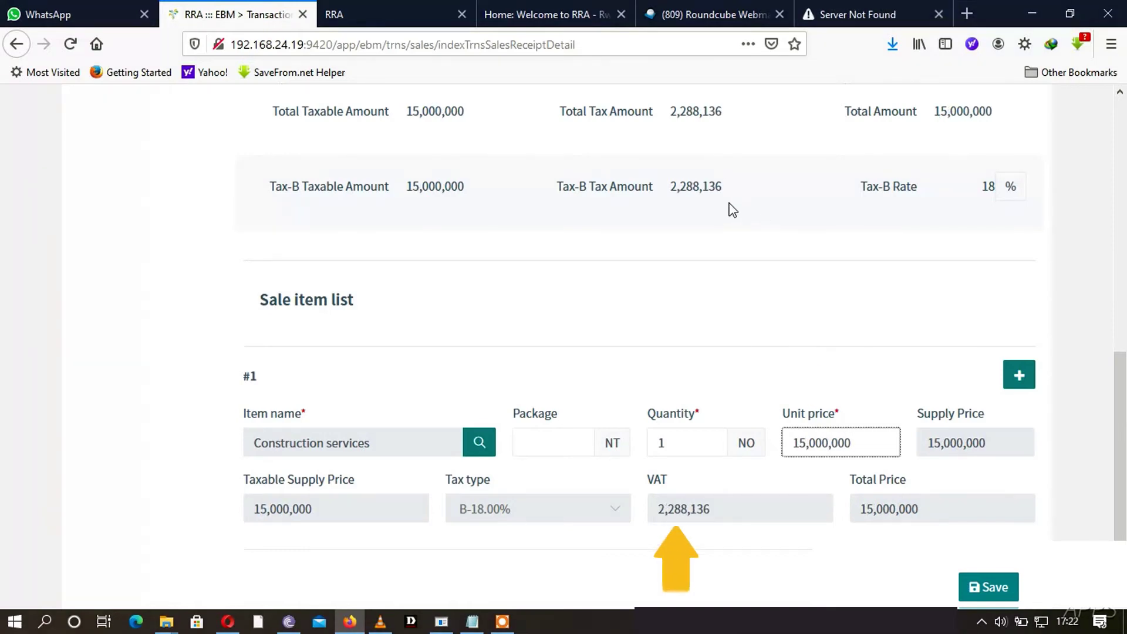
- Check the calculated Tax-B amount, quantity and unit price, then add a second item line
{"action": "double_click", "coordinate": [682, 187]}
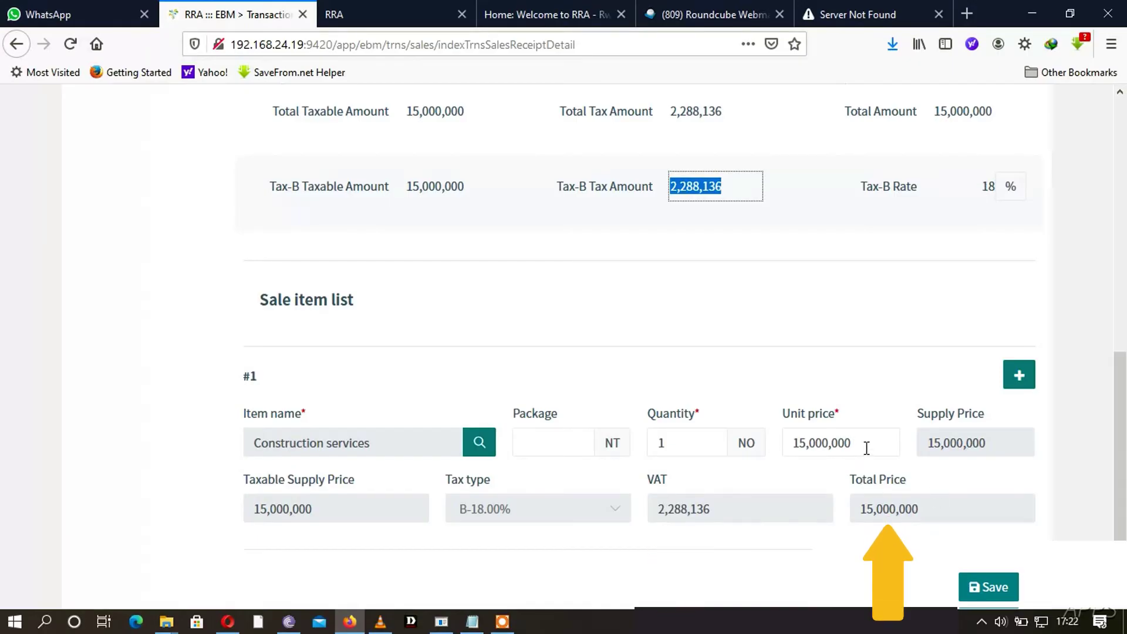
{"action": "double_click", "coordinate": [693, 451]}
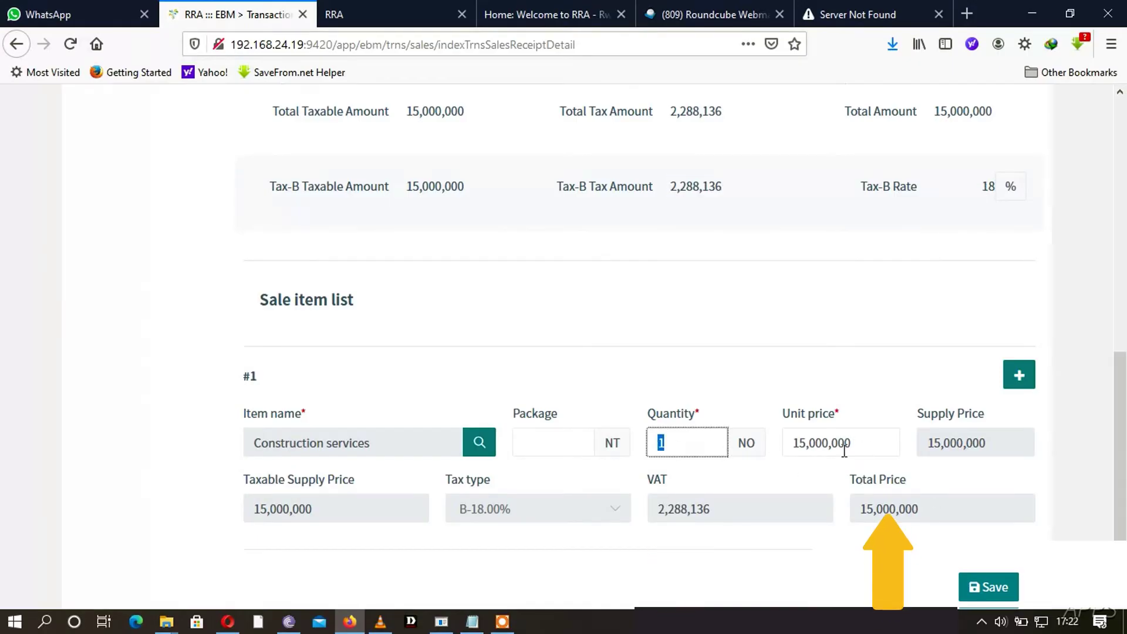
{"action": "left_click_drag", "start_coordinate": [858, 443], "coordinate": [772, 443]}
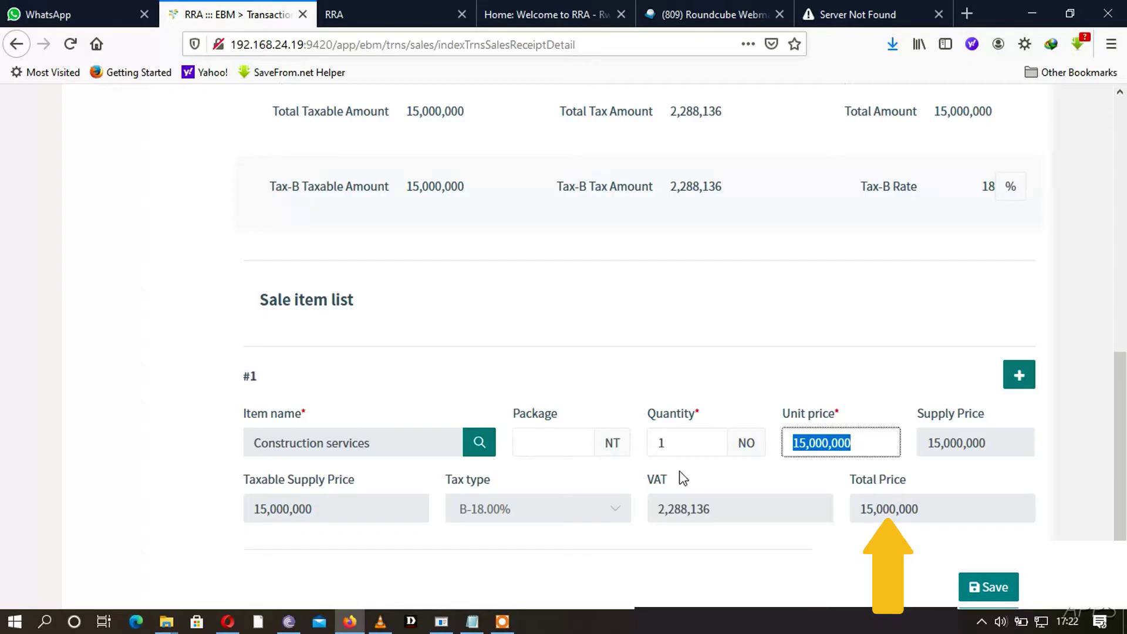
{"action": "double_click", "coordinate": [660, 444]}
{"action": "left_click_drag", "start_coordinate": [861, 452], "coordinate": [799, 452]}
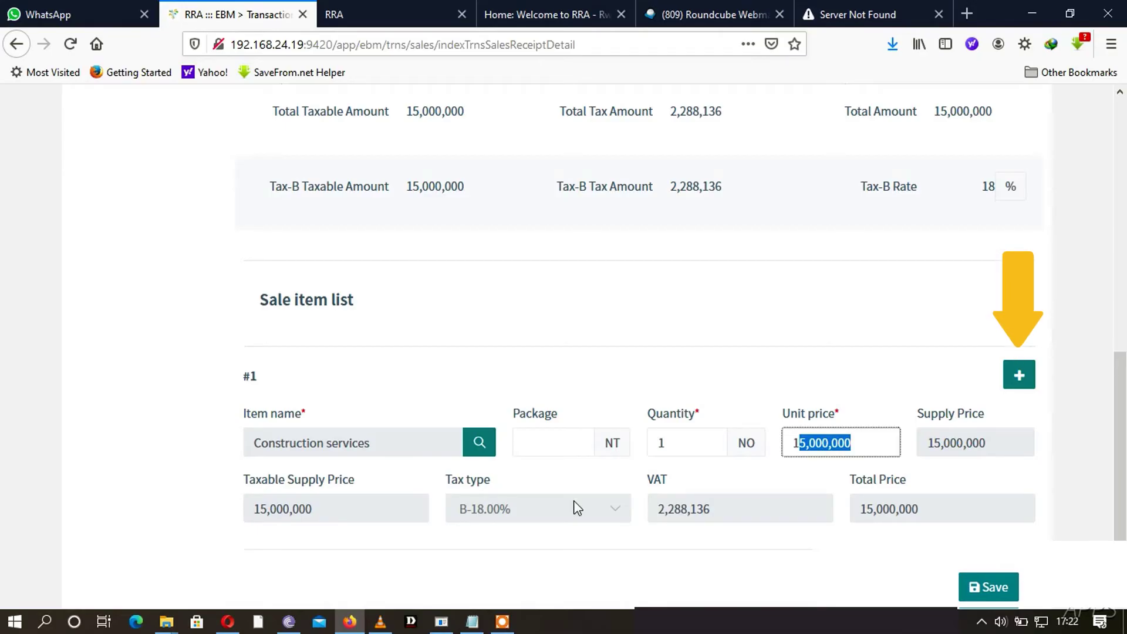
{"action": "key", "text": "Return"}
- Pick house rent from the Mink category as item 2 and enter unit price 200,000
{"action": "scroll", "coordinate": [821, 521], "scroll_direction": "up", "scroll_amount": 1}
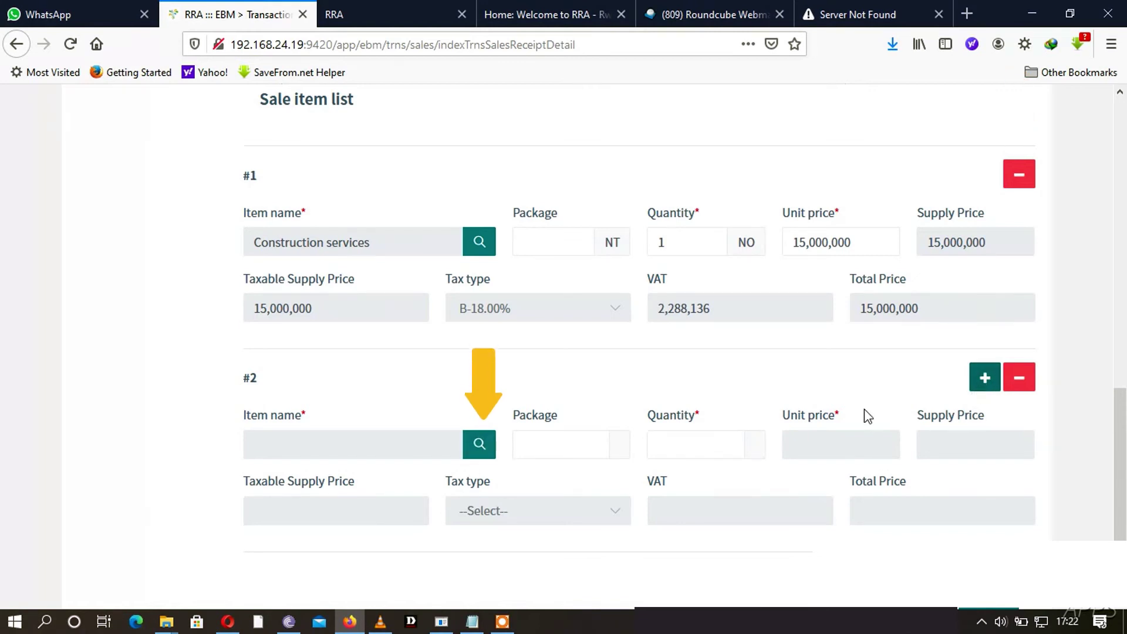
{"action": "left_click", "coordinate": [479, 445]}
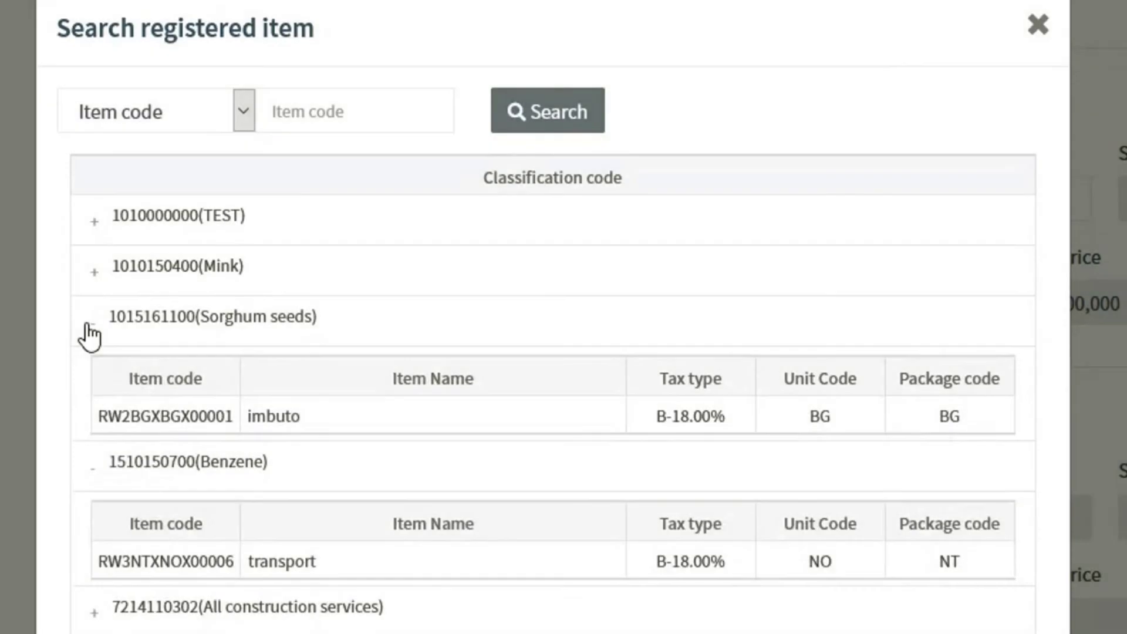
{"action": "left_click", "coordinate": [90, 275]}
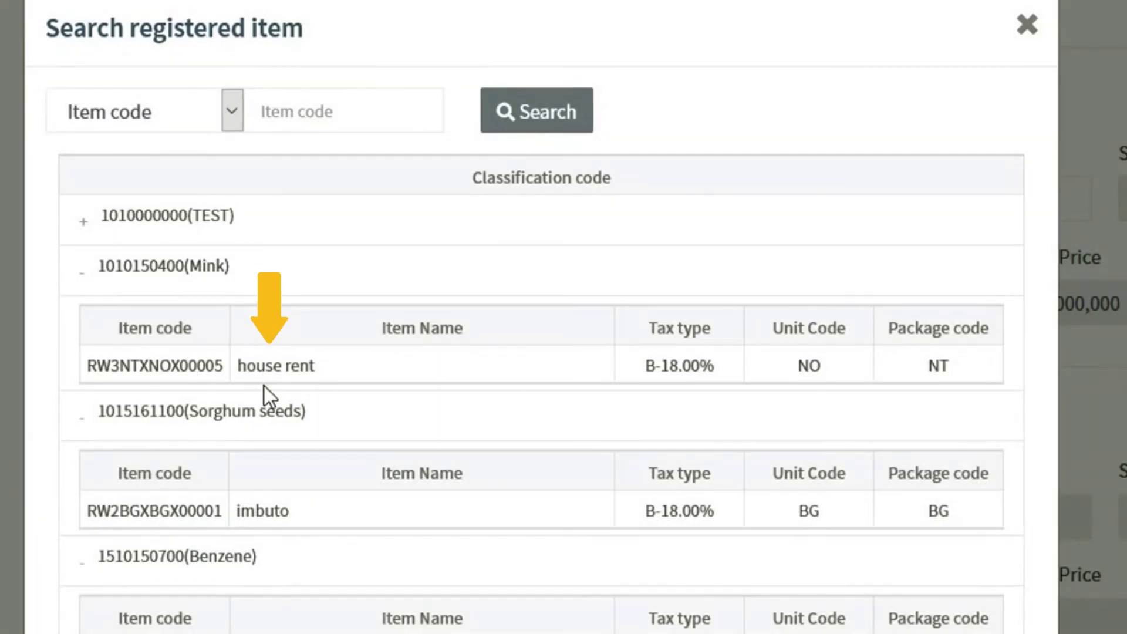
{"action": "left_click", "coordinate": [270, 366]}
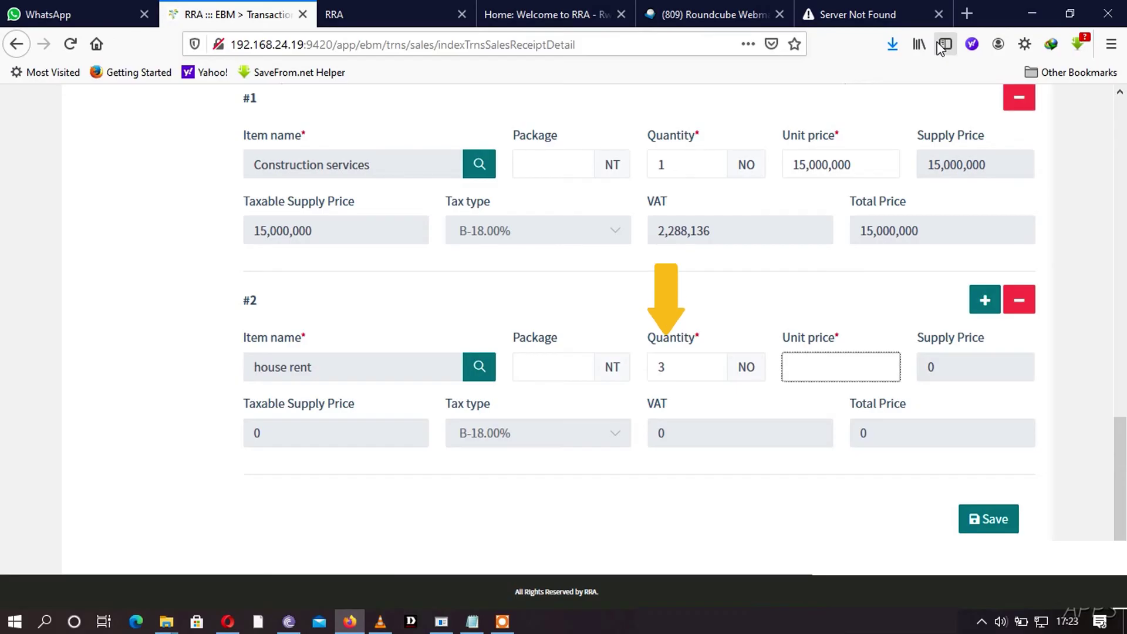
{"action": "type", "text": "20"}
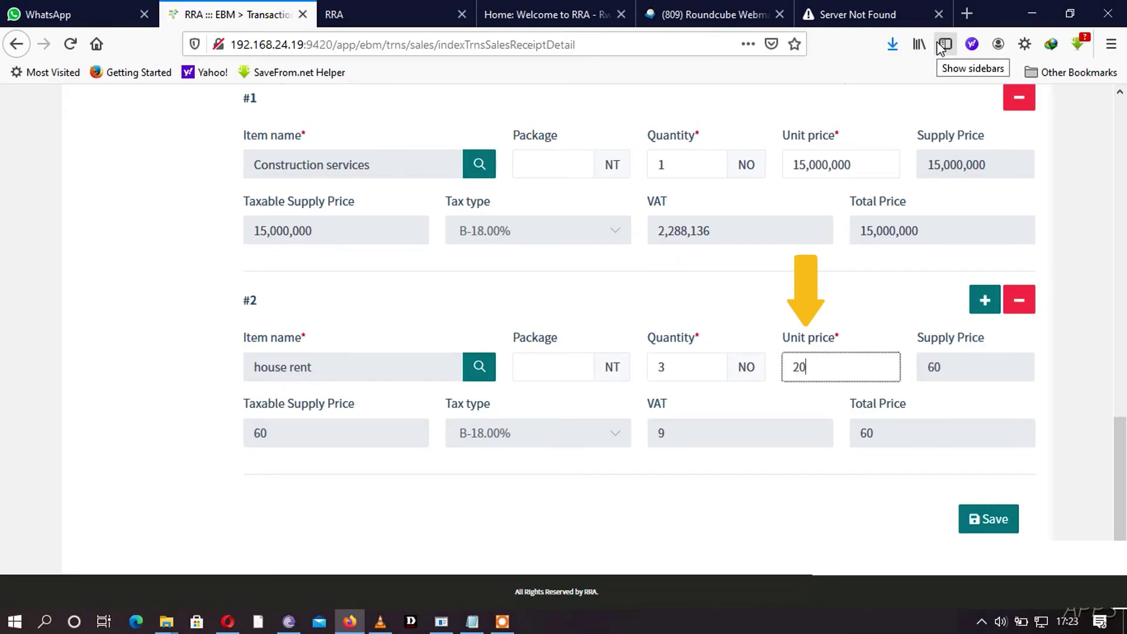
{"action": "type", "text": "0,000"}
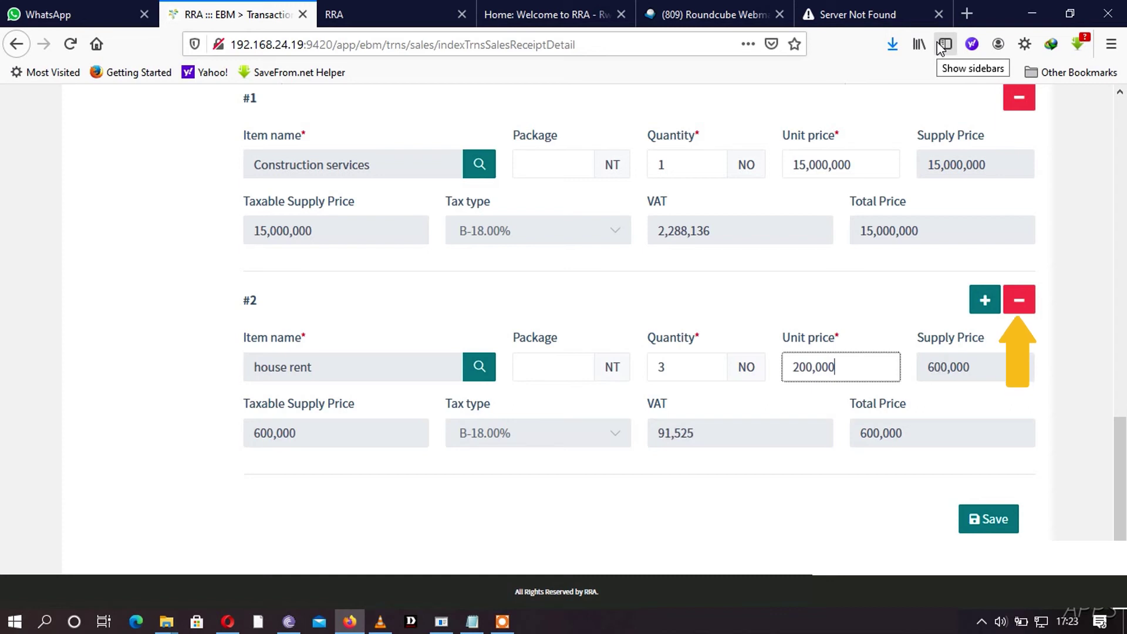
- Review the 15,600,000 receipt totals, save the receipt and confirm registering it
{"action": "scroll", "coordinate": [1121, 452], "scroll_direction": "up", "scroll_amount": 7}
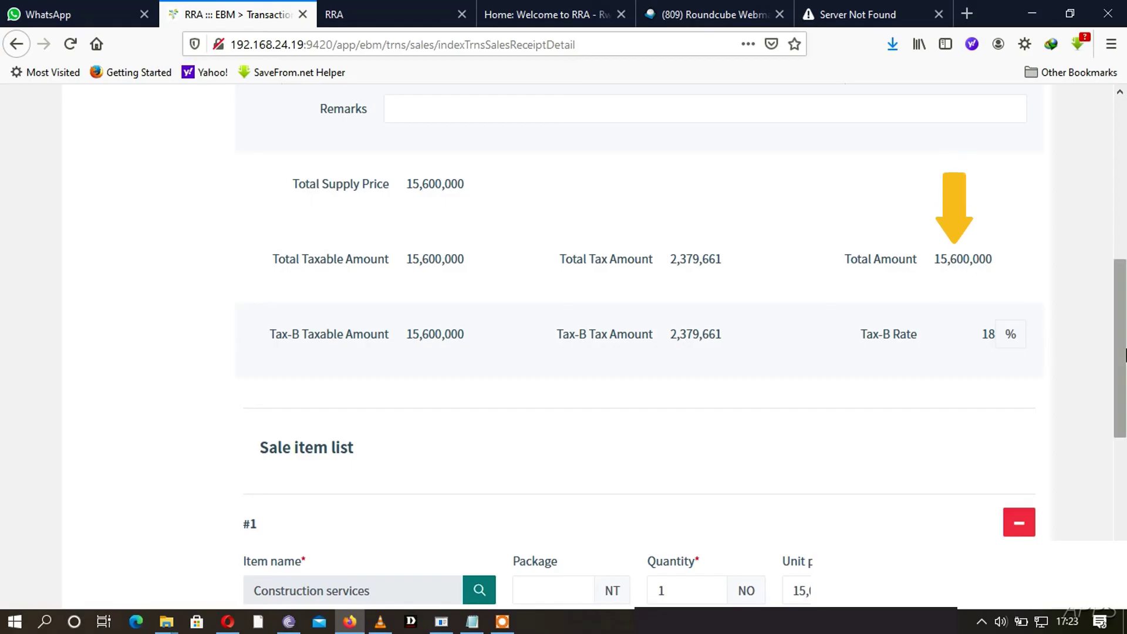
{"action": "scroll", "coordinate": [1125, 355], "scroll_direction": "down", "scroll_amount": 7}
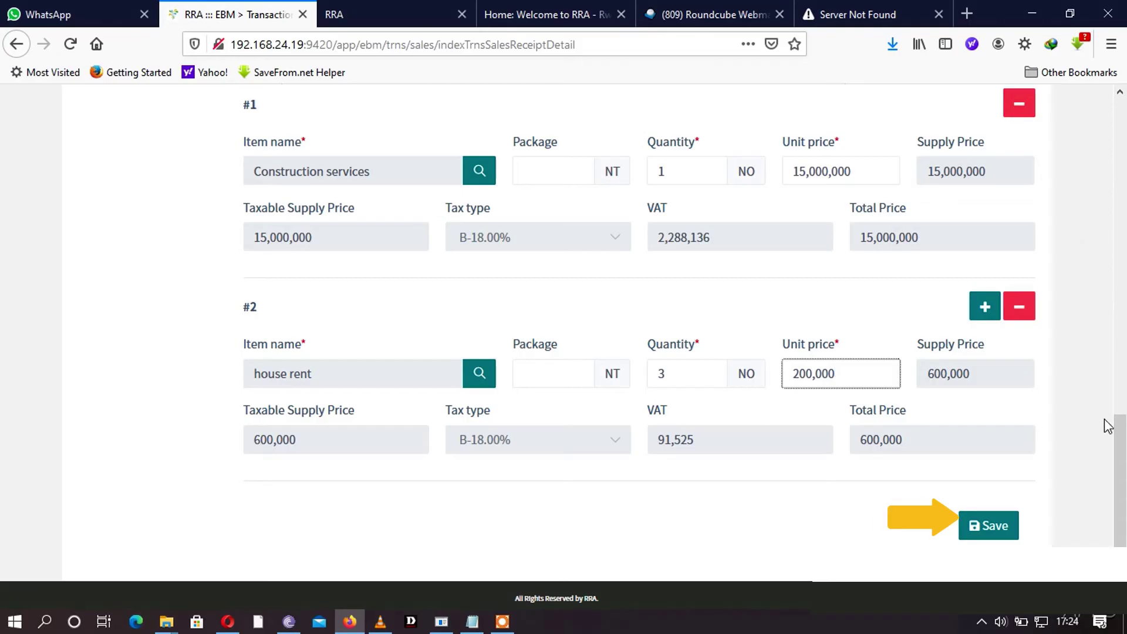
{"action": "left_click", "coordinate": [989, 525]}
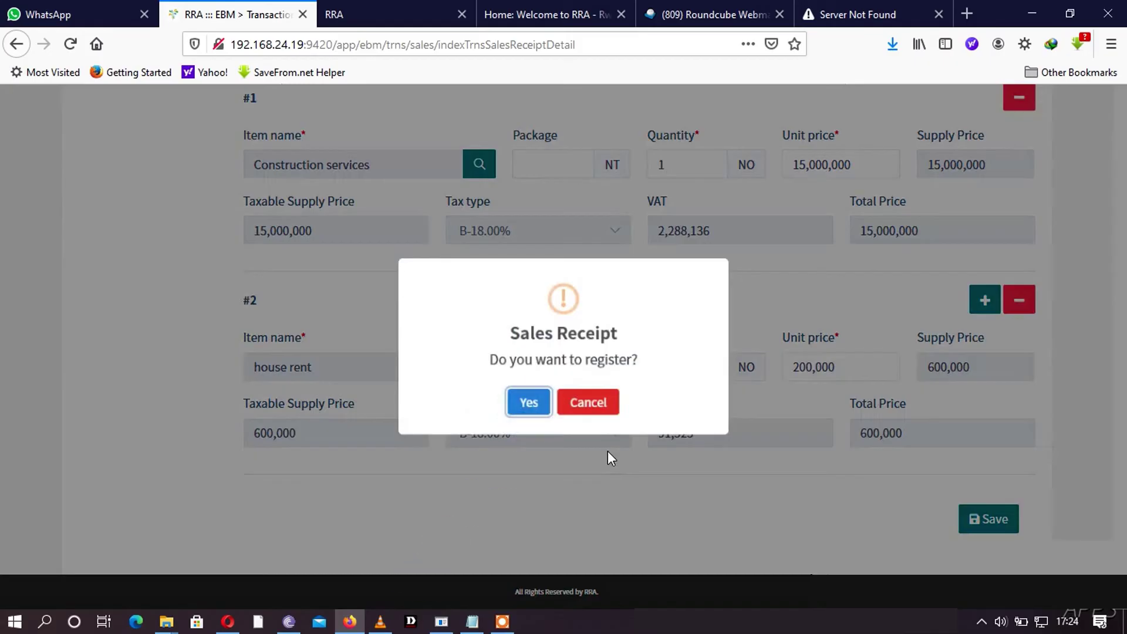
{"action": "left_click", "coordinate": [535, 407]}
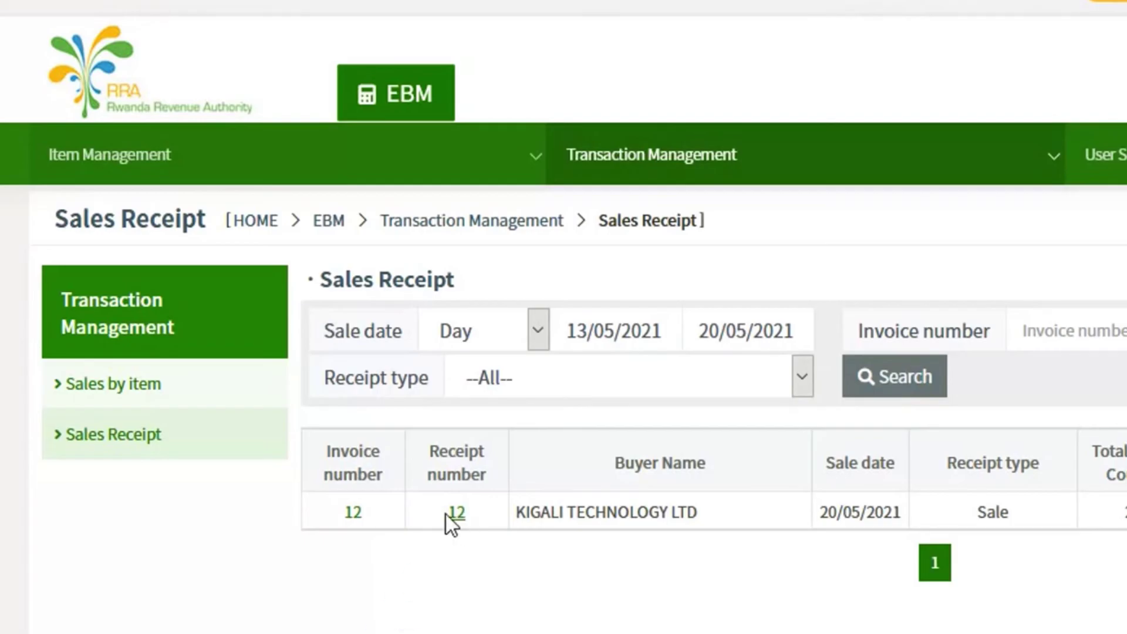
- Open receipt 12's details and review the first item's code and price
{"action": "left_click", "coordinate": [354, 517]}
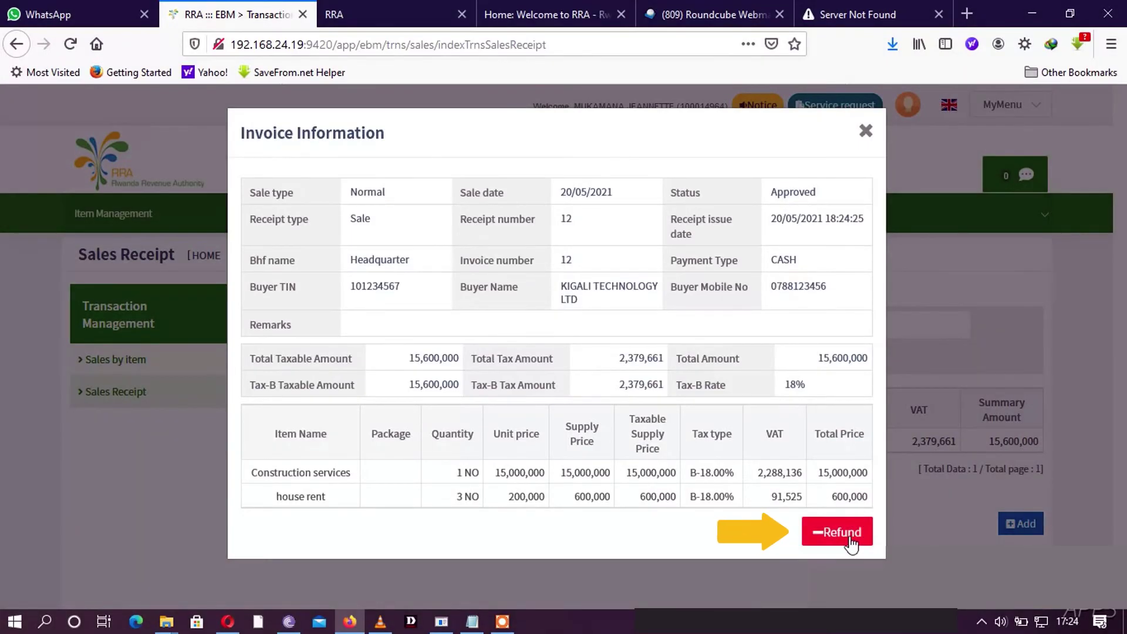
{"action": "left_click", "coordinate": [866, 131]}
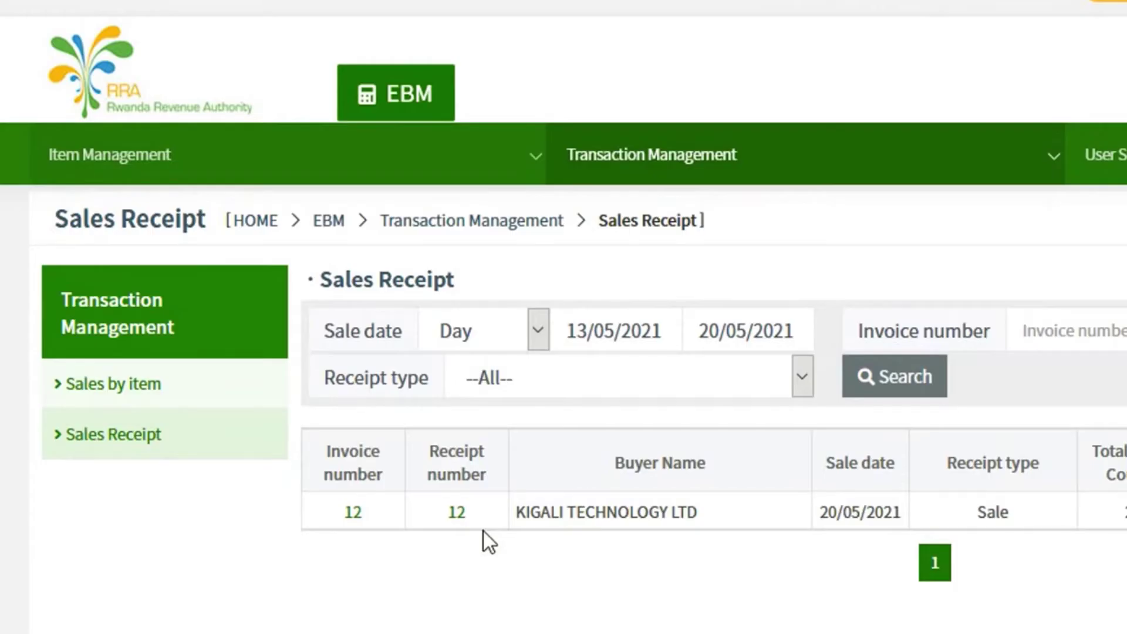
{"action": "left_click", "coordinate": [455, 512]}
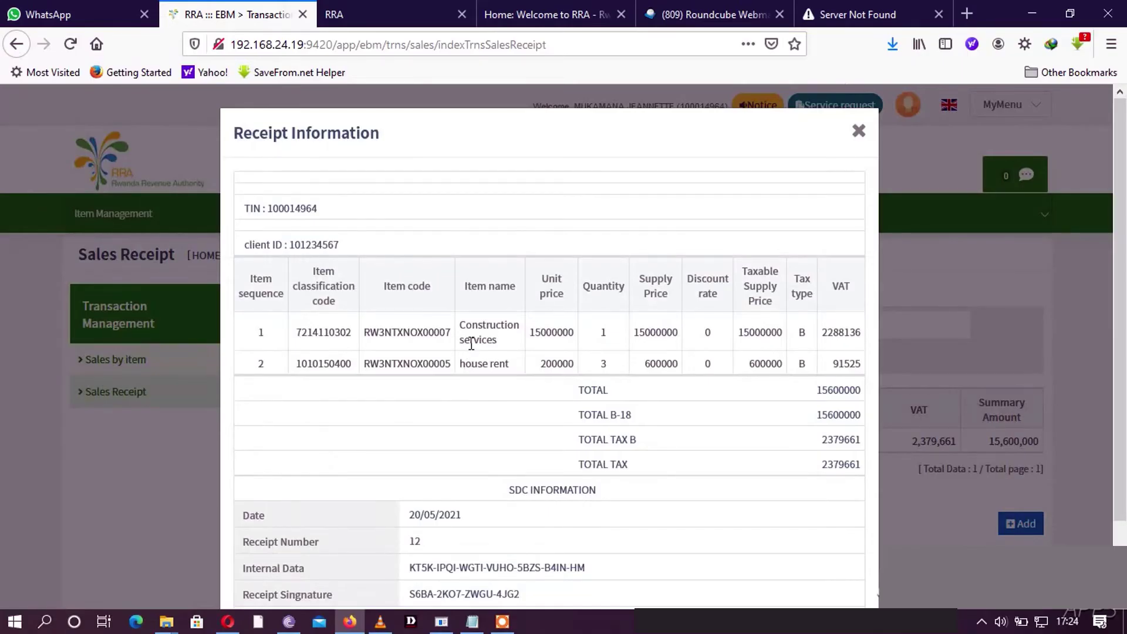
{"action": "scroll", "coordinate": [572, 322], "scroll_direction": "down", "scroll_amount": 2}
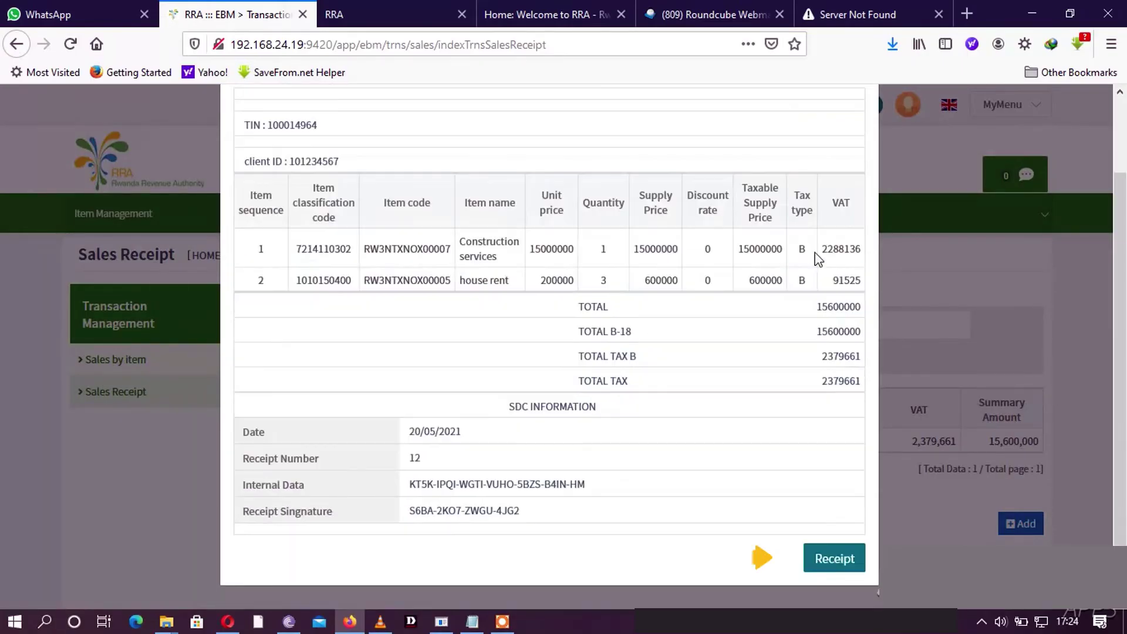
{"action": "left_click", "coordinate": [882, 287]}
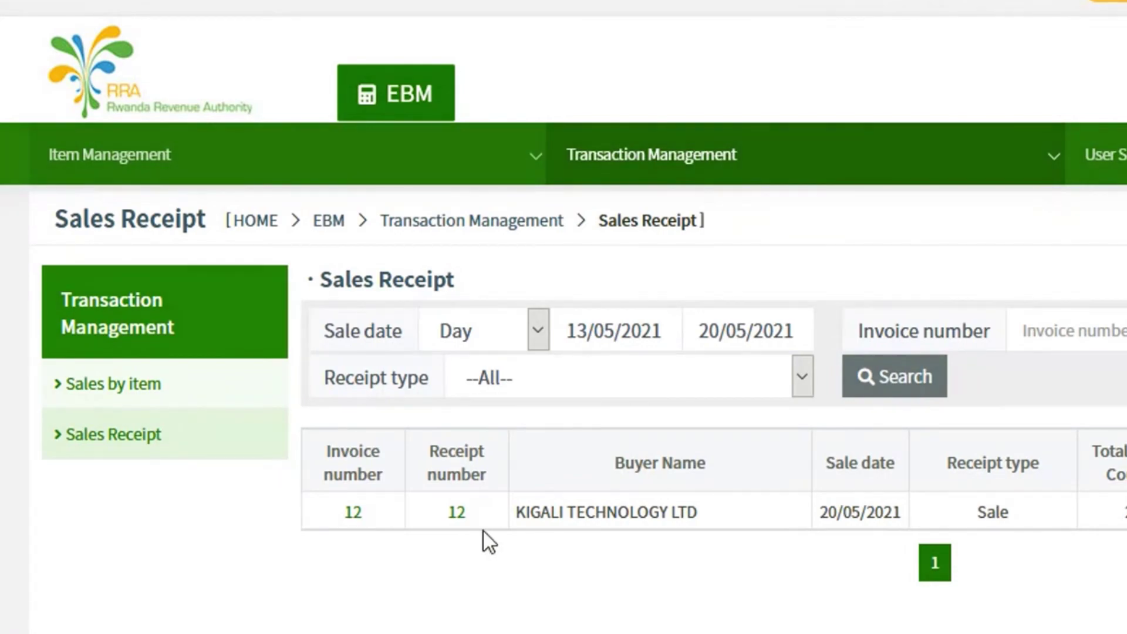
{"action": "left_click", "coordinate": [456, 514]}
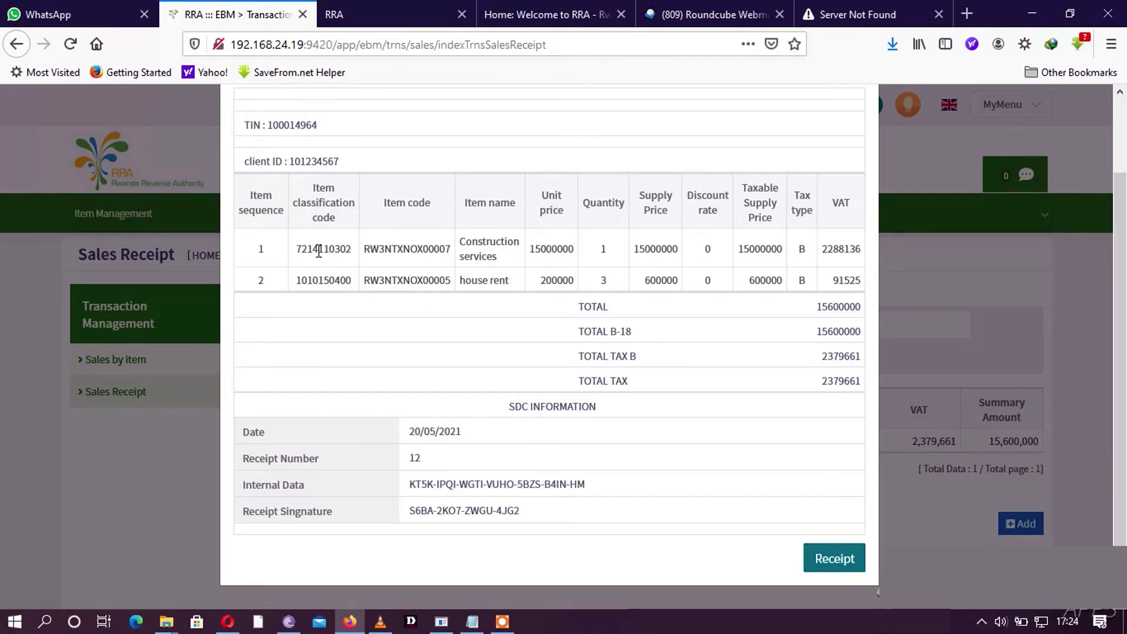
{"action": "left_click_drag", "start_coordinate": [319, 251], "coordinate": [574, 247]}
{"action": "left_click", "coordinate": [845, 355]}
- Generate receipt 12 as a PDF and save SalesReciept.pdf to disk
{"action": "left_click", "coordinate": [832, 558]}
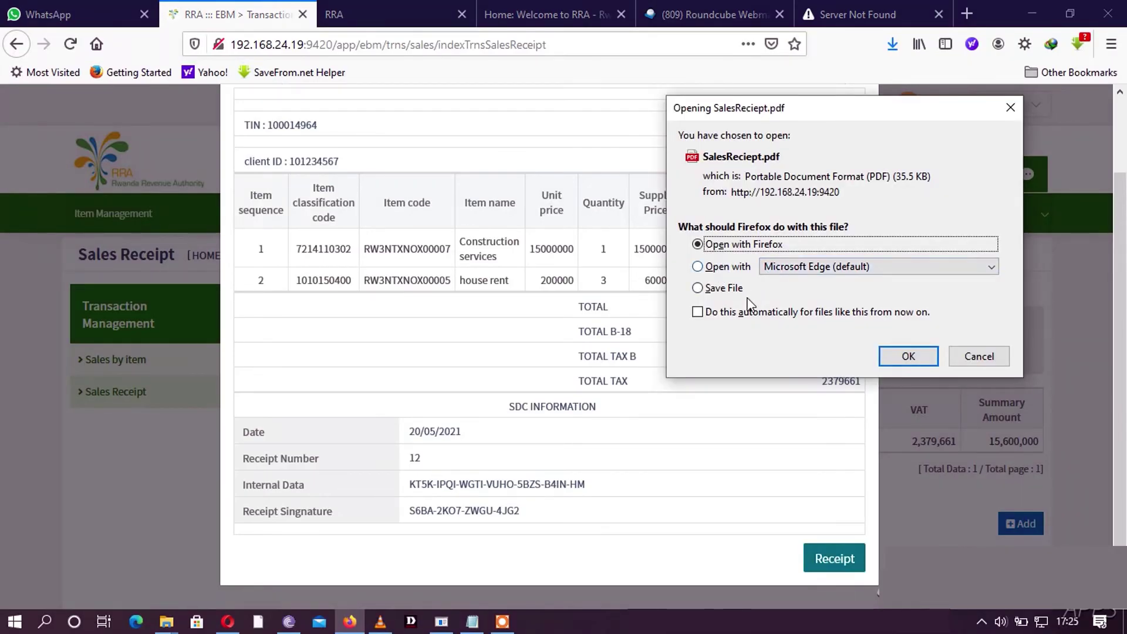
{"action": "left_click", "coordinate": [722, 288]}
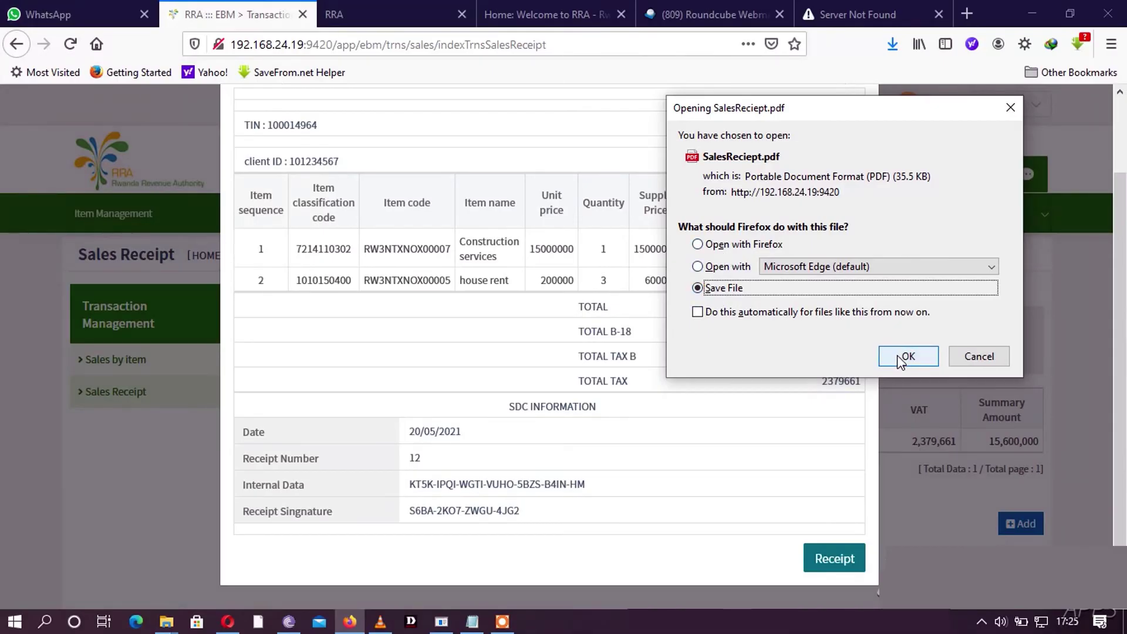
{"action": "left_click", "coordinate": [904, 356]}
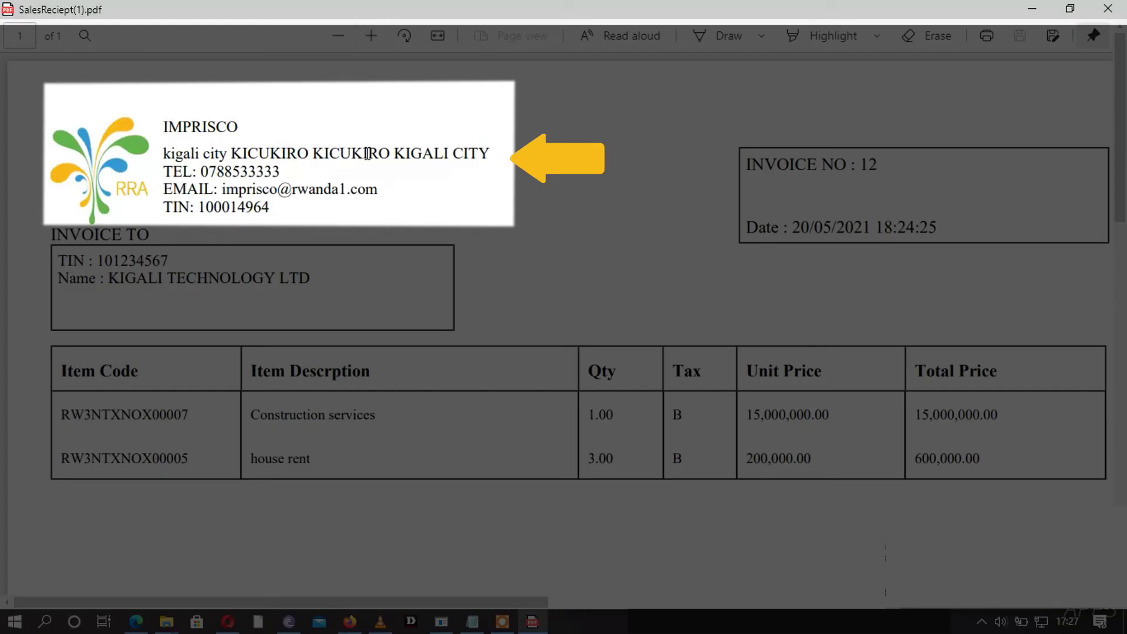
- Zoom into the receipt 12 PDF, inspect the header, Total Rwf and SDC ID, then return to the portal
{"action": "key", "text": "ctrl+plus"}
{"action": "left_click_drag", "start_coordinate": [172, 124], "coordinate": [114, 258]}
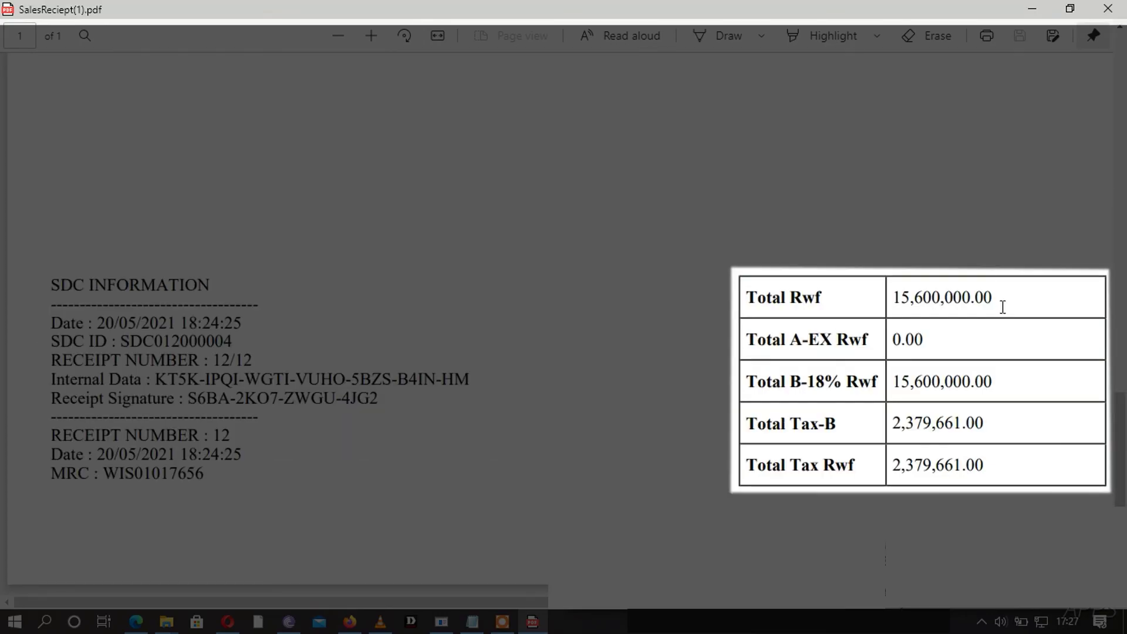
{"action": "left_click_drag", "start_coordinate": [995, 299], "coordinate": [900, 301]}
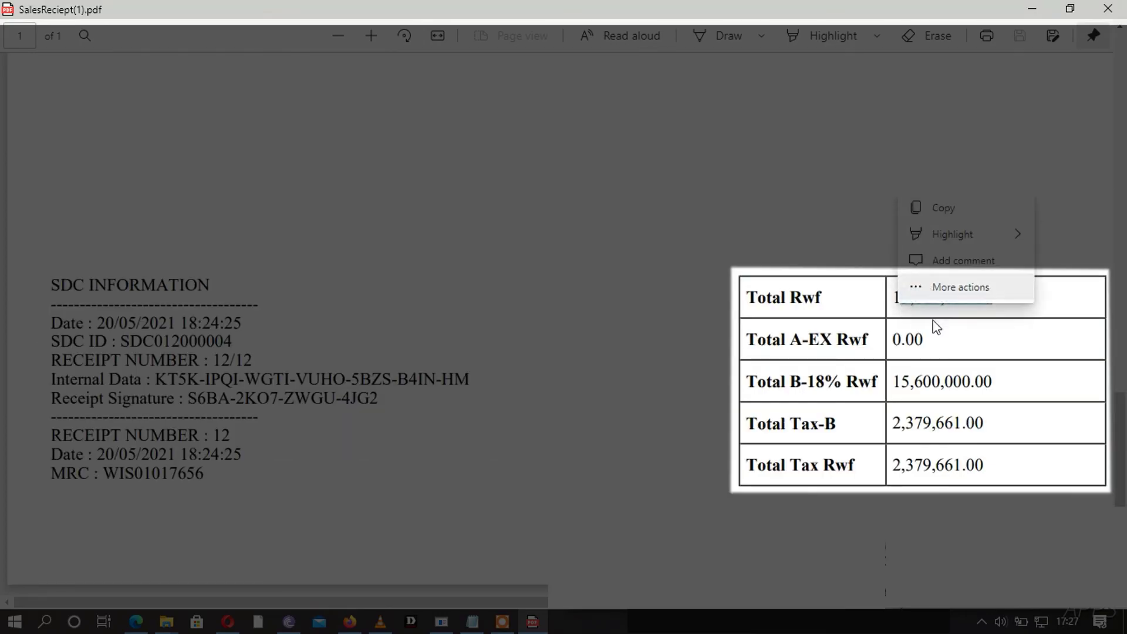
{"action": "left_click", "coordinate": [940, 352]}
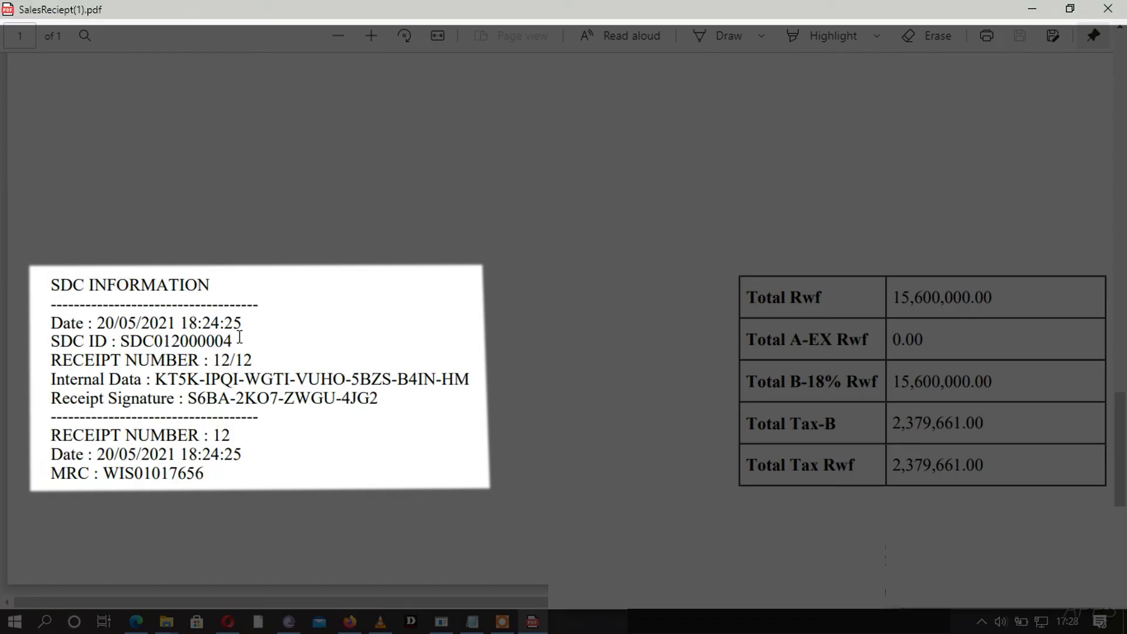
{"action": "left_click_drag", "start_coordinate": [143, 341], "coordinate": [233, 341]}
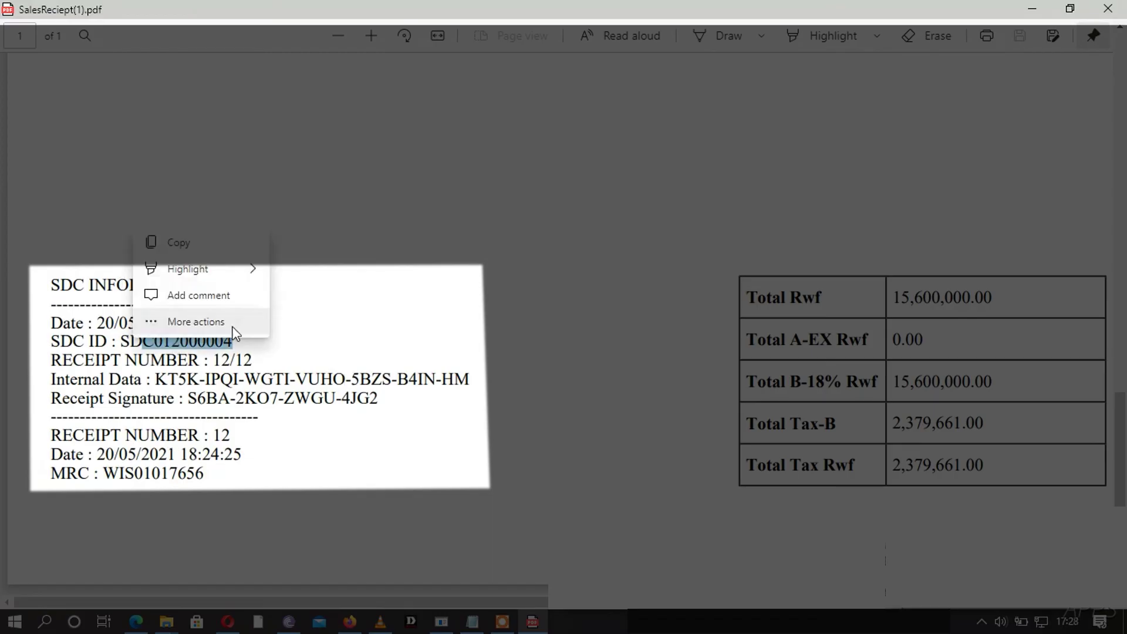
{"action": "left_click", "coordinate": [331, 330]}
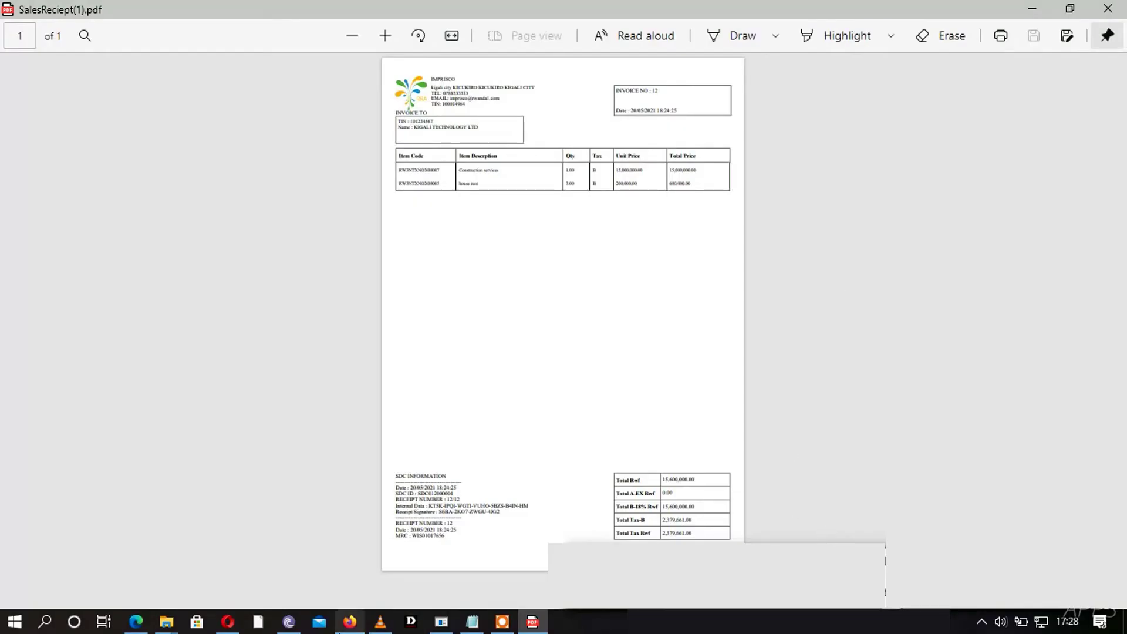
{"action": "left_click", "coordinate": [341, 625]}
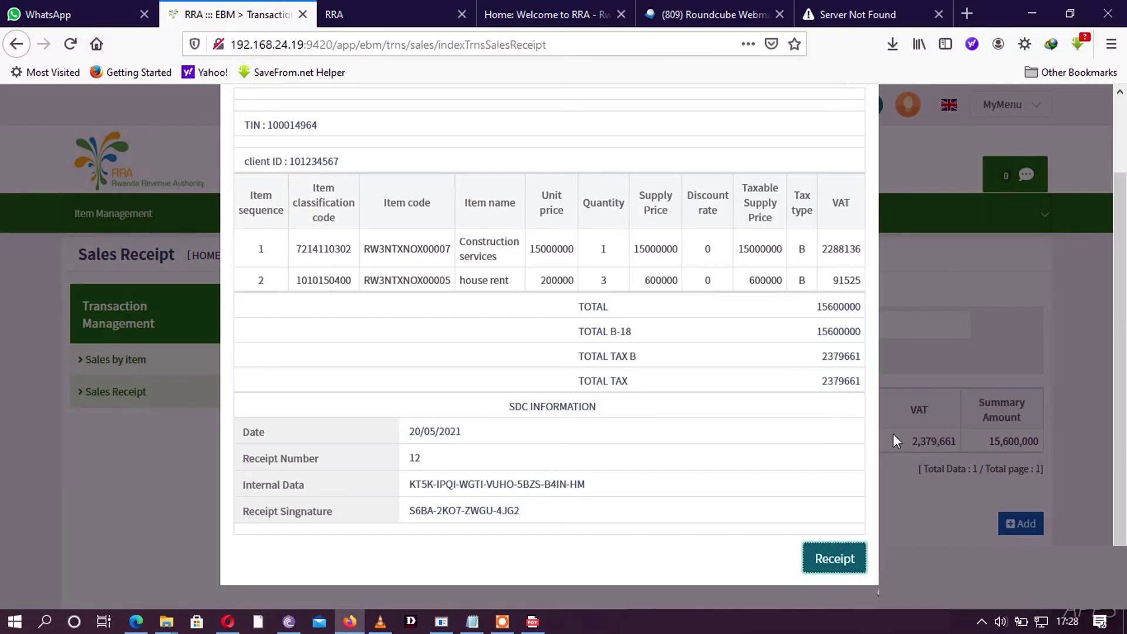
- Close receipt 12's details and open the details of invoice 12
{"action": "scroll", "coordinate": [910, 188], "scroll_direction": "up", "scroll_amount": 3}
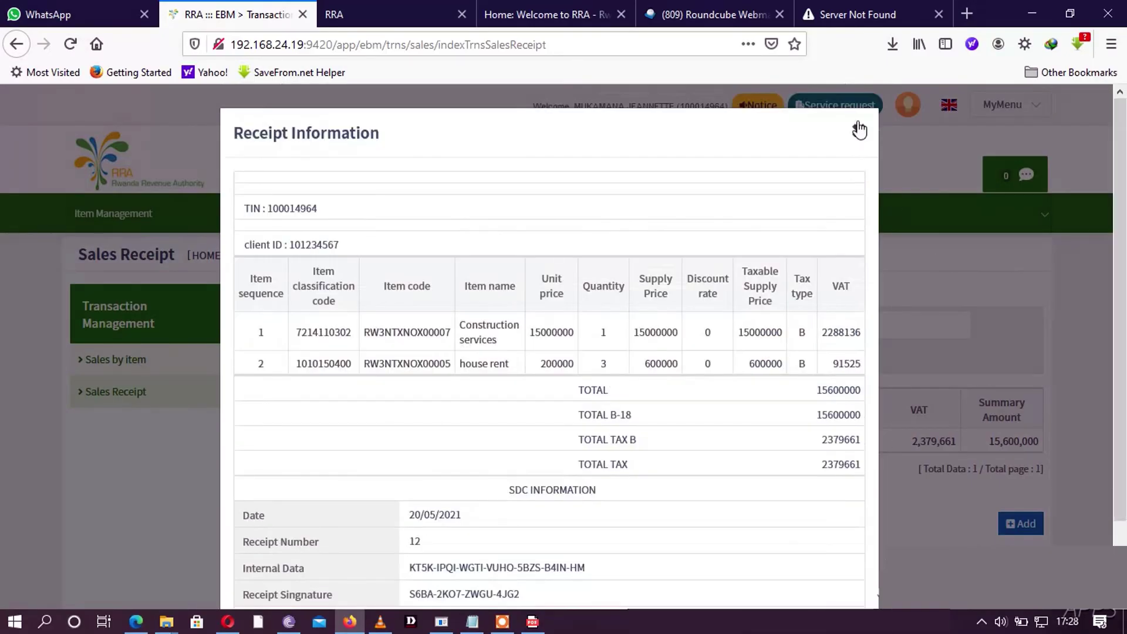
{"action": "left_click", "coordinate": [859, 132]}
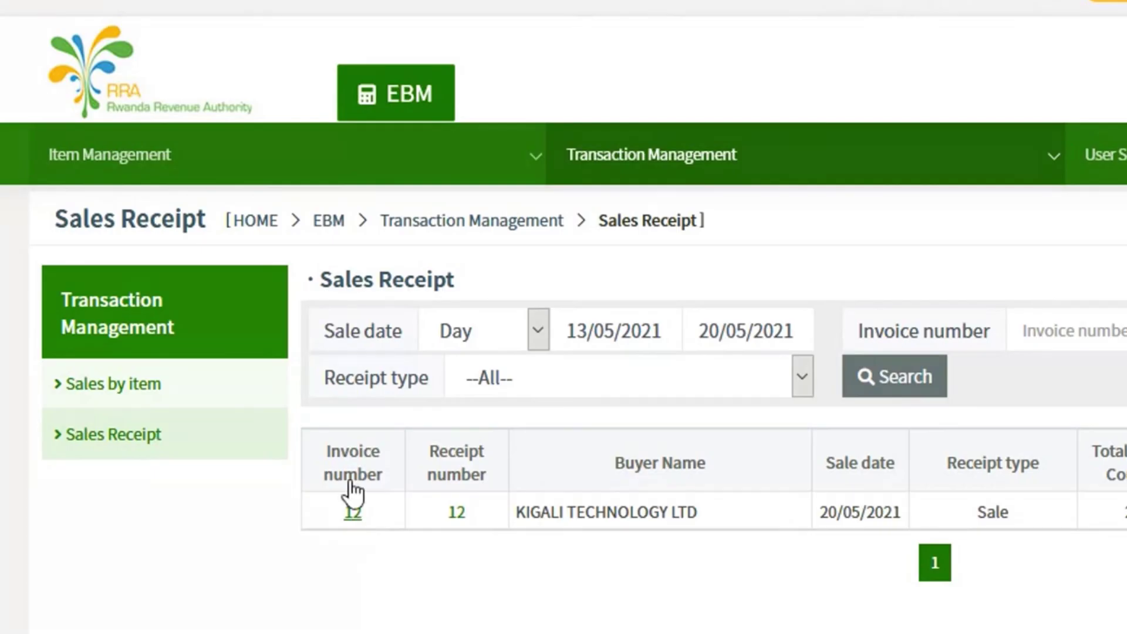
{"action": "left_click", "coordinate": [353, 514]}
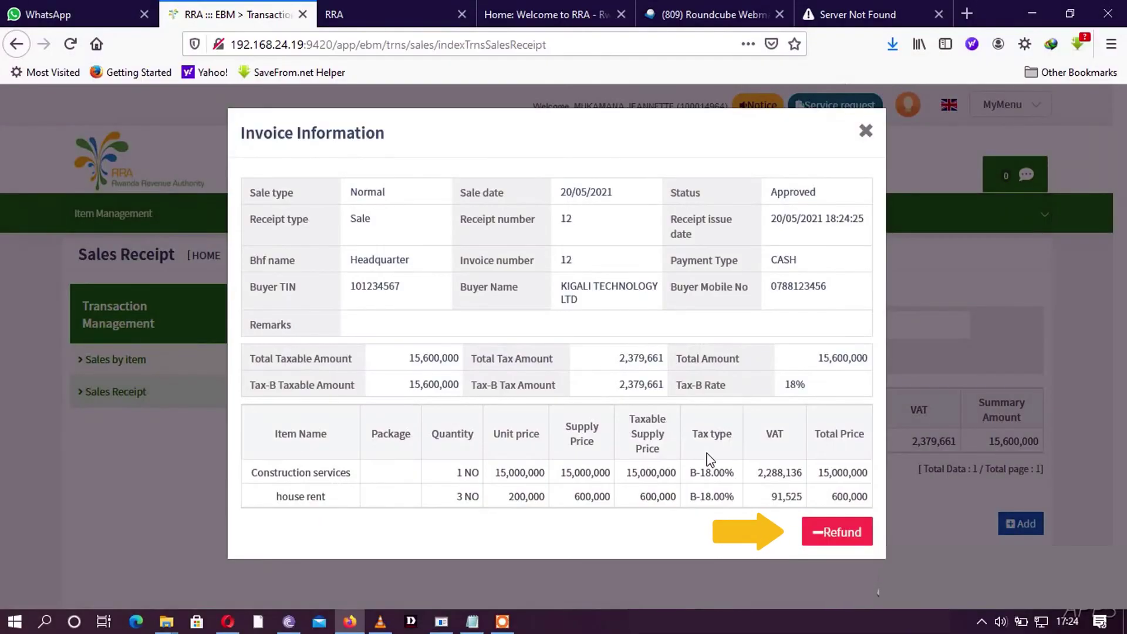
- Refund invoice 12 with reason Missing Quantity and confirm the refund
{"action": "left_click", "coordinate": [814, 537]}
{"action": "left_click", "coordinate": [660, 188]}
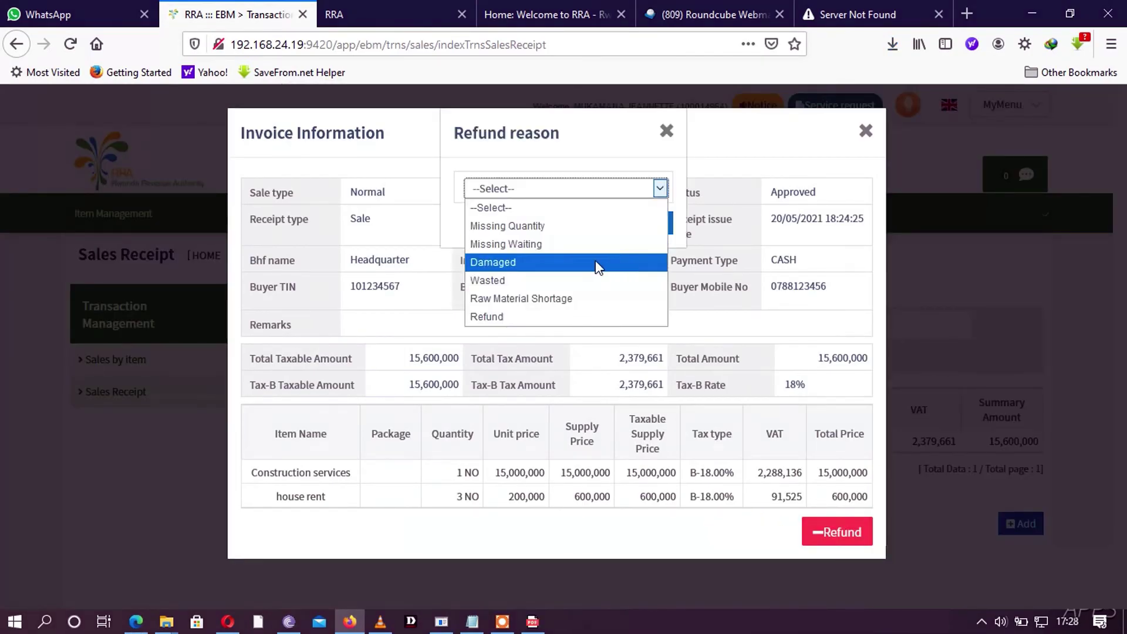
{"action": "left_click", "coordinate": [529, 225]}
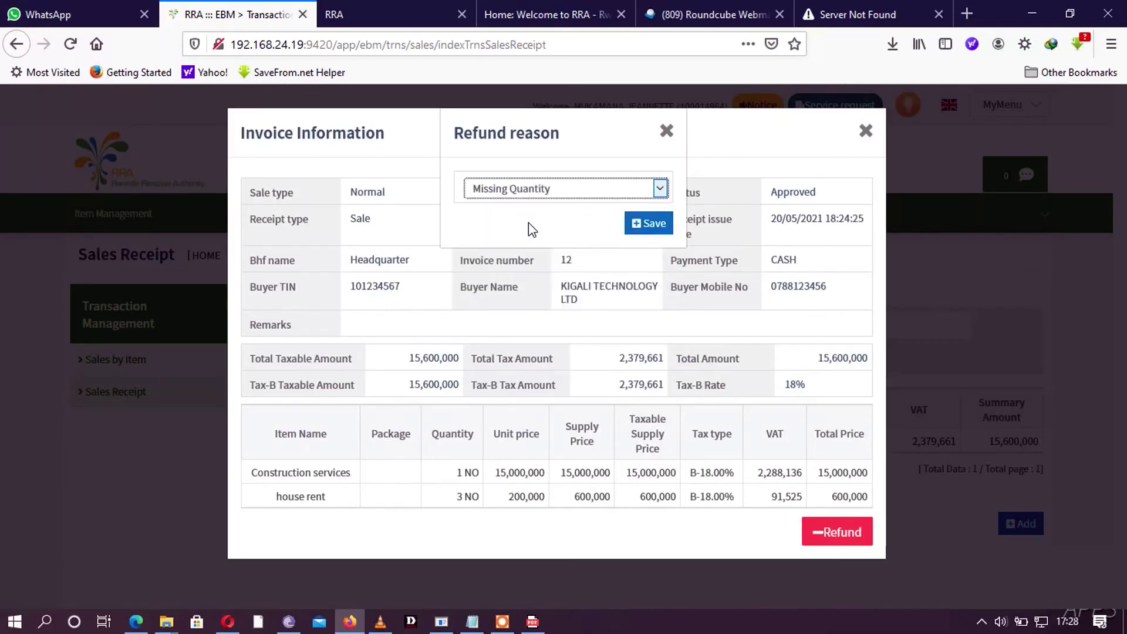
{"action": "left_click", "coordinate": [655, 226]}
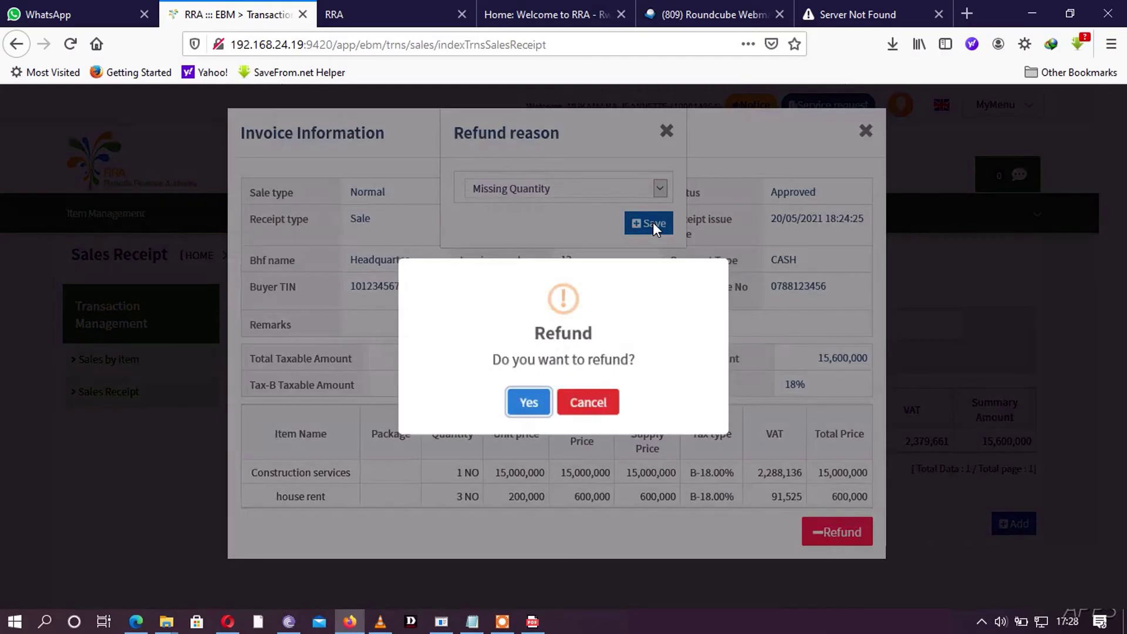
{"action": "left_click", "coordinate": [528, 402]}
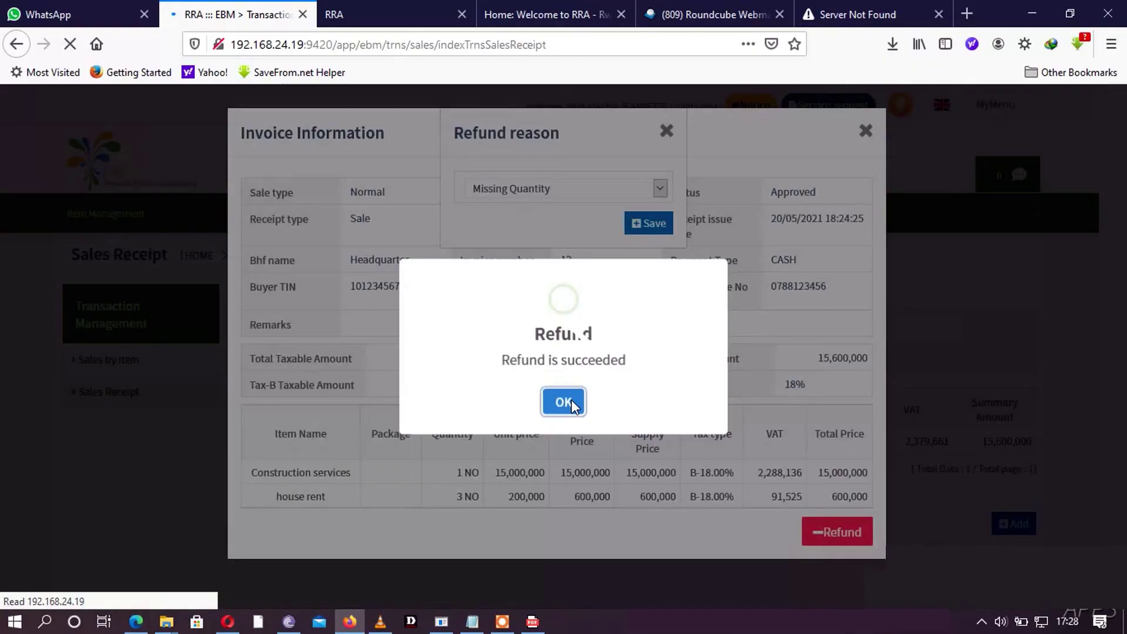
{"action": "left_click", "coordinate": [563, 403]}
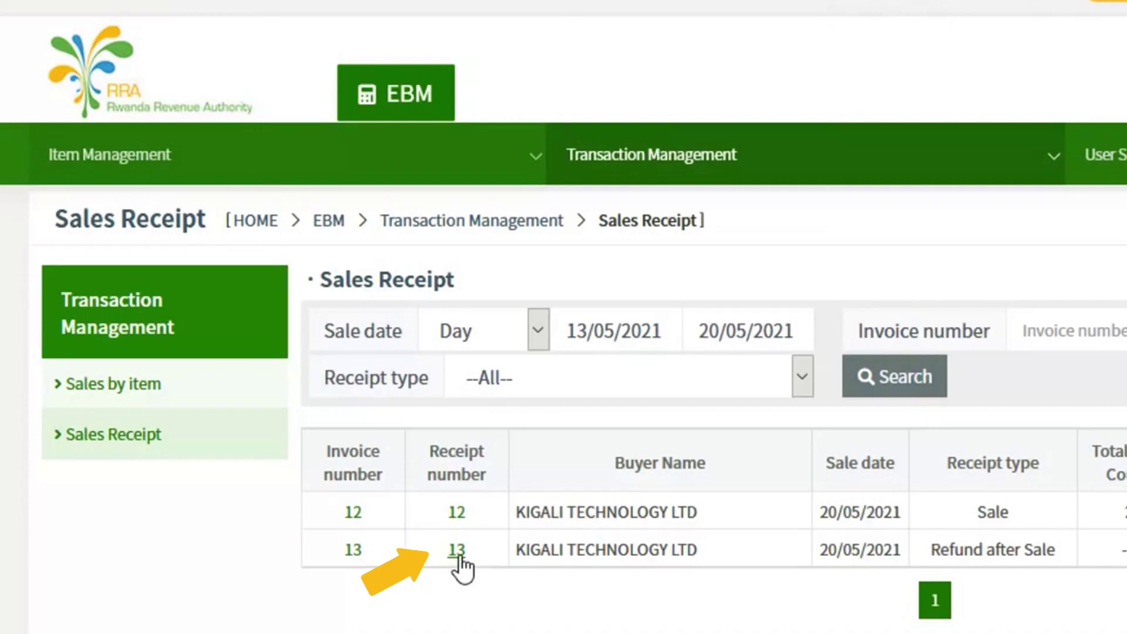
- Generate refund receipt 13's PDF and open it directly in Firefox
{"action": "left_click", "coordinate": [457, 553]}
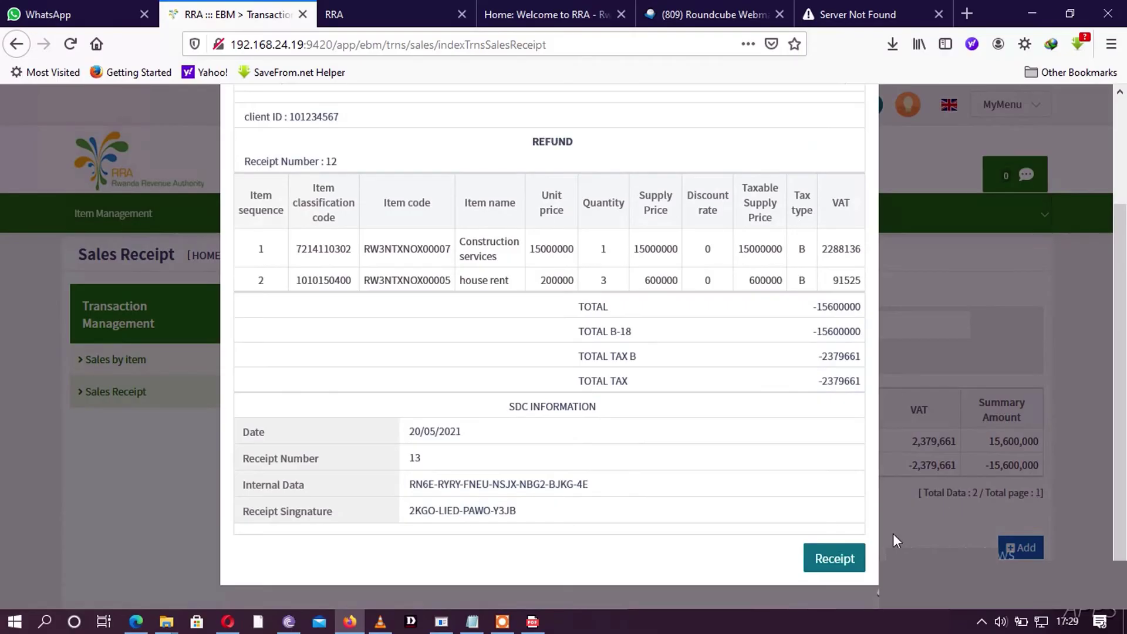
{"action": "left_click", "coordinate": [862, 557]}
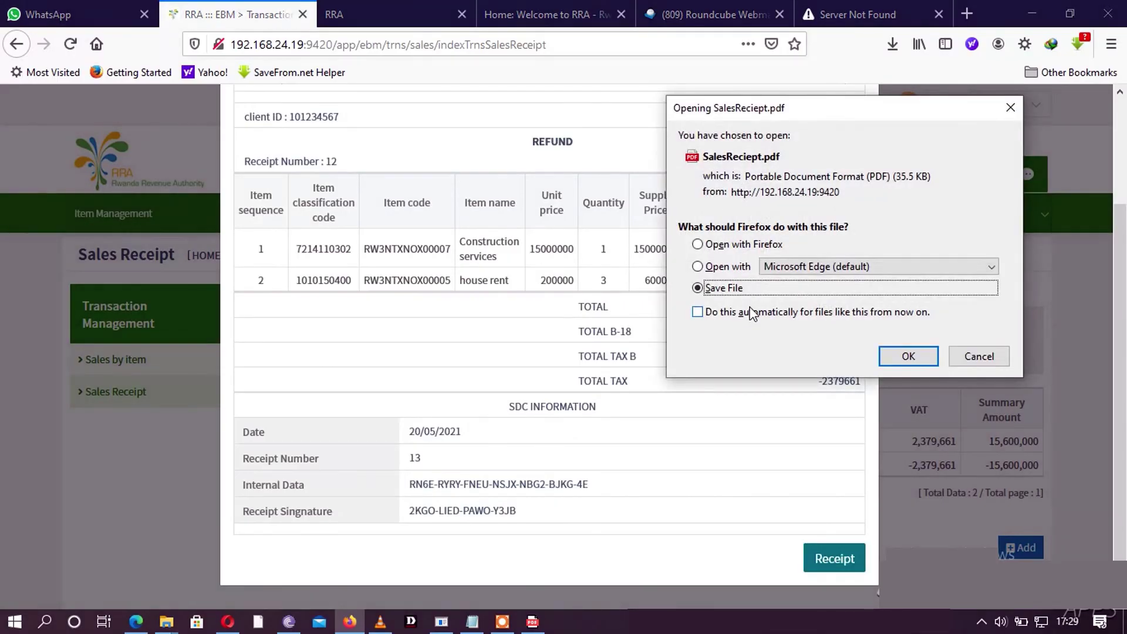
{"action": "left_click", "coordinate": [731, 245]}
{"action": "key", "text": "Return"}
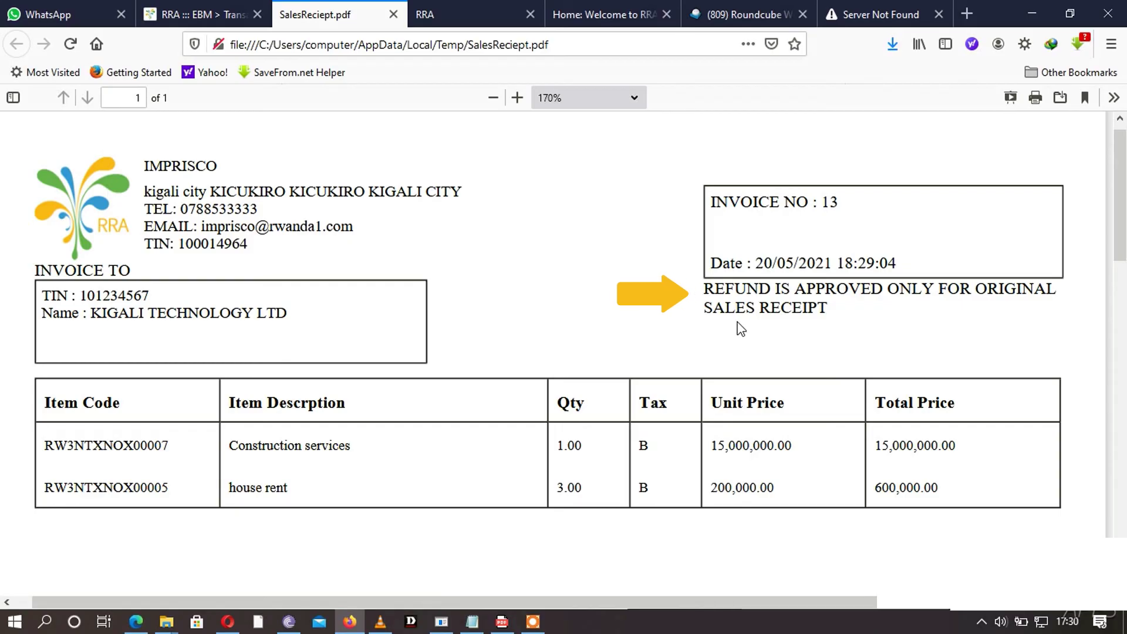
{"action": "scroll", "coordinate": [741, 329], "scroll_direction": "down", "scroll_amount": 10}
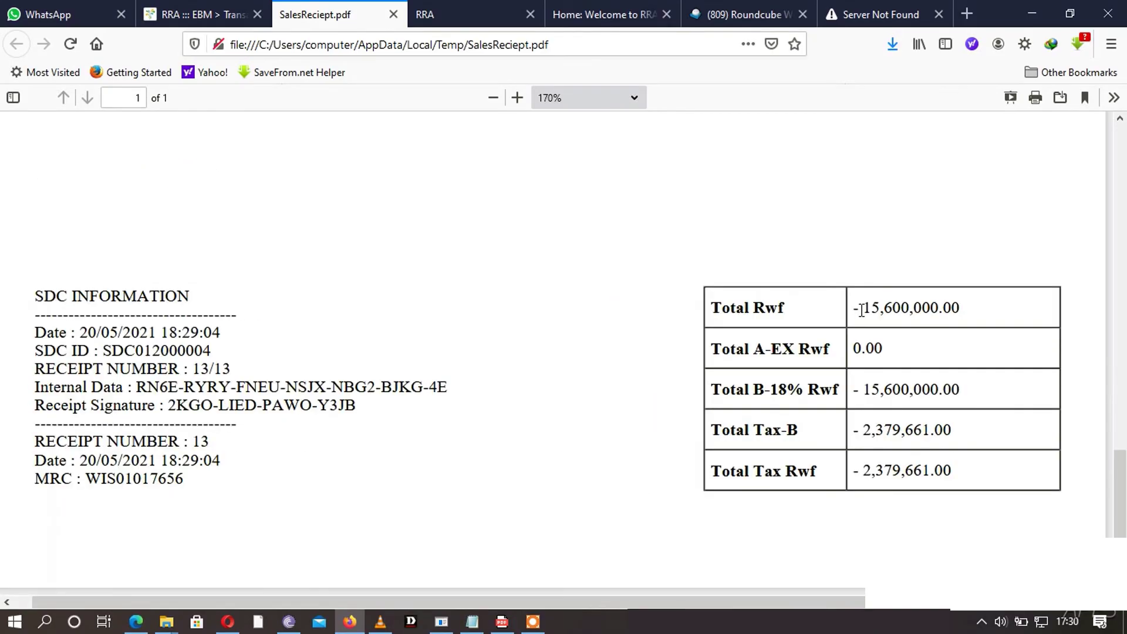
{"action": "left_click_drag", "start_coordinate": [862, 310], "coordinate": [867, 310]}
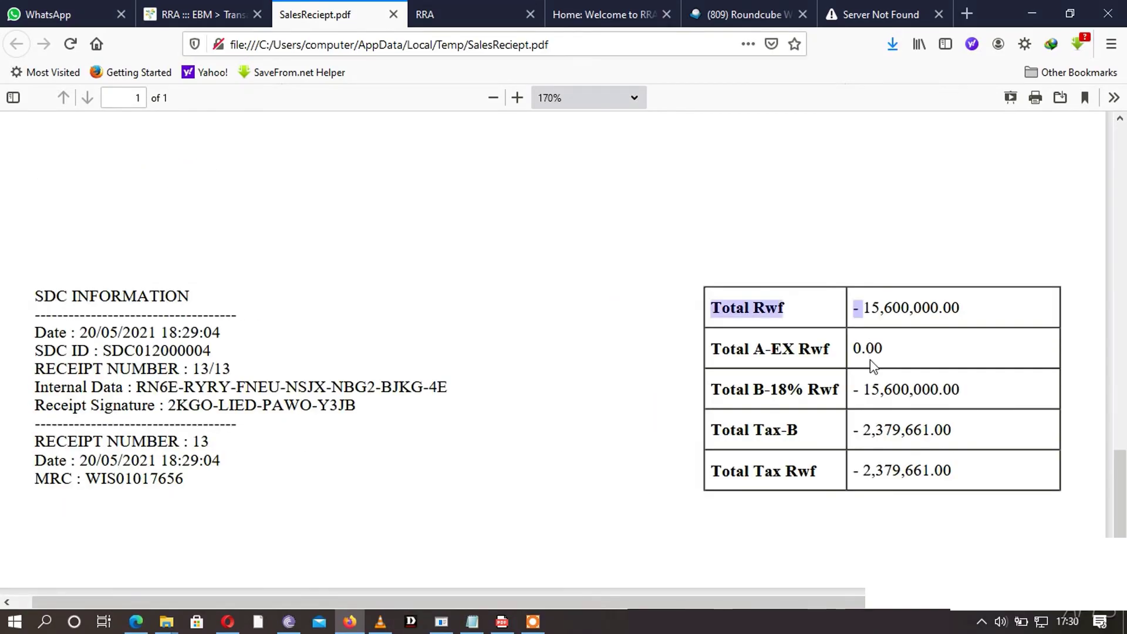
{"action": "left_click", "coordinate": [877, 388]}
{"action": "scroll", "coordinate": [904, 464], "scroll_direction": "up", "scroll_amount": 10}
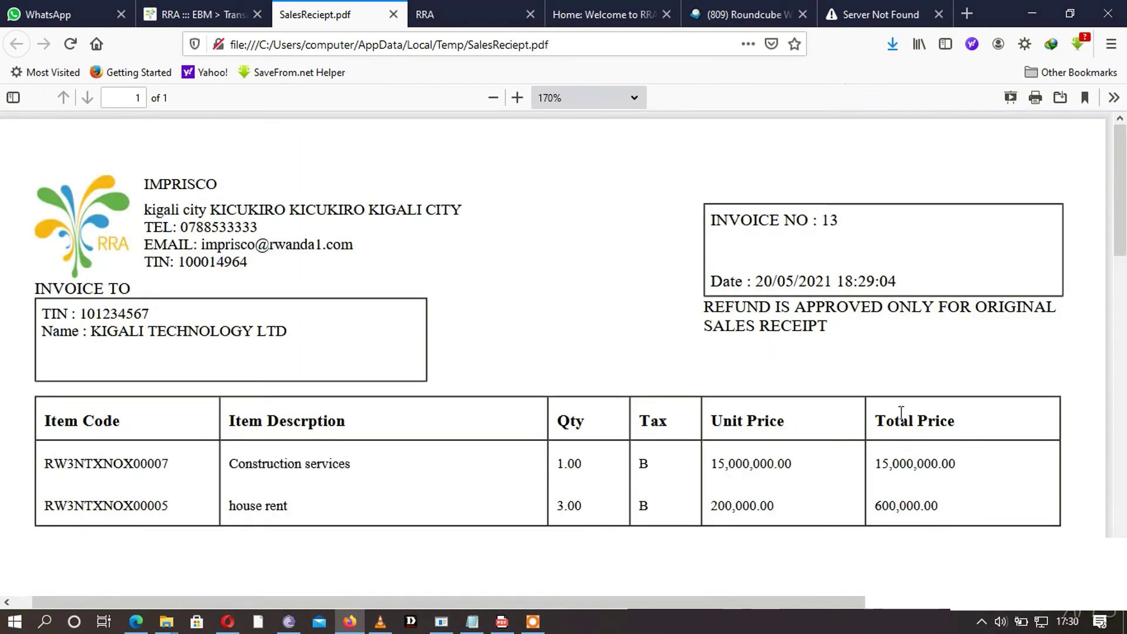